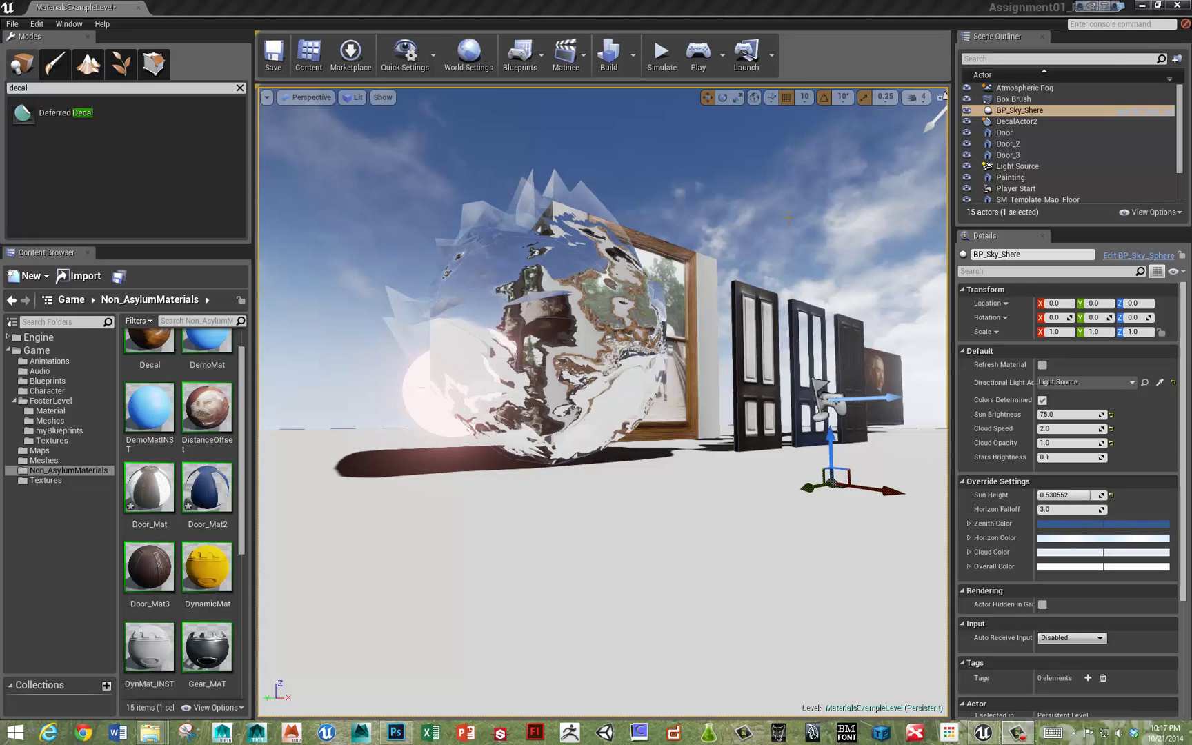
Play the level and walk past the window box and the three doors up to the framed portrait painting.
left_click(698, 51)
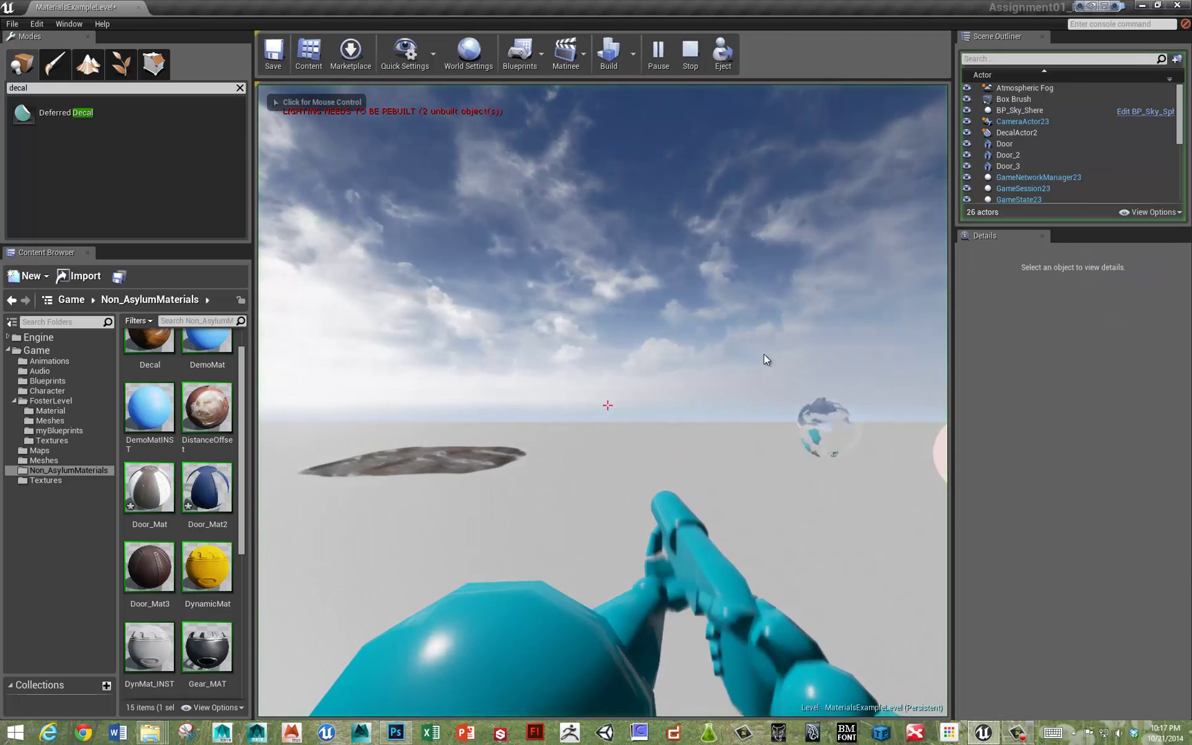
left_click(726, 366)
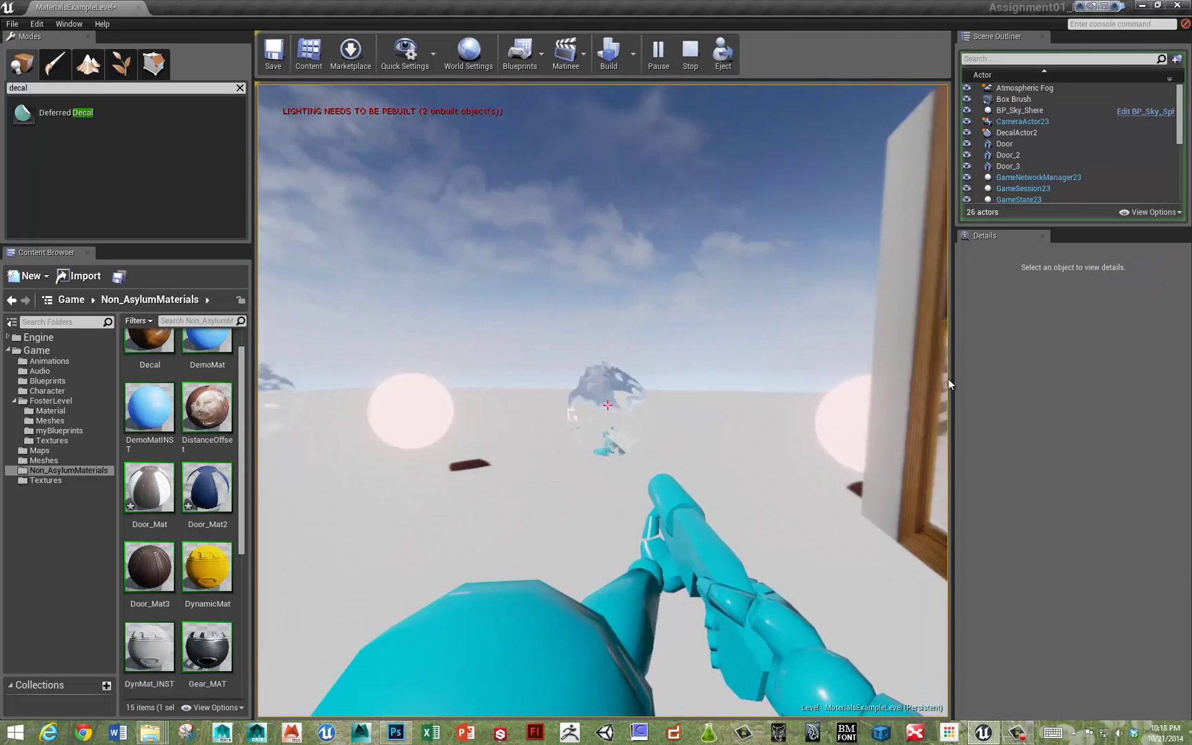
key("d")
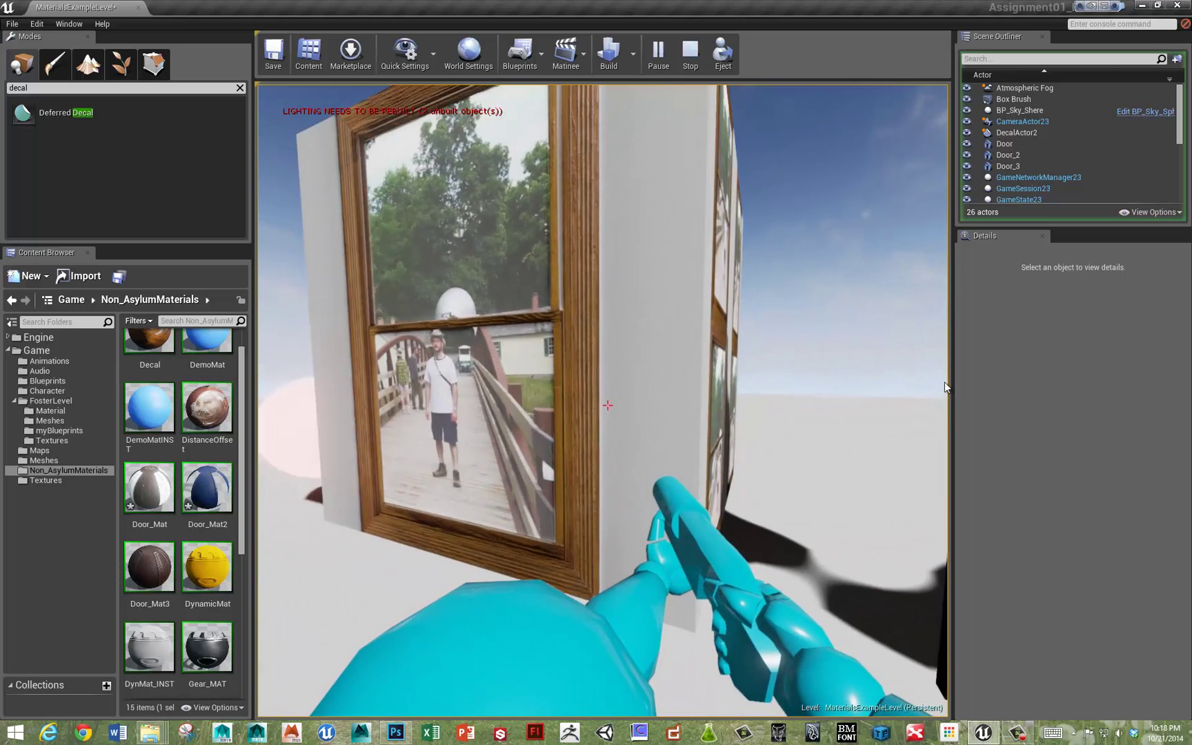
key("s")
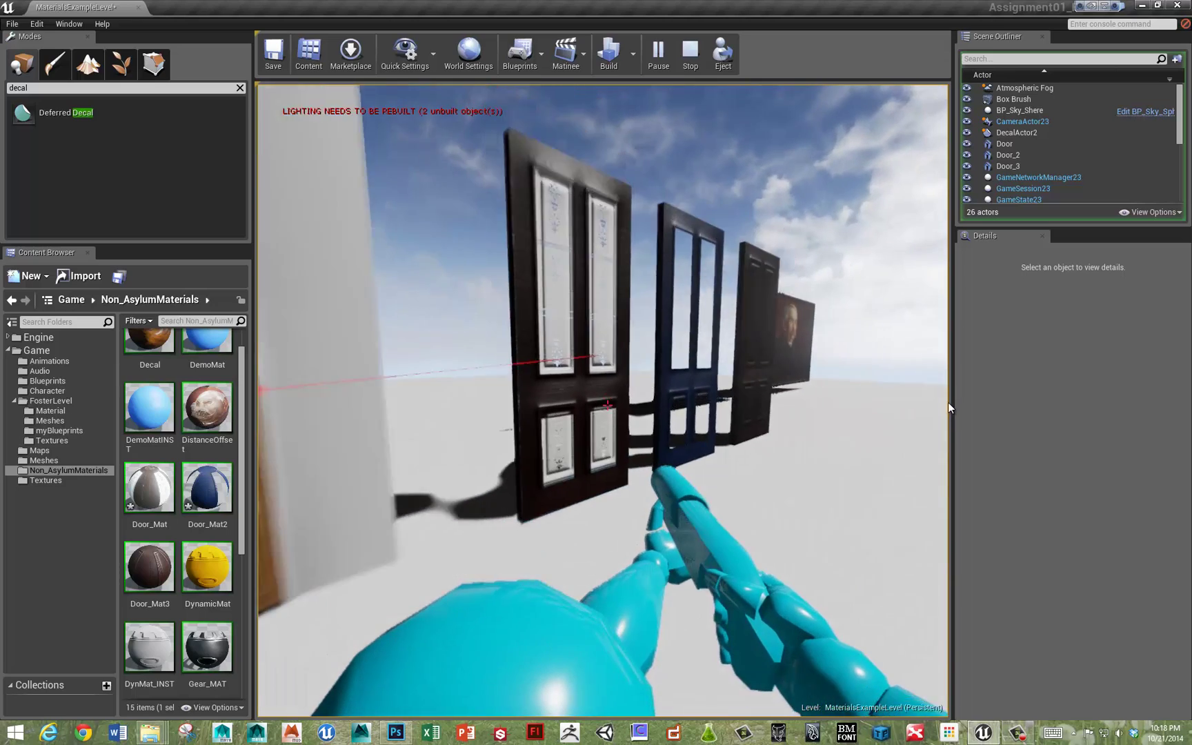
key("d")
key("w")
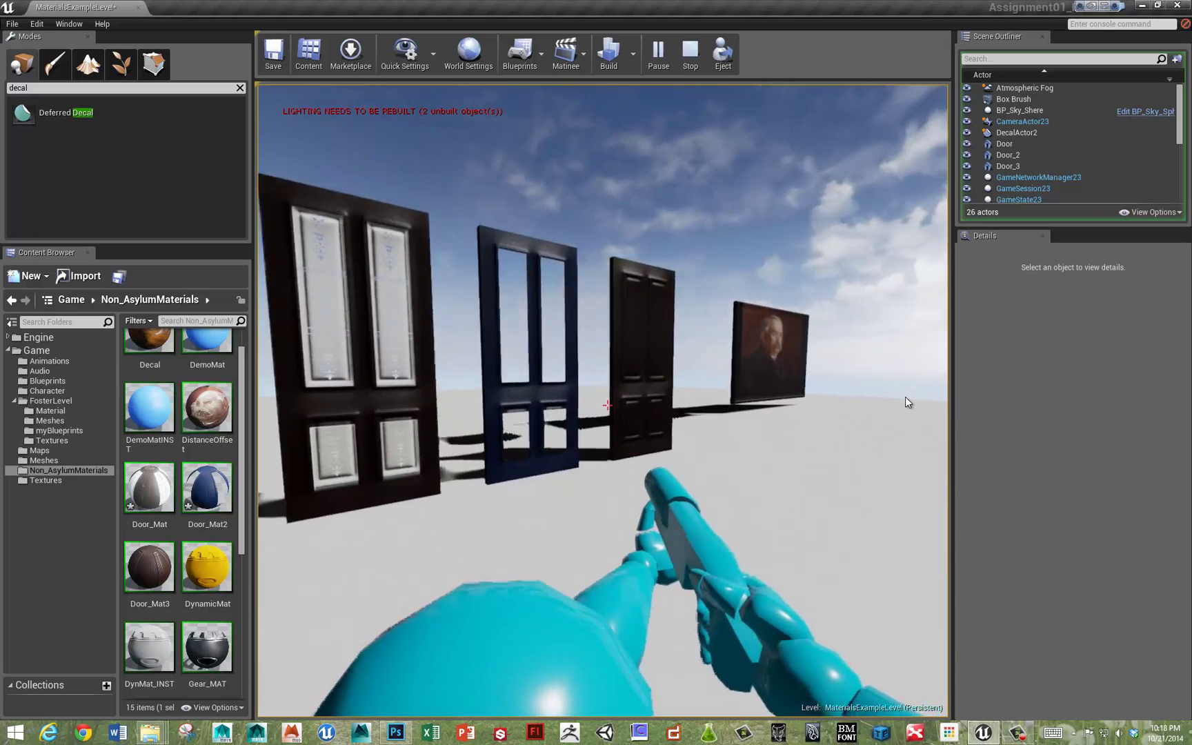
key("d")
key("w")
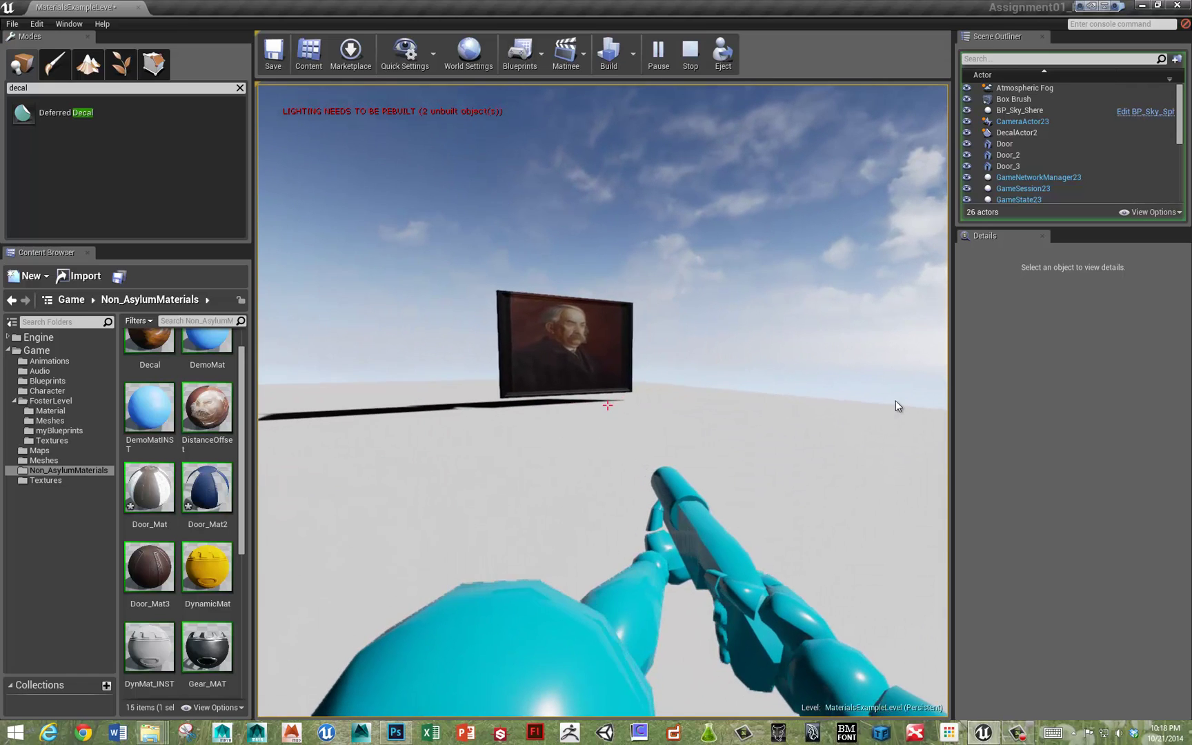
key("w")
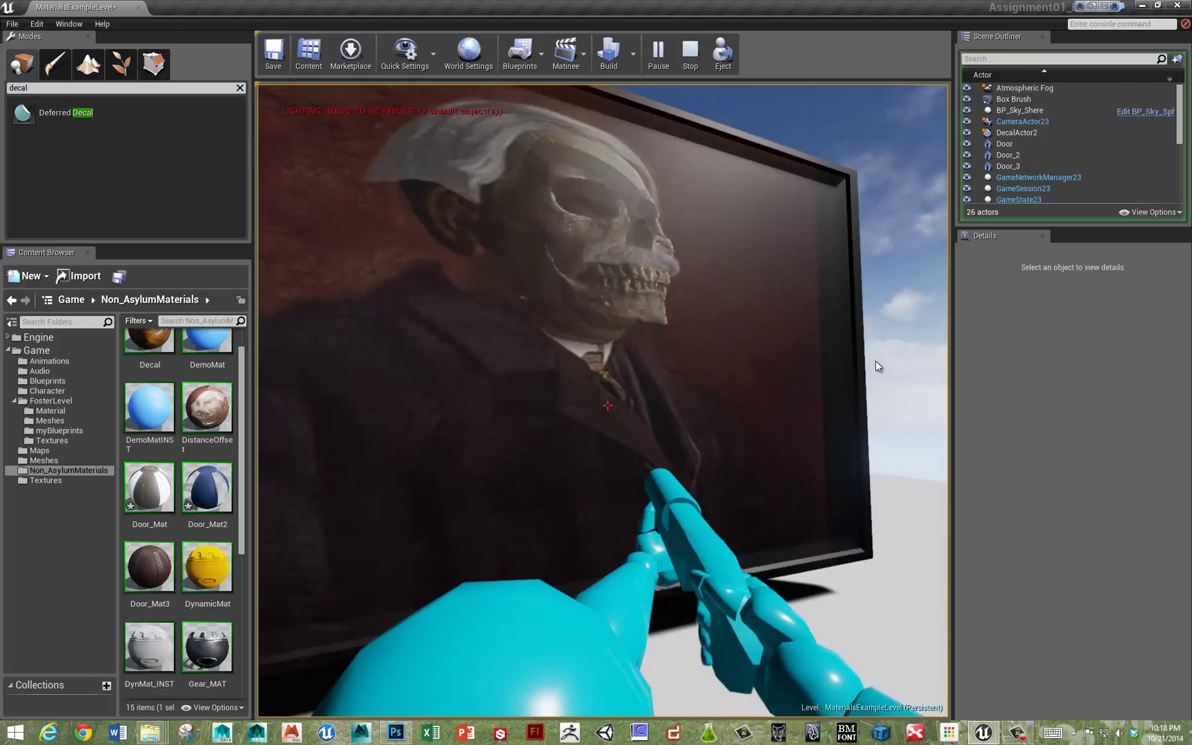
Walk back from the painting to inspect the doors up close, and head on towards the glassy and glowing spheres.
key("s")
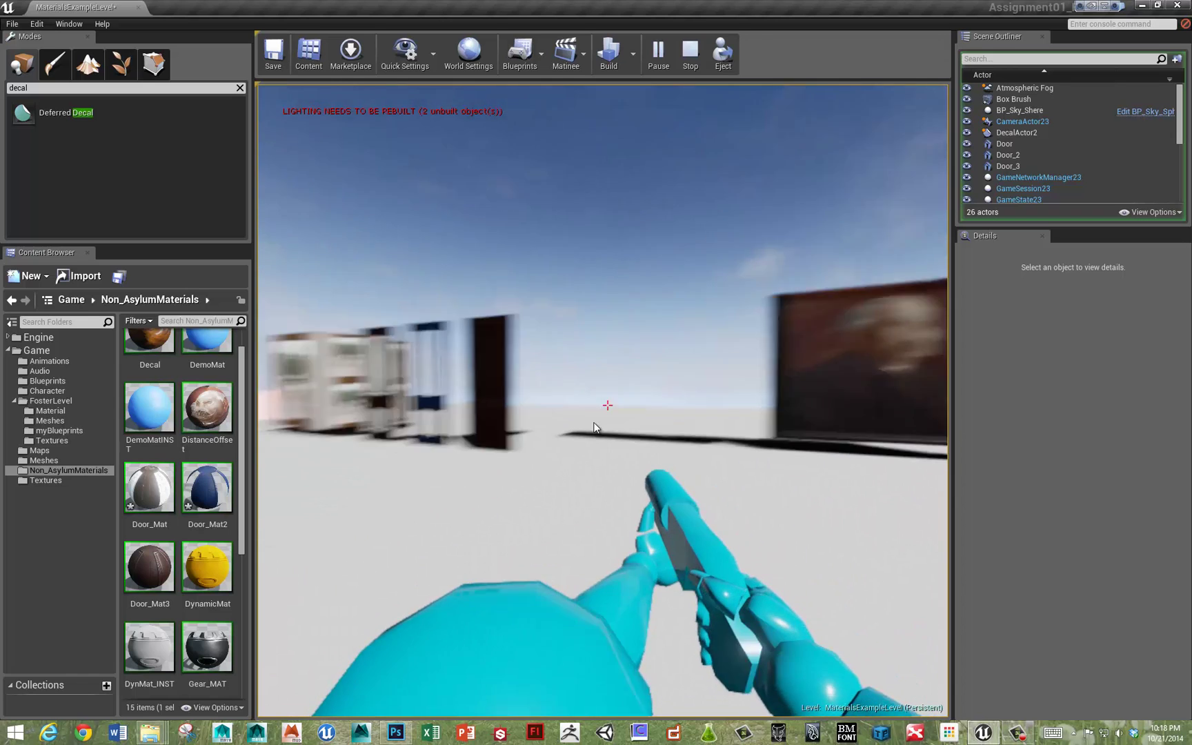
key("w")
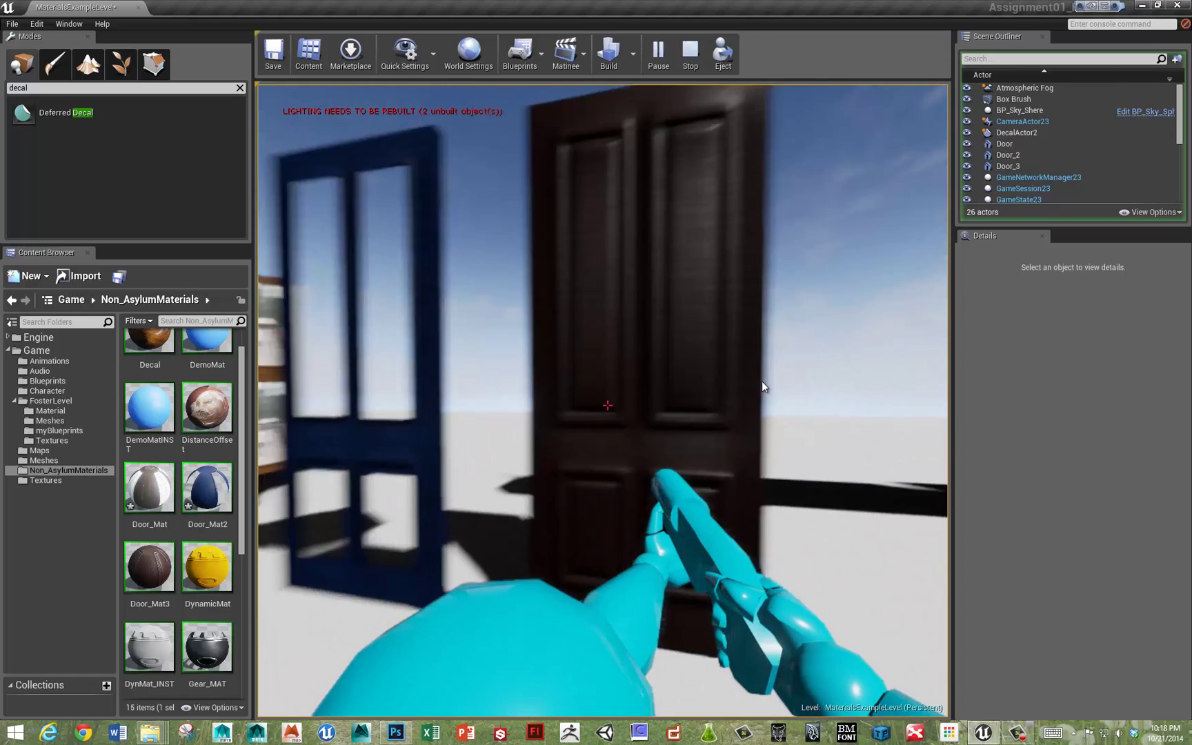
key("s")
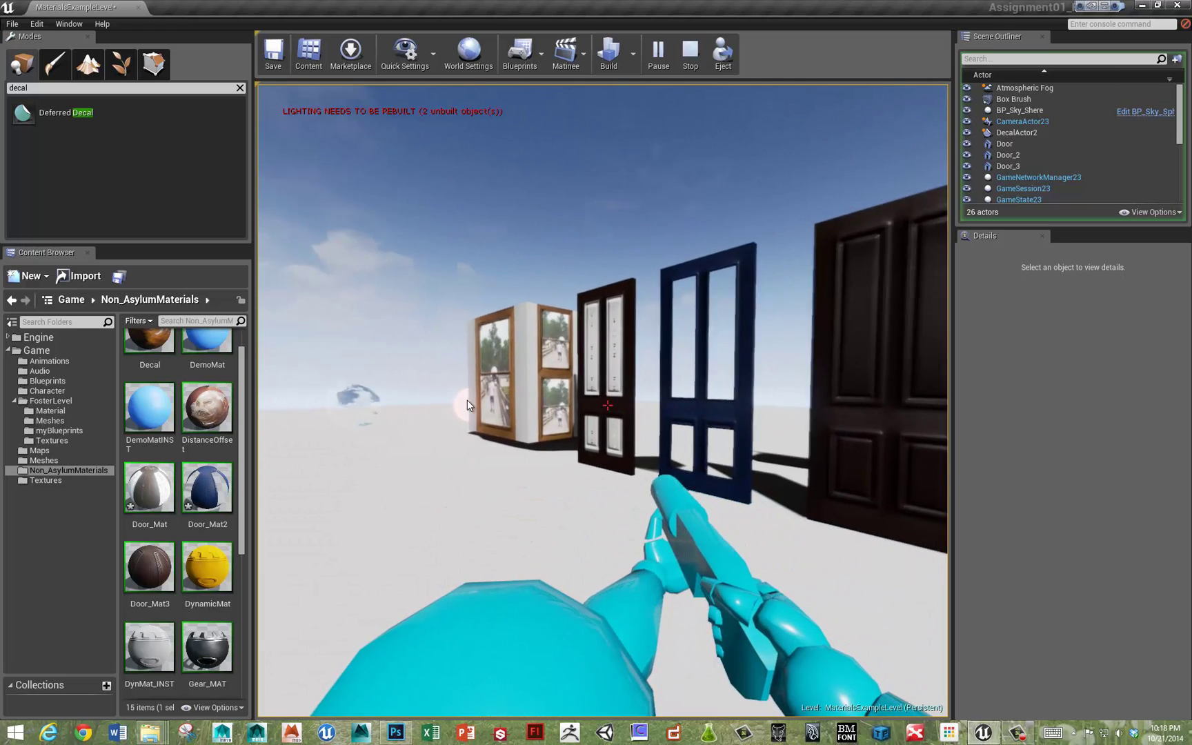
key("w")
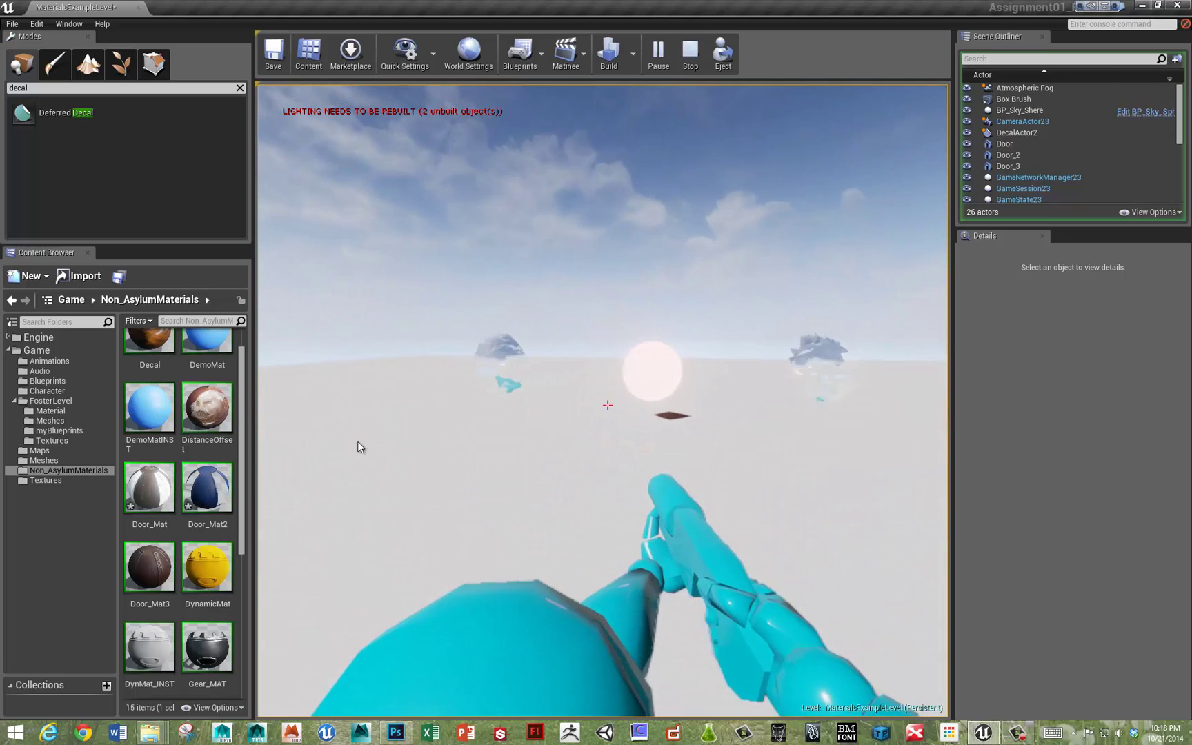
left_click_drag(373, 446, 407, 430)
key("w")
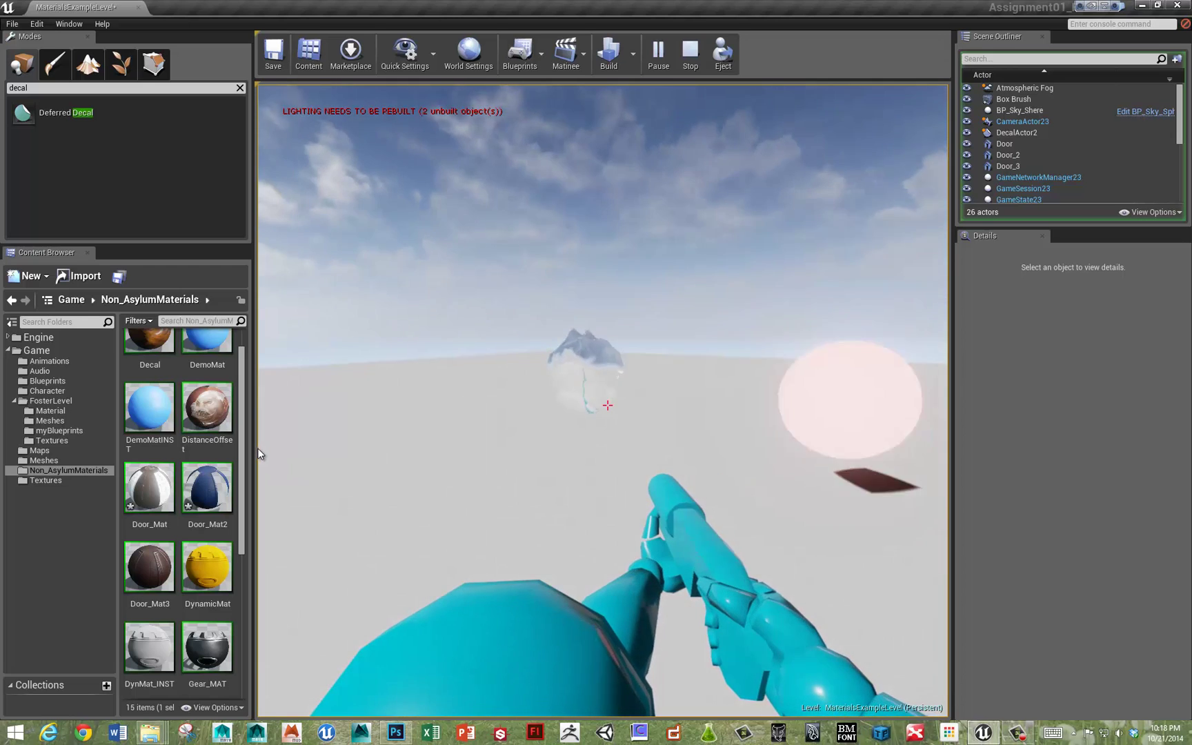
Walk back and forth around the window box to examine the photo behind its glass from different angles.
left_click_drag(263, 468, 949, 429)
key("w")
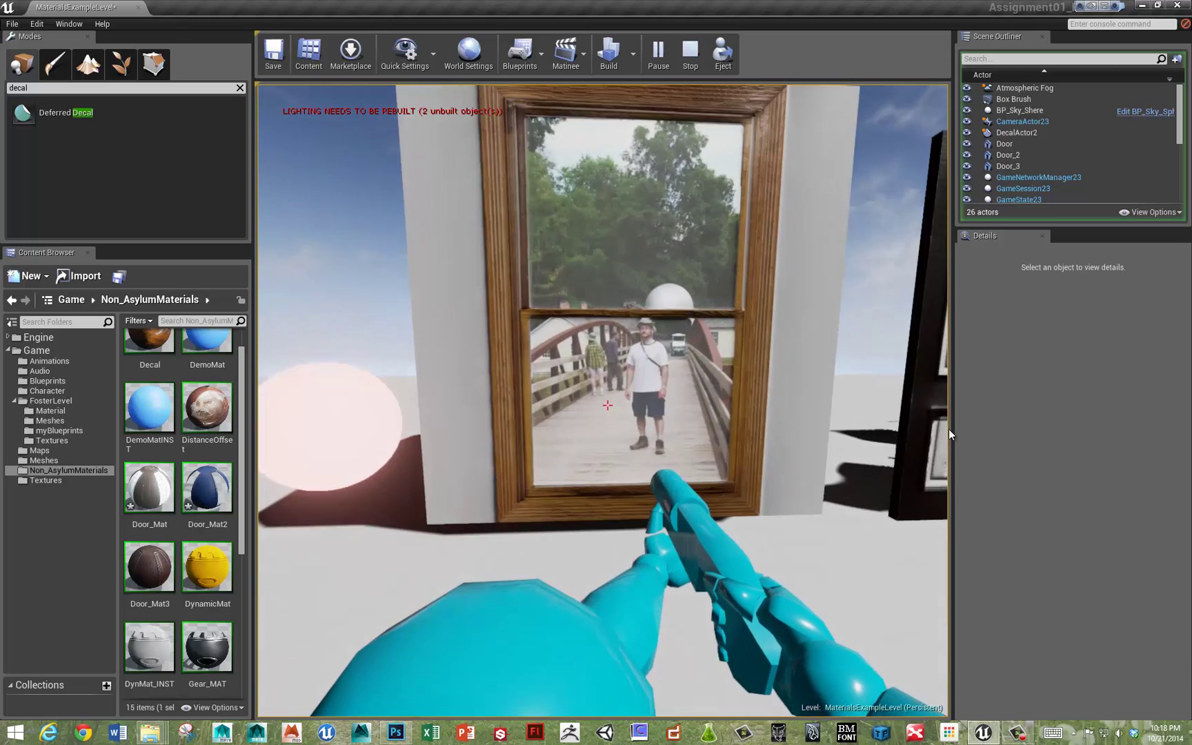
key("s")
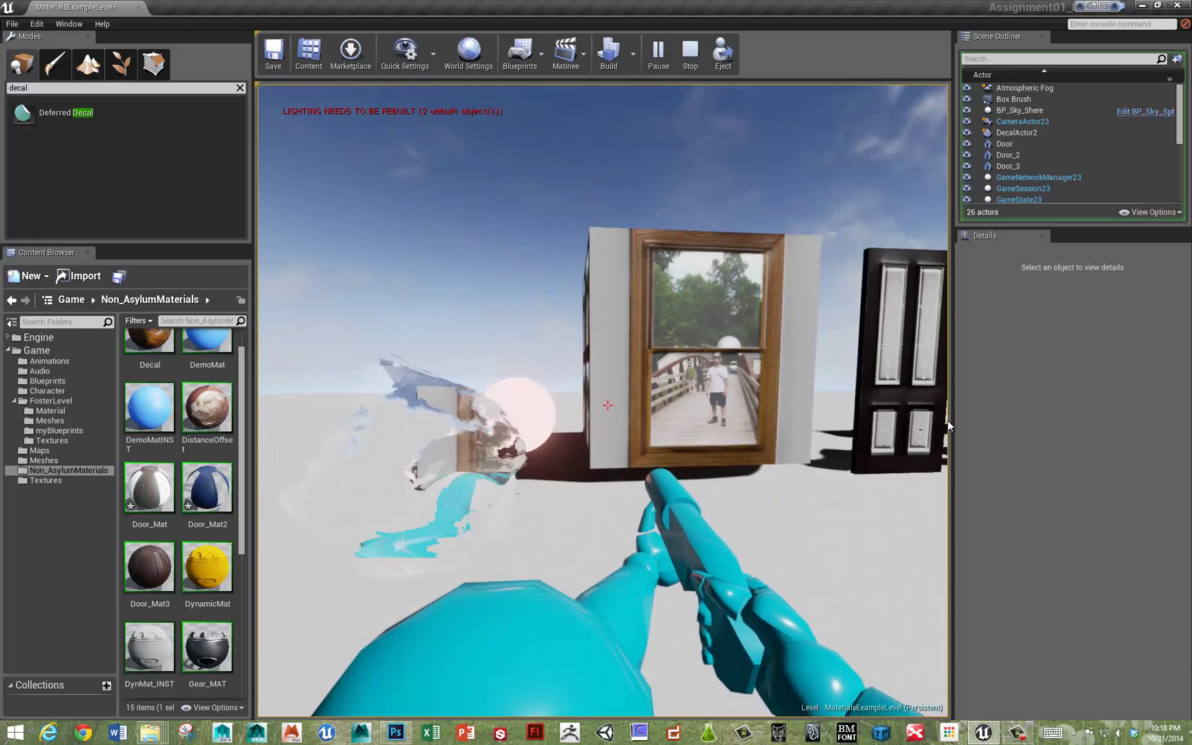
key("d")
key("a")
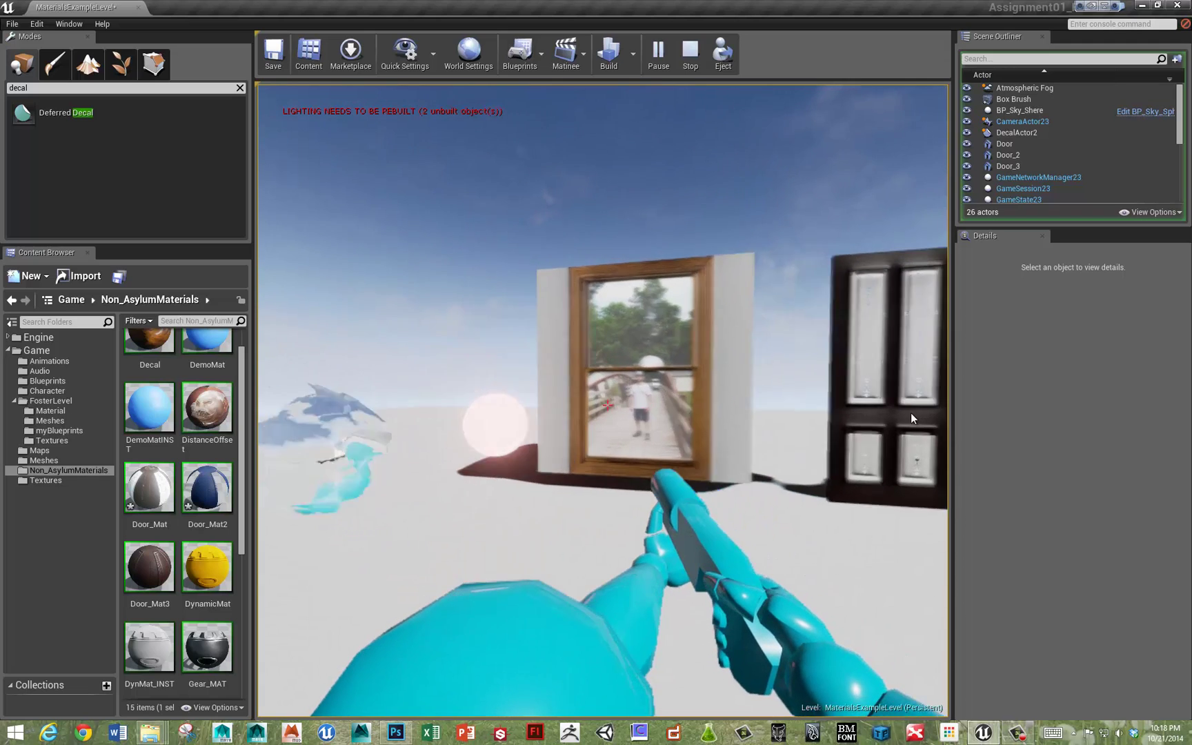
key("w")
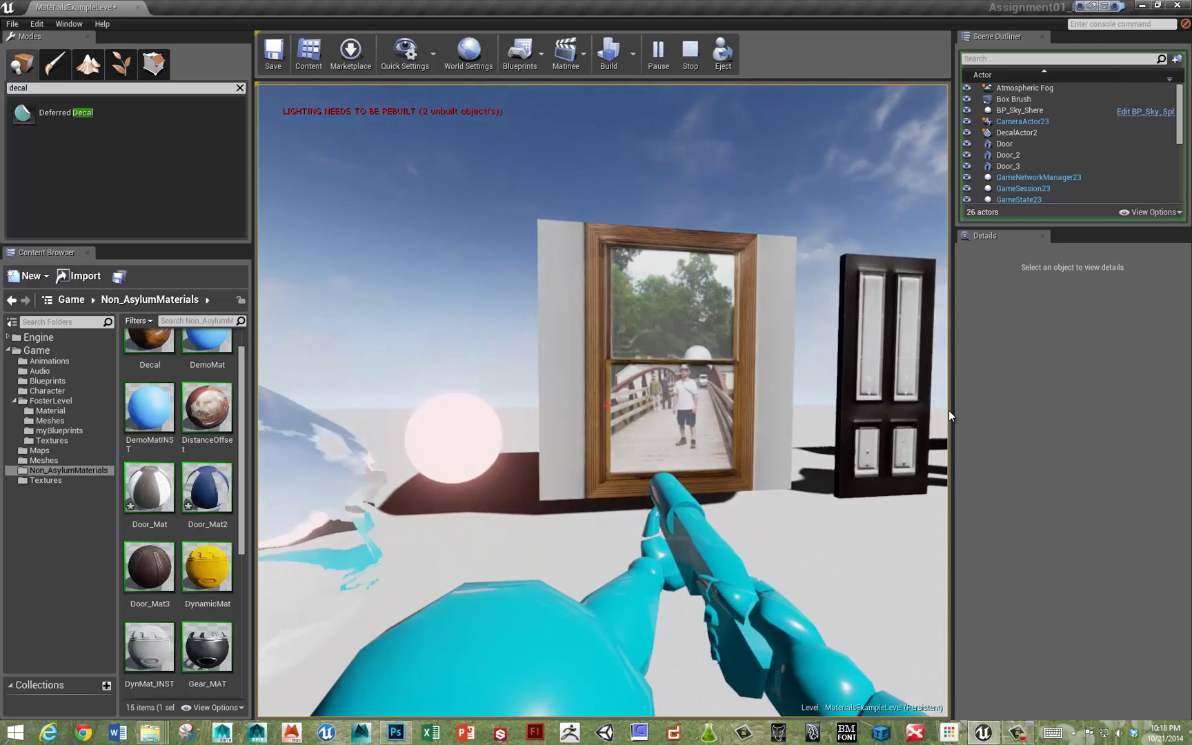
key("d")
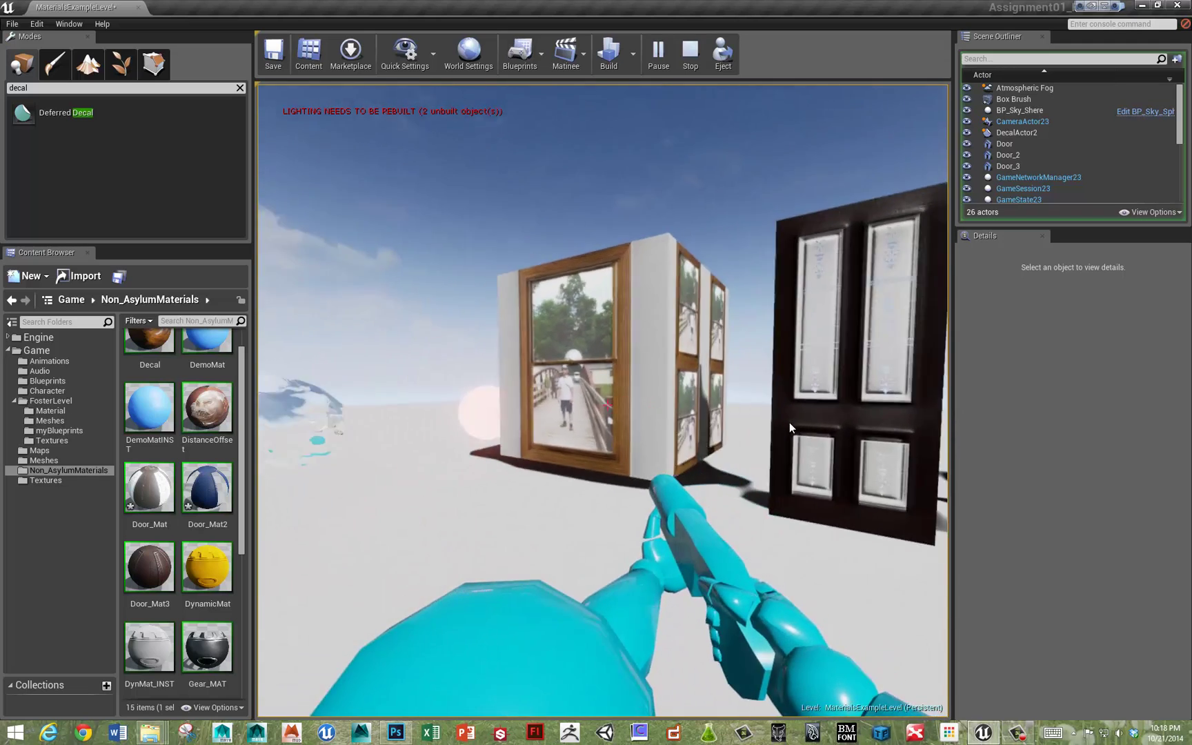
key("w")
key("a")
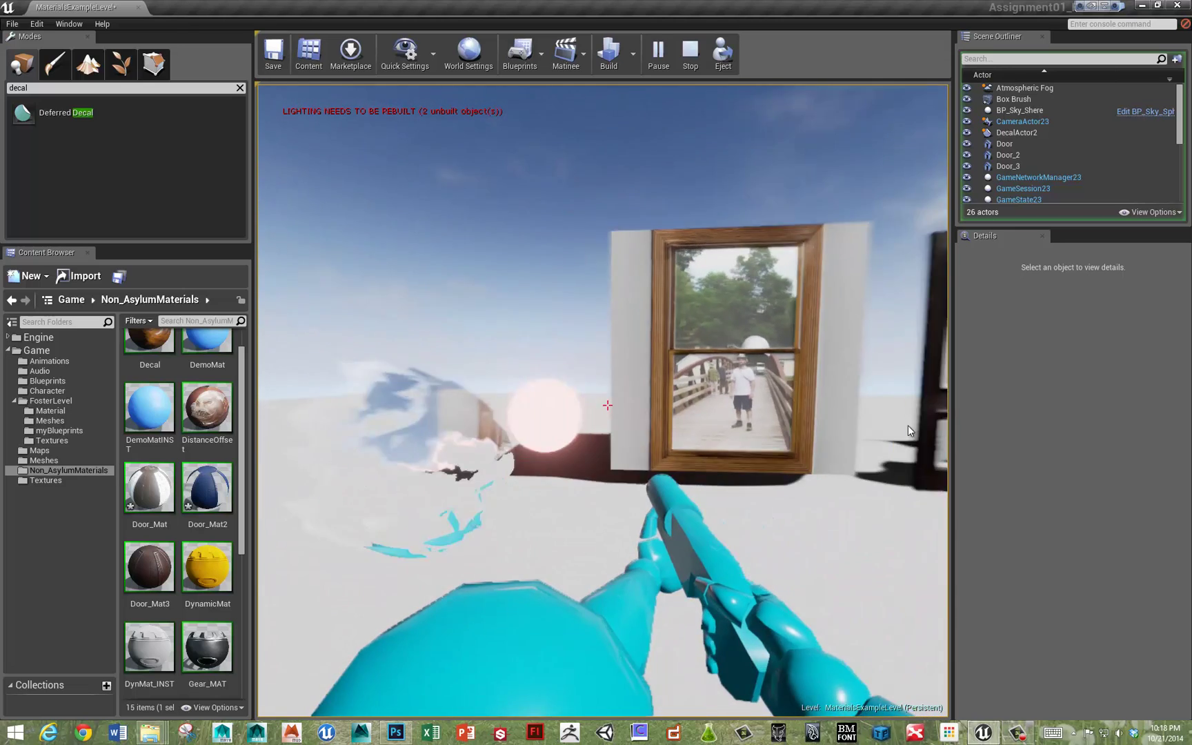
key("s")
key("w")
key("d")
key("w")
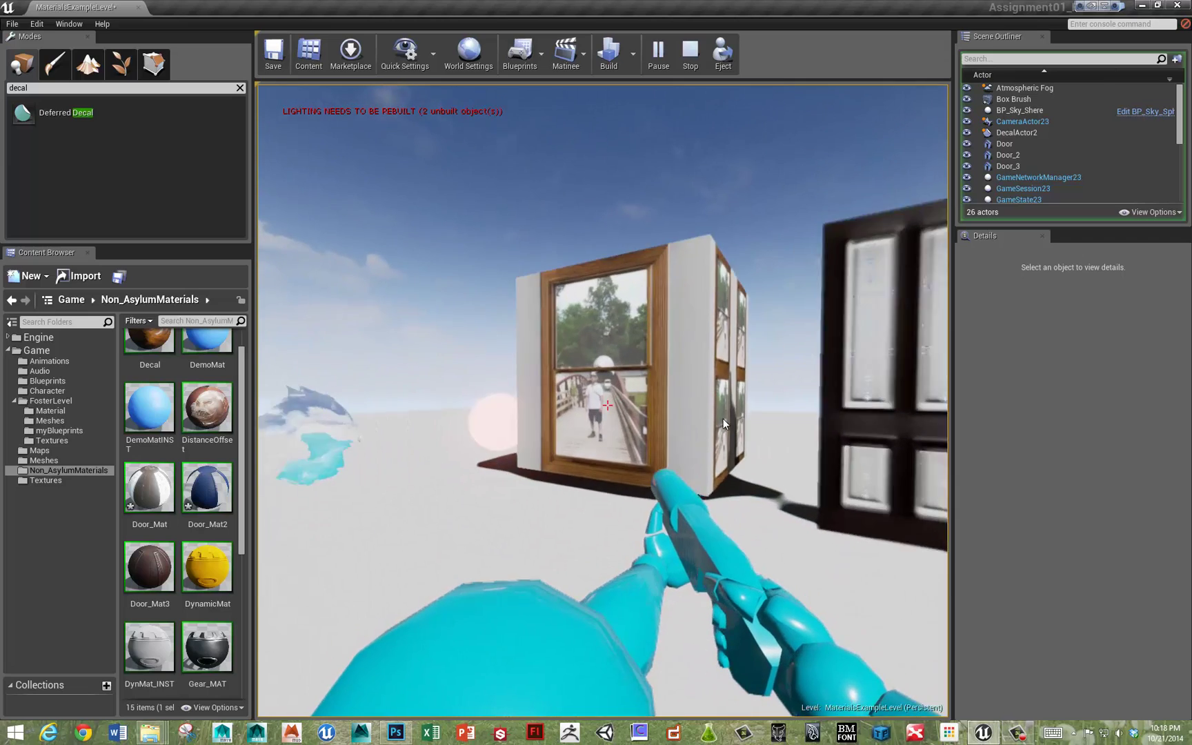
key("d")
key("a")
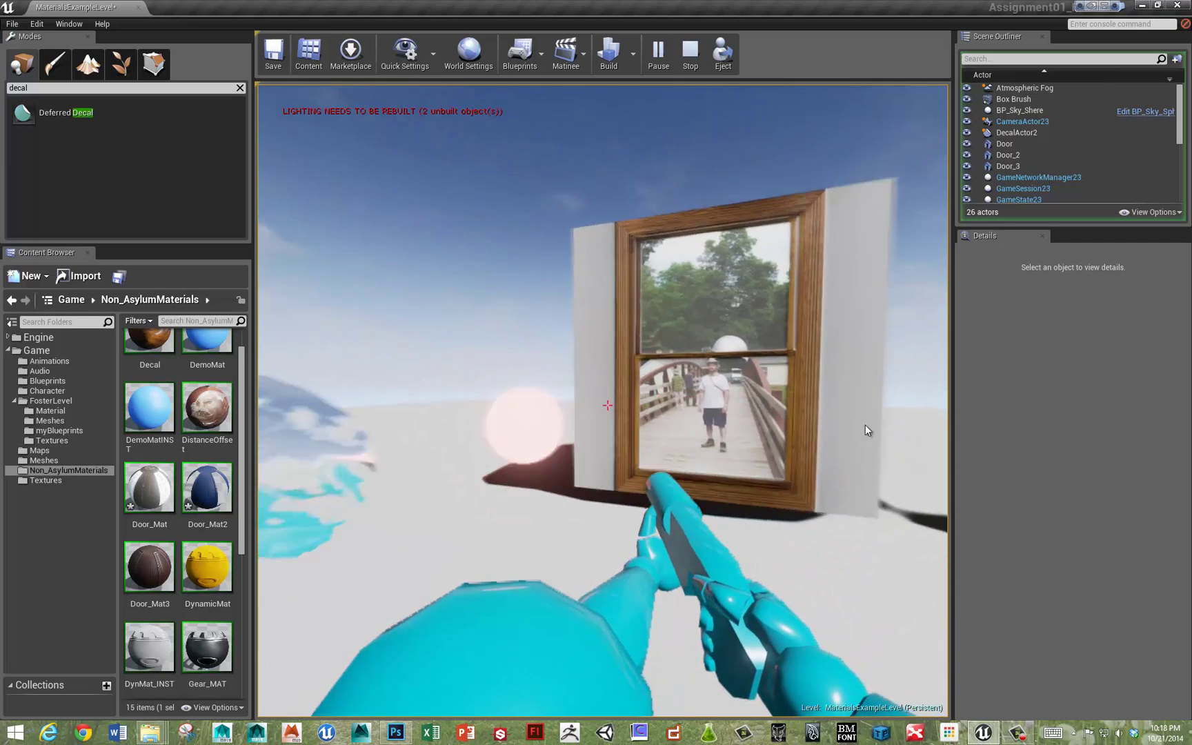
key("s")
key("w")
key("d")
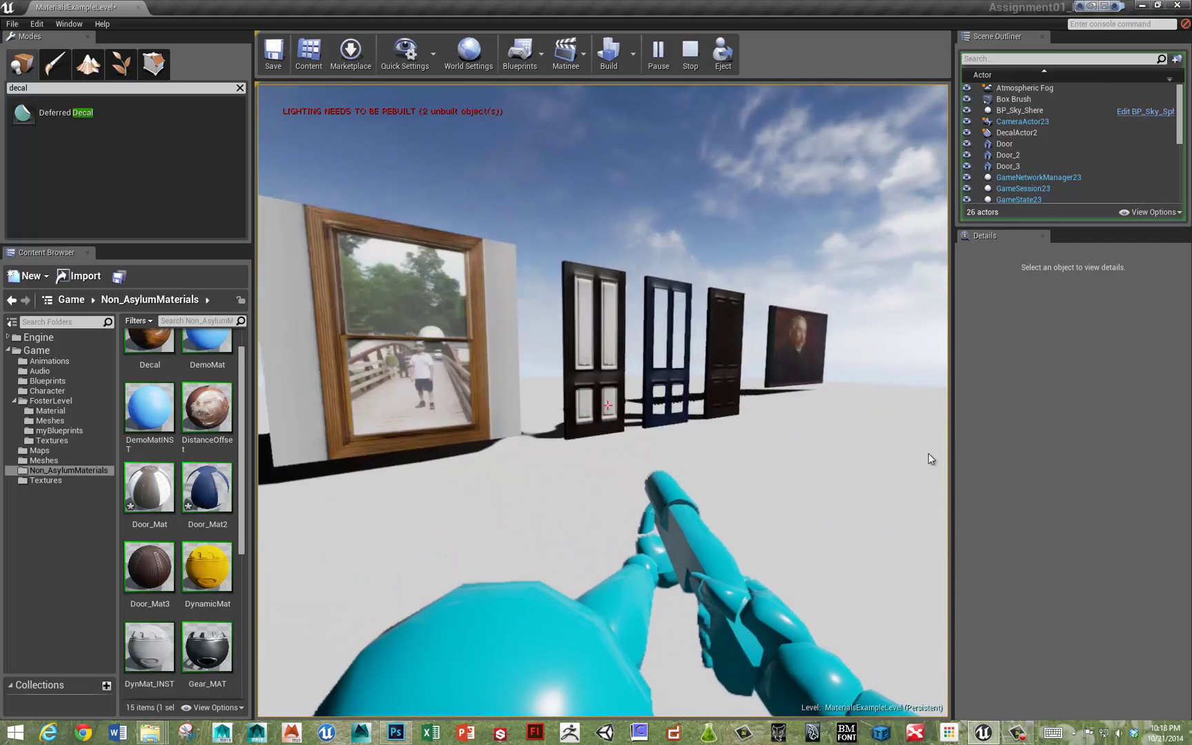
Inspect the rocky decal projected on the ground from several sides, and end the play session.
key("w")
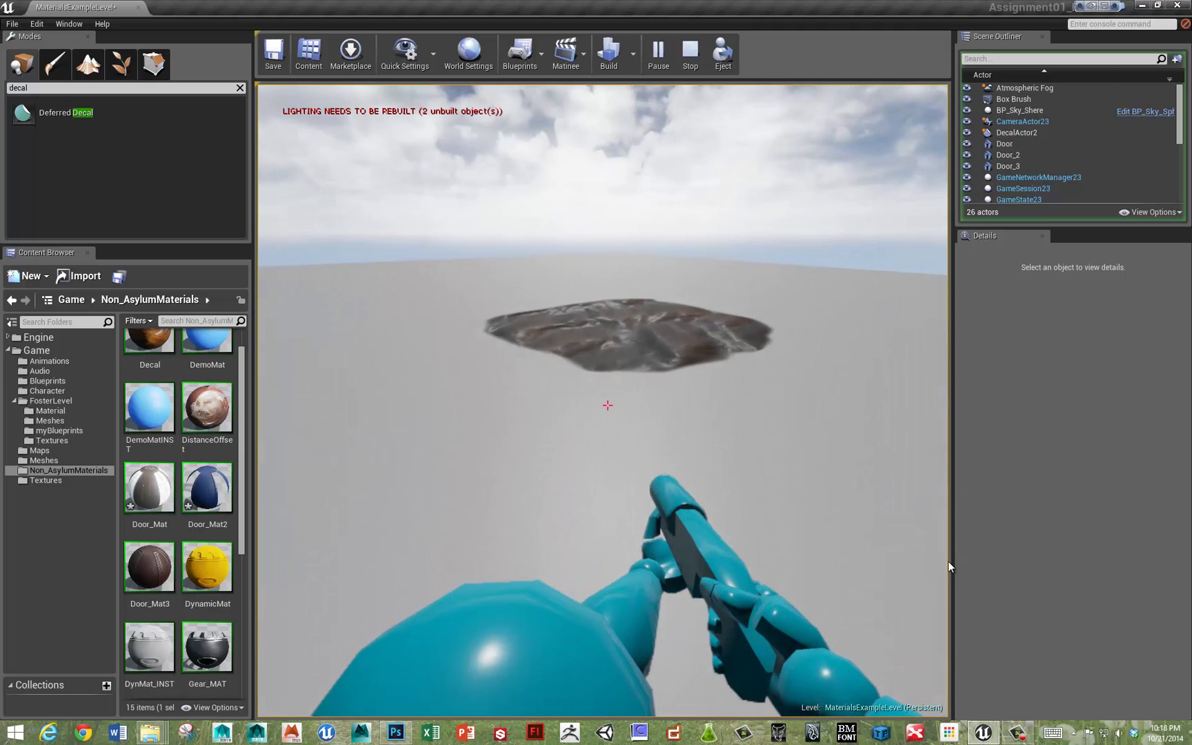
key("s")
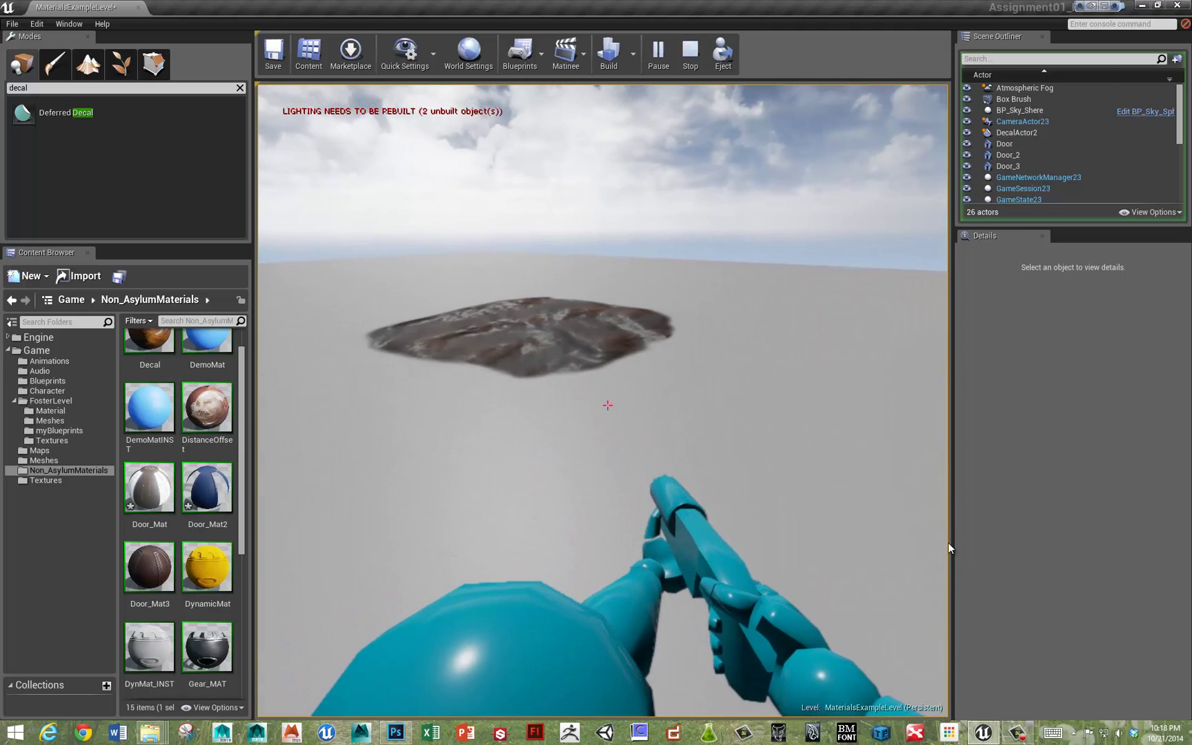
key("w")
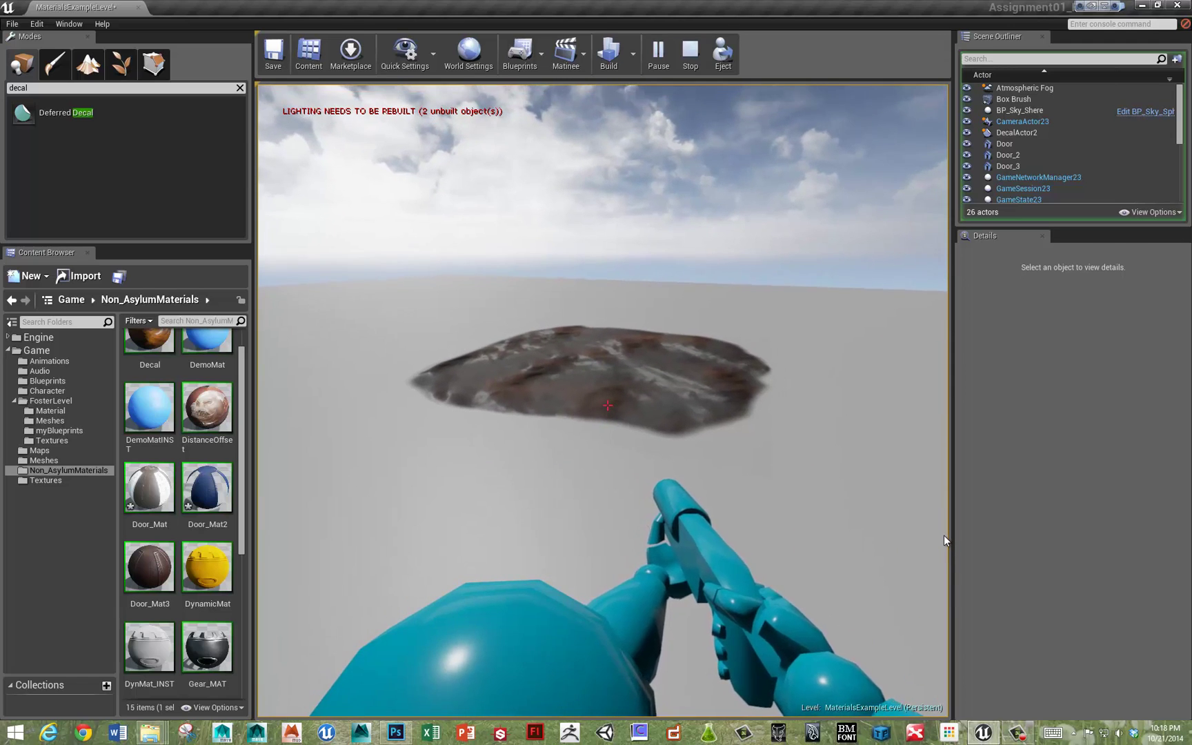
key("Escape")
Frame the three doors in the level and open the Door_Mat material graph at its TranspTexture node.
mouse_move(510, 540)
right_mouse_down()
mouse_move(474, 534)
mouse_move(411, 471)
mouse_move(354, 447)
mouse_move(235, 481)
mouse_move(229, 451)
right_mouse_up()
scroll(721, 453, "up", 5)
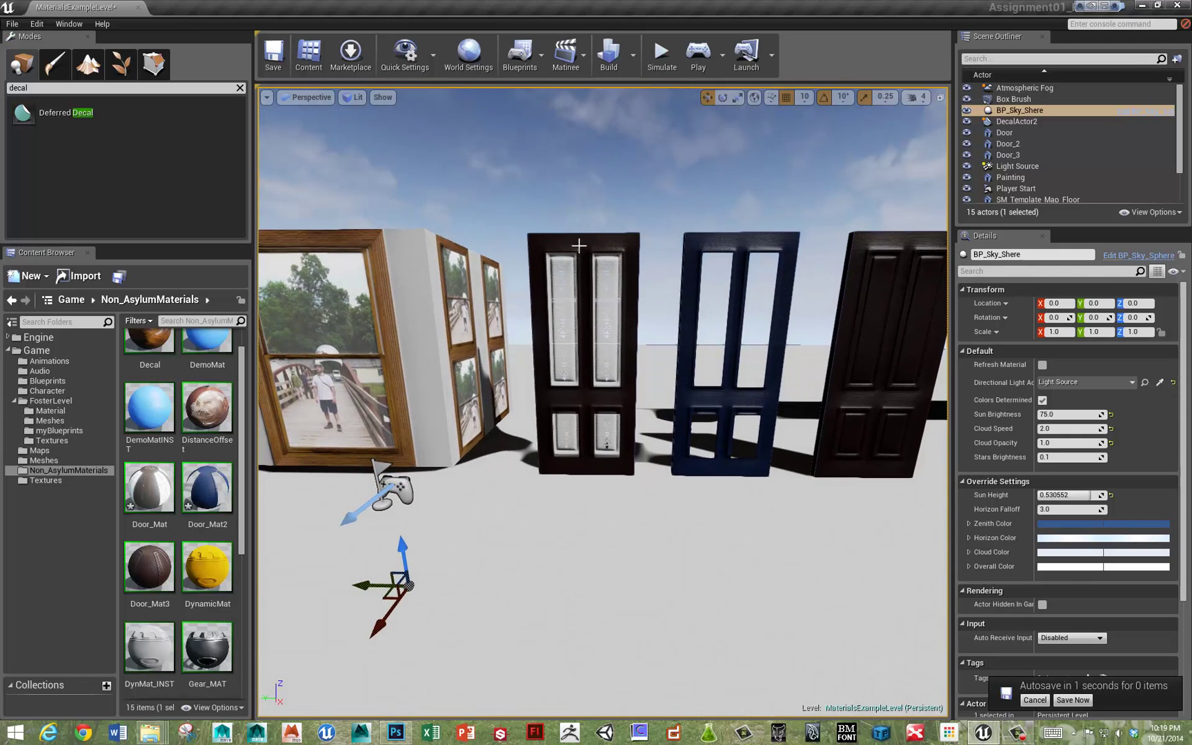
right_click_drag(808, 372, 778, 411)
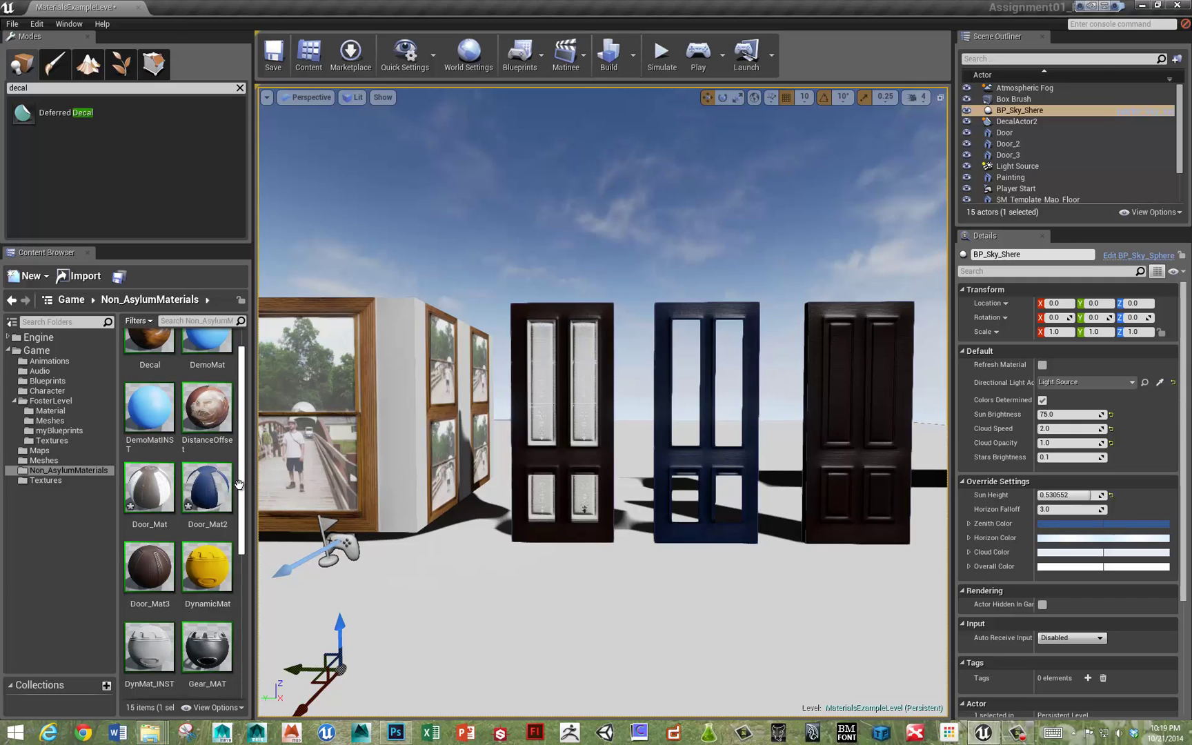
left_click(149, 487)
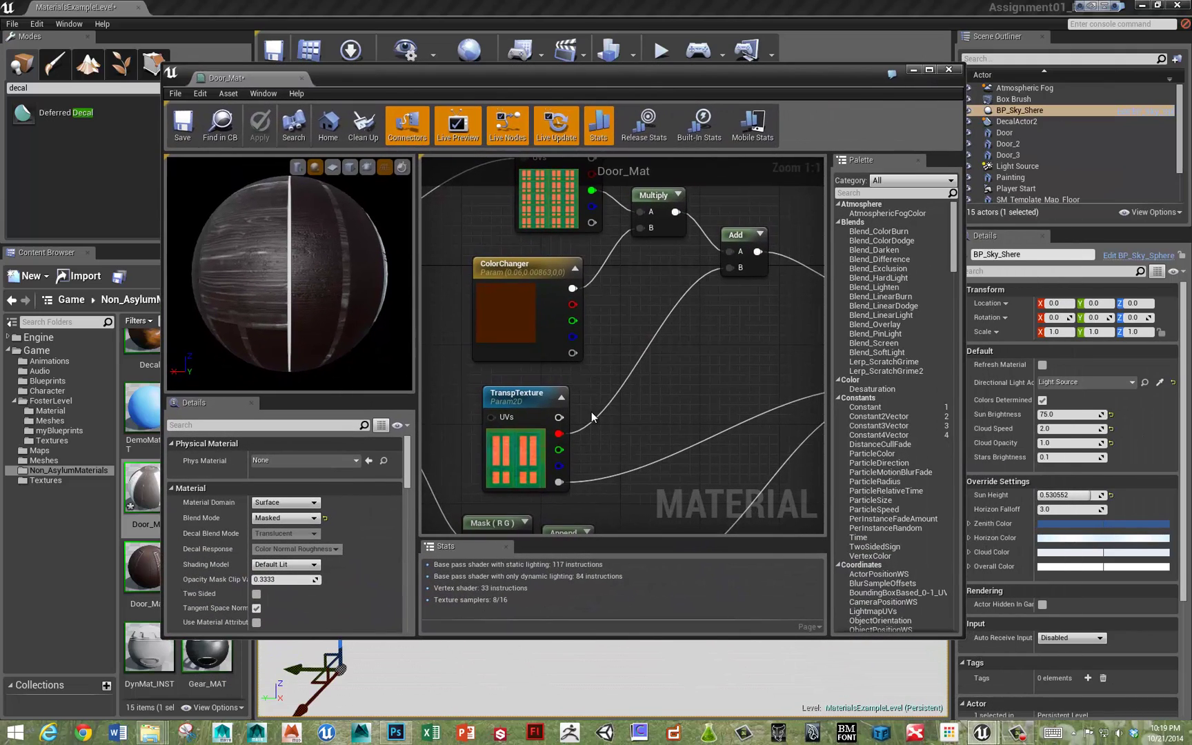
right_click_drag(624, 338, 711, 242)
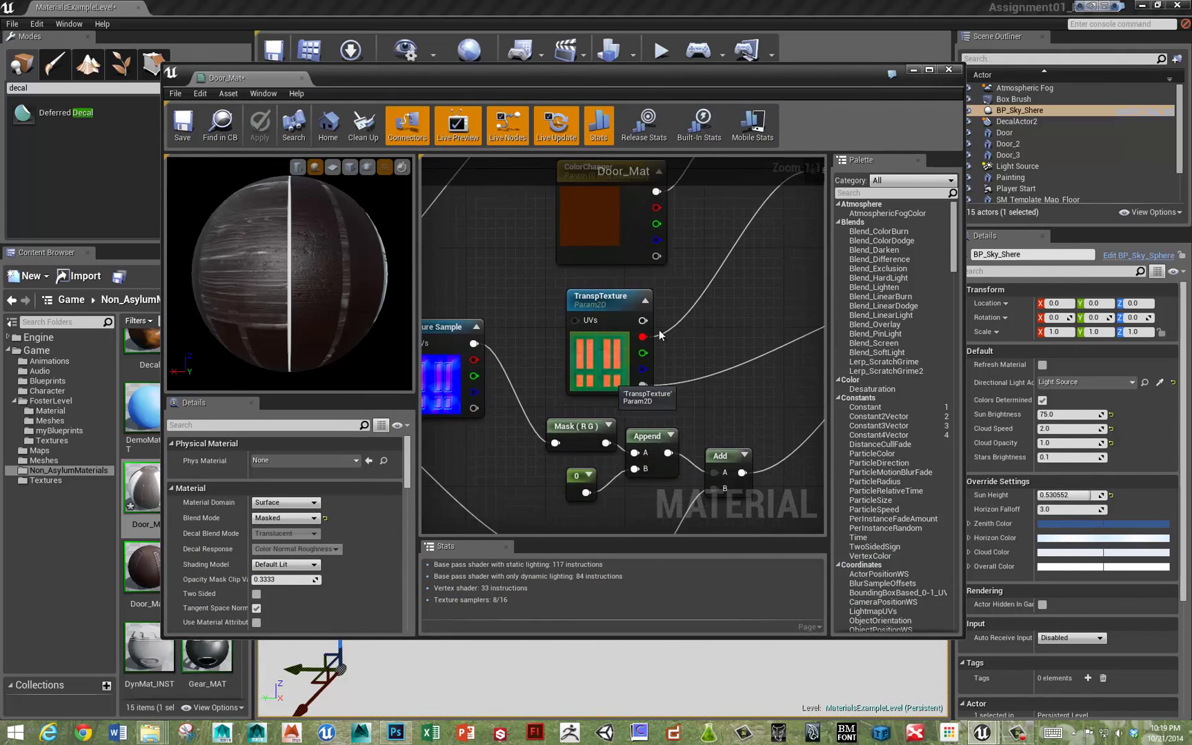
right_click_drag(665, 328, 738, 366)
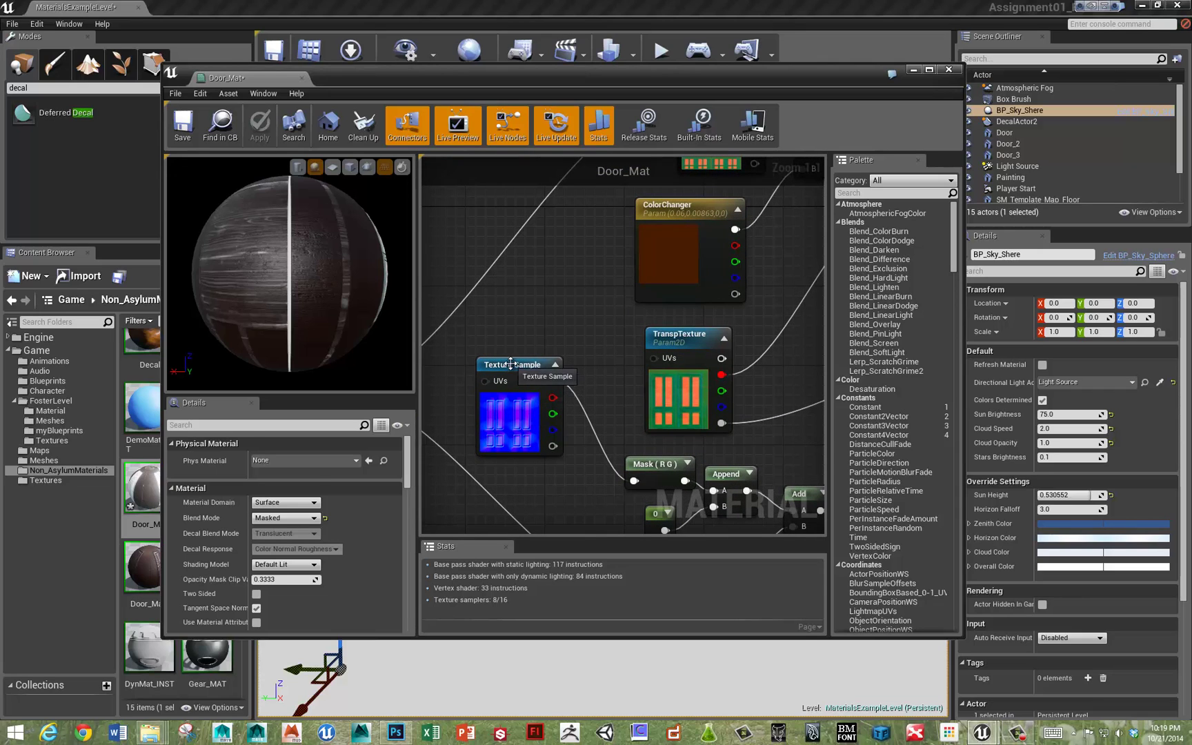
Rearrange the graph so the wood-grain normal Texture Sample sits directly beneath the door normal-map Texture Sample.
left_click_drag(511, 366, 515, 424)
right_click_drag(575, 406, 534, 224)
right_click_drag(573, 348, 562, 275)
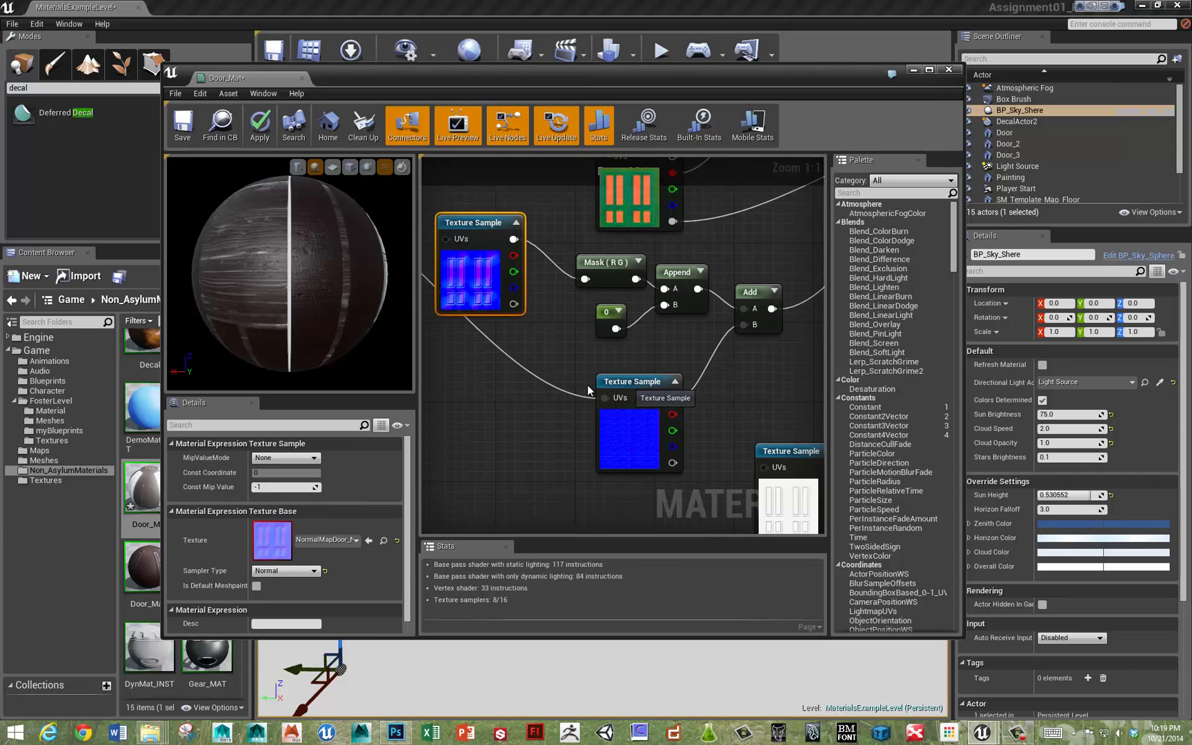
left_click_drag(641, 384, 472, 373)
right_click_drag(577, 403, 621, 493)
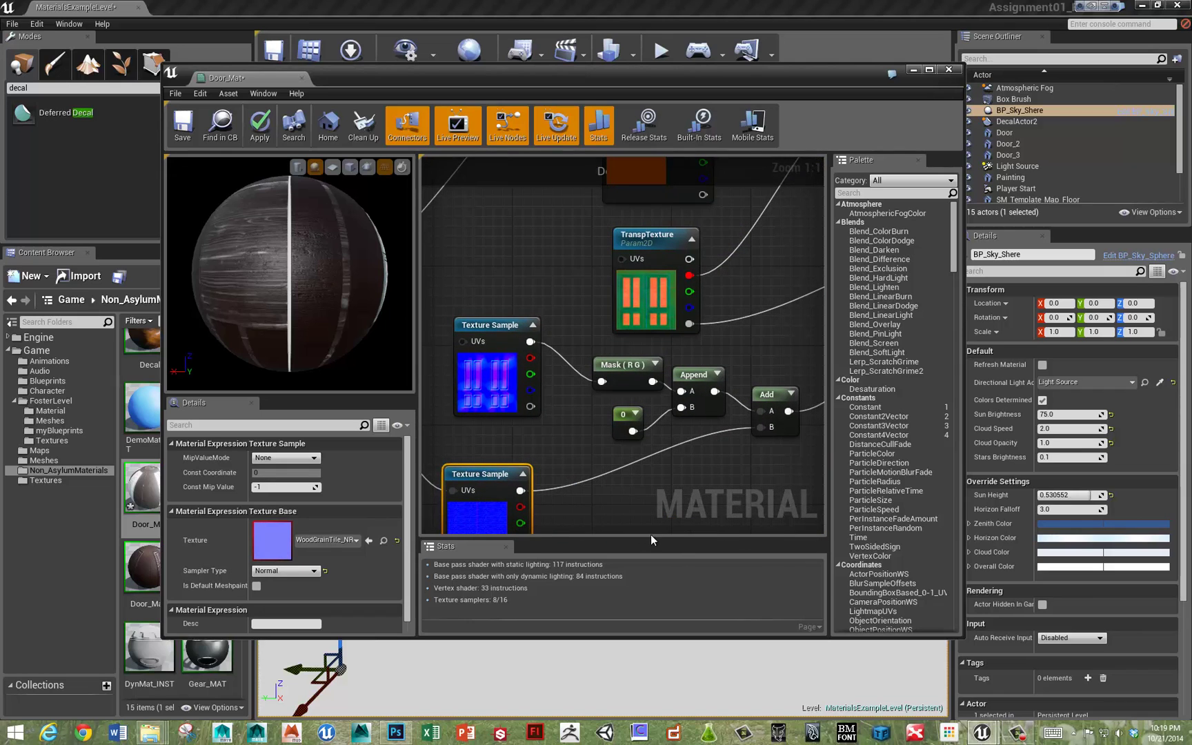
Switch to Photoshop and view the red channel of DoorRGB_UV.tga alone, briefly combining it with the green channel.
left_click(396, 732)
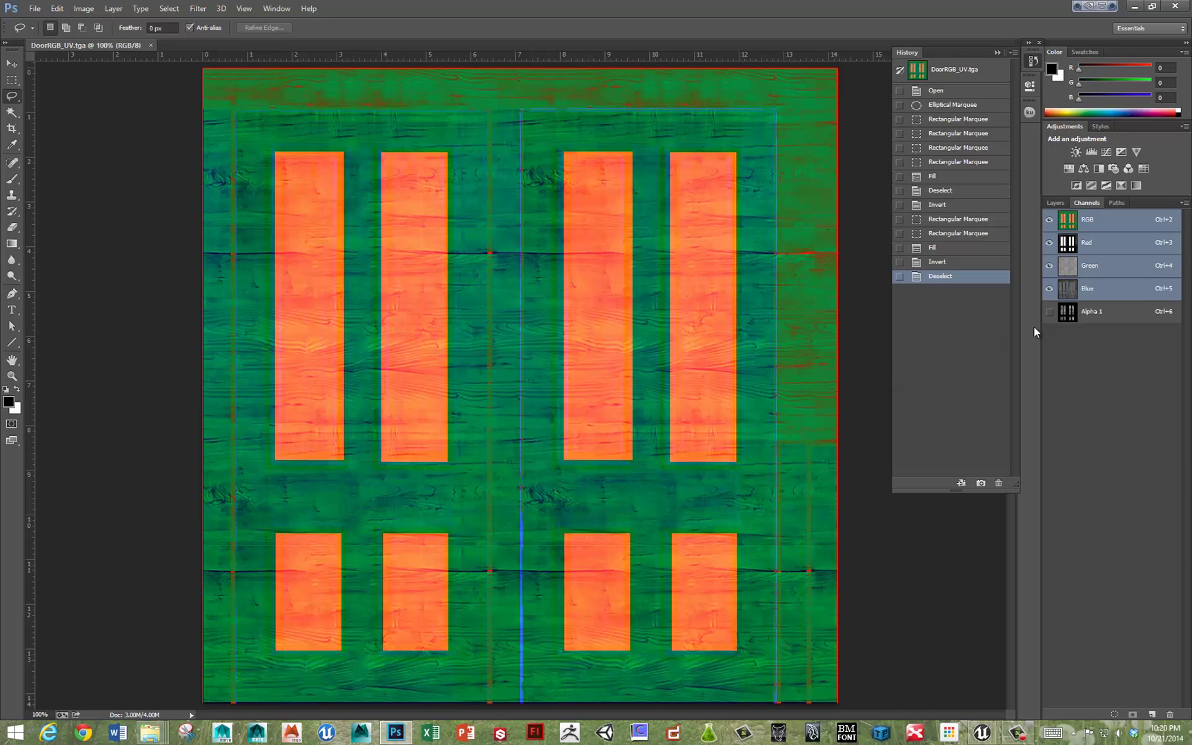
left_click(1071, 242)
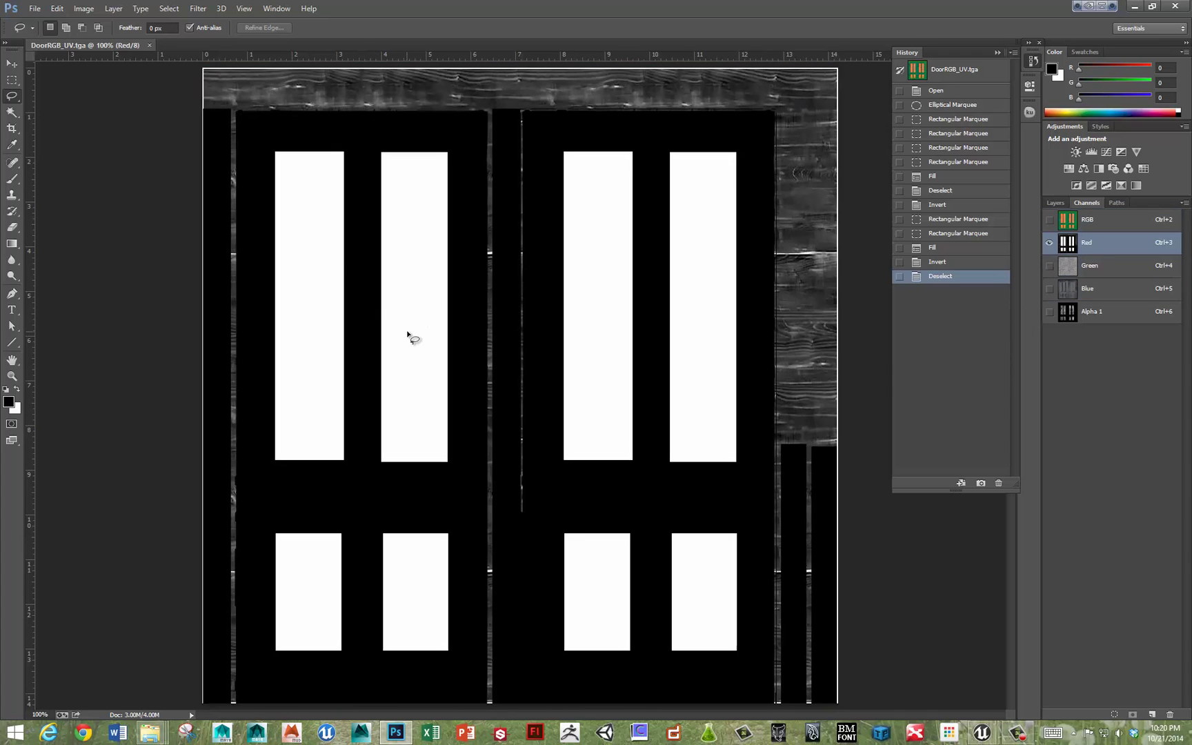
left_click(1049, 266)
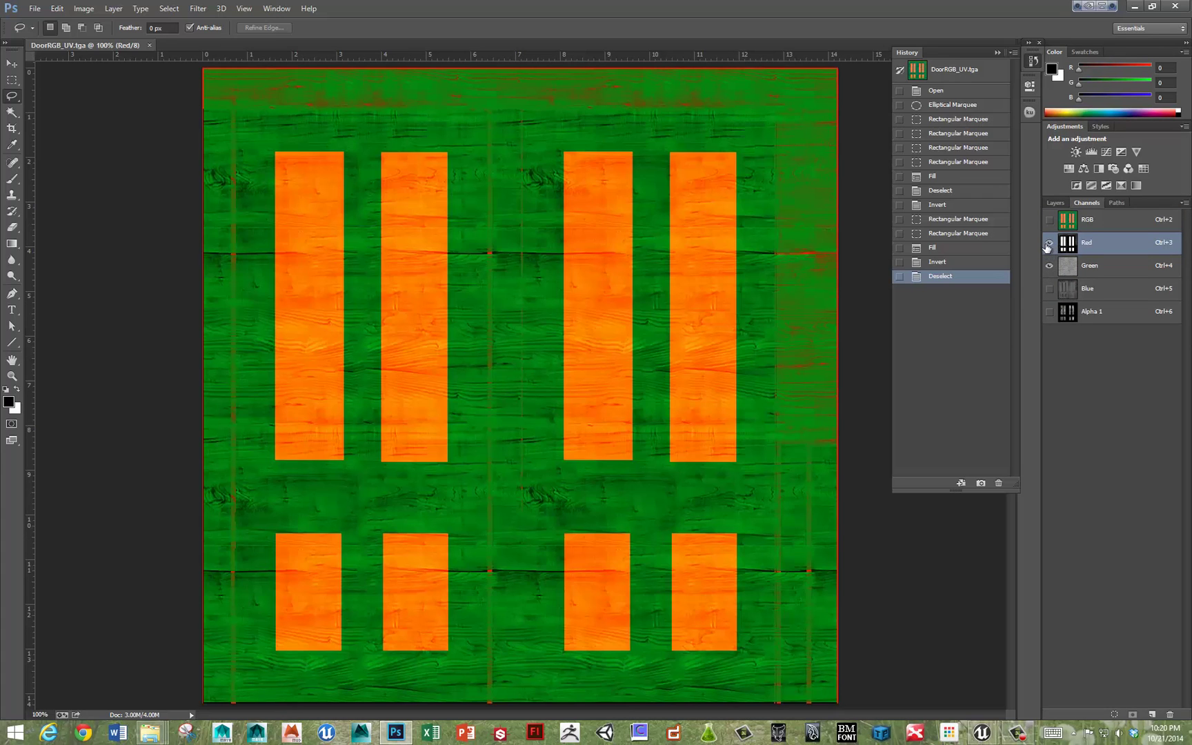
left_click(1049, 267)
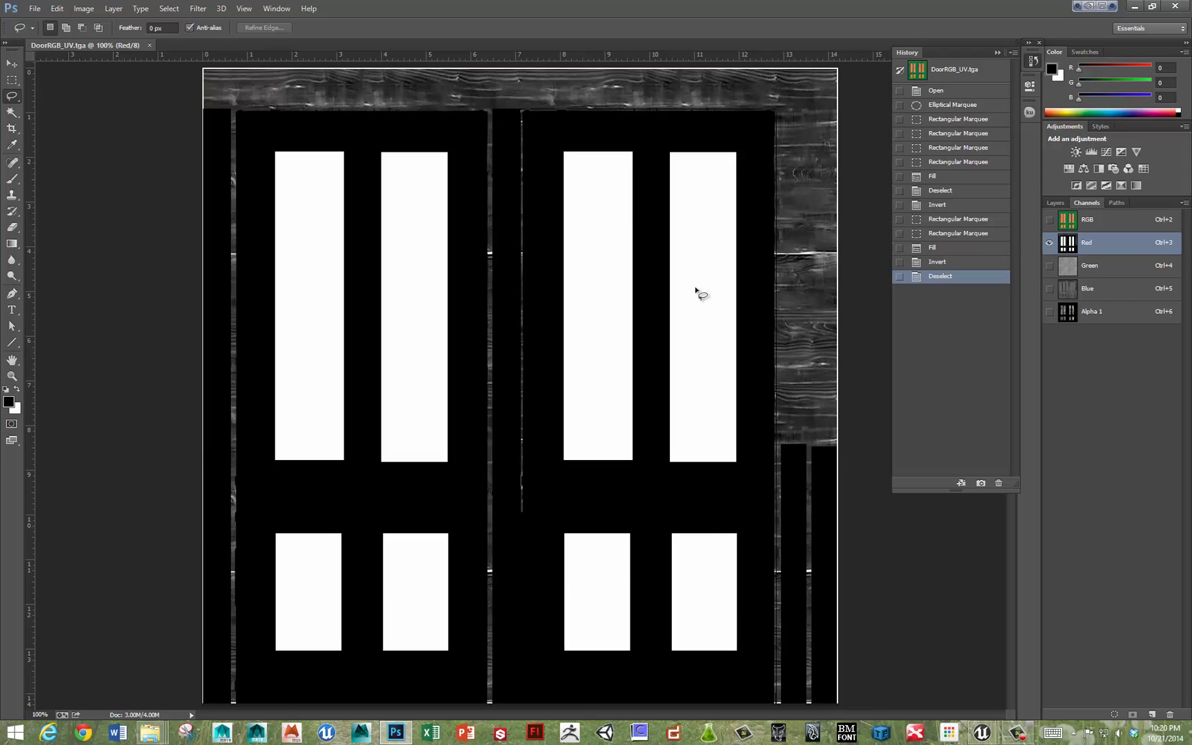
View the green, blue and Alpha 1 channels of DoorRGB_UV.tga alone, one after another.
left_click(1049, 266)
left_click(1049, 242)
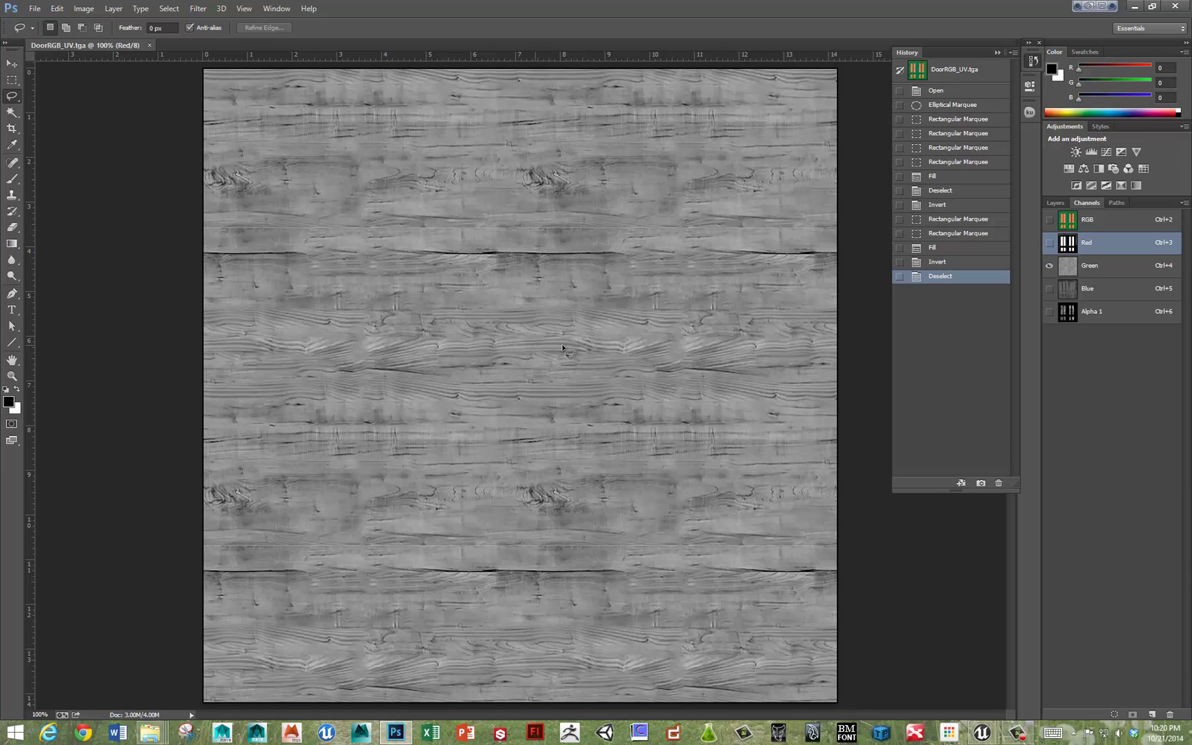
left_click(1049, 289)
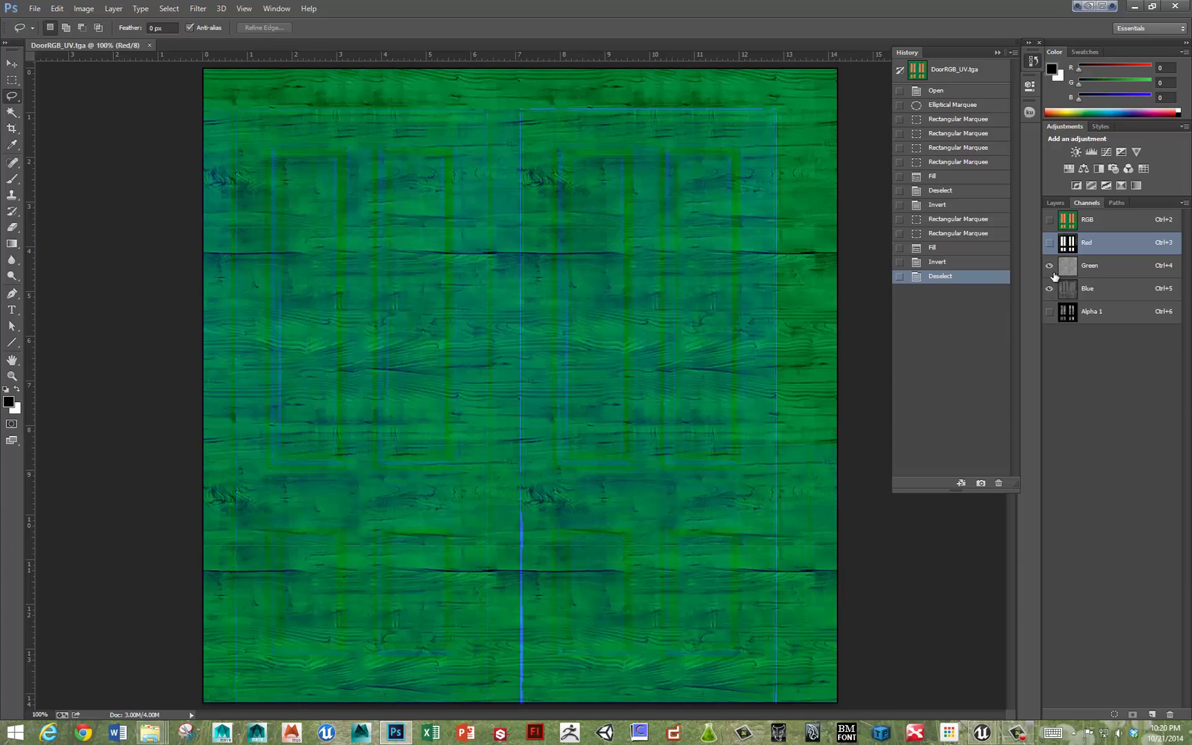
left_click(1049, 267)
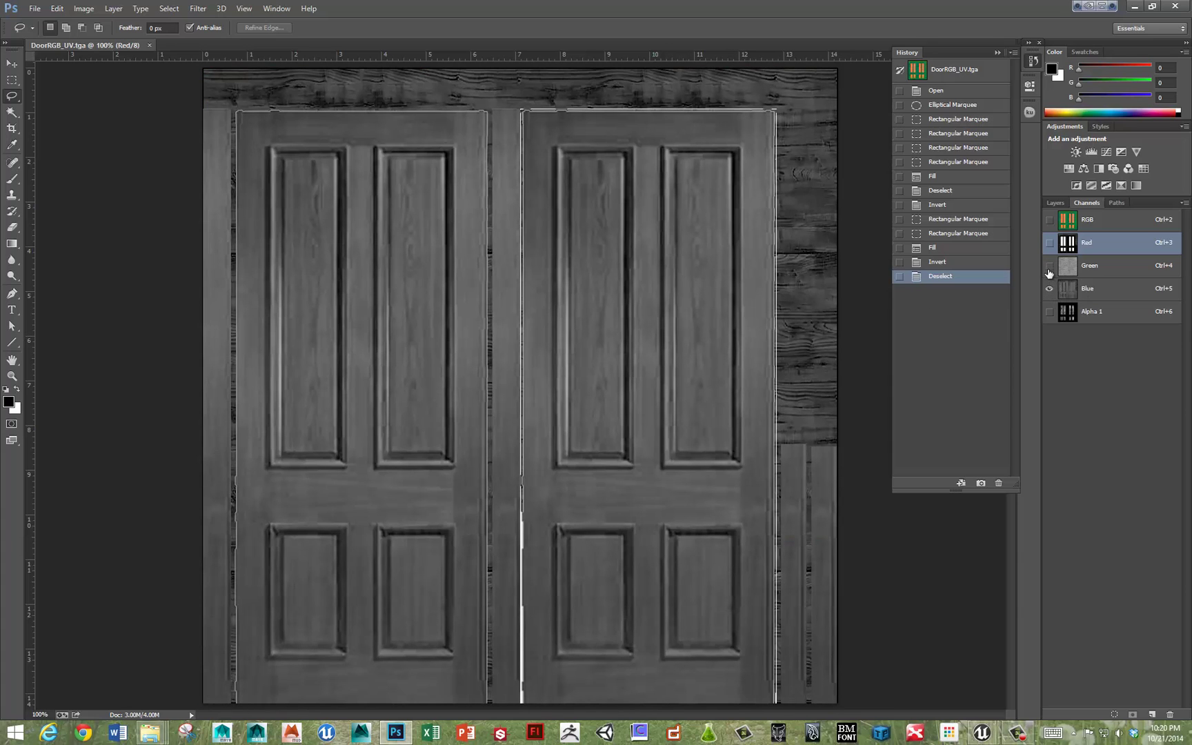
left_click(1049, 312)
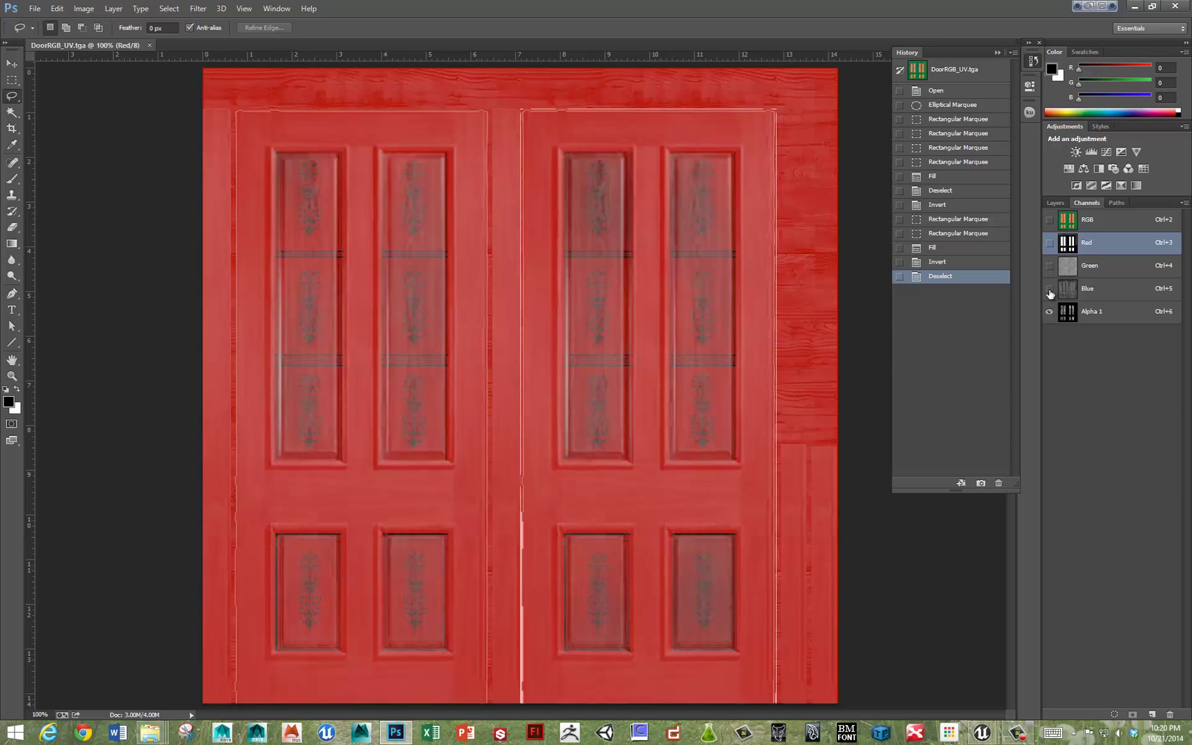
left_click(1049, 289)
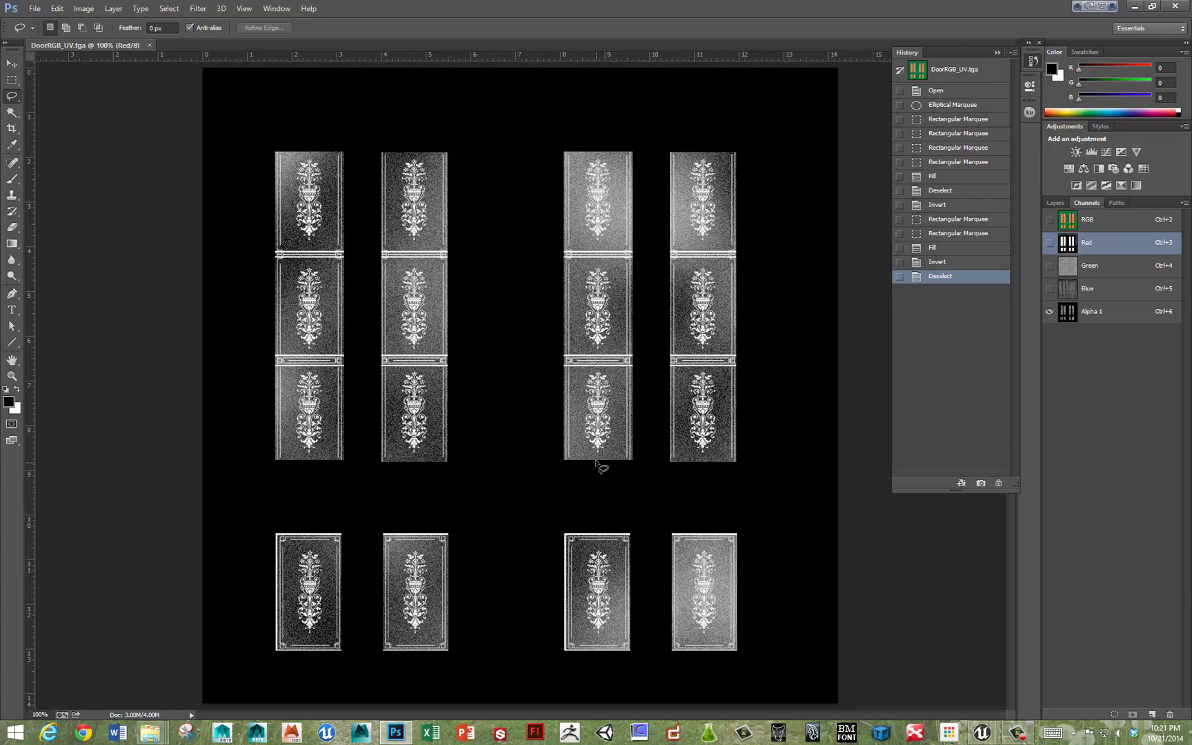
Show all channels of DoorRGB_UV.tga together and select the RGB composite.
left_click(1049, 290)
left_click(1049, 267)
left_click(1048, 244)
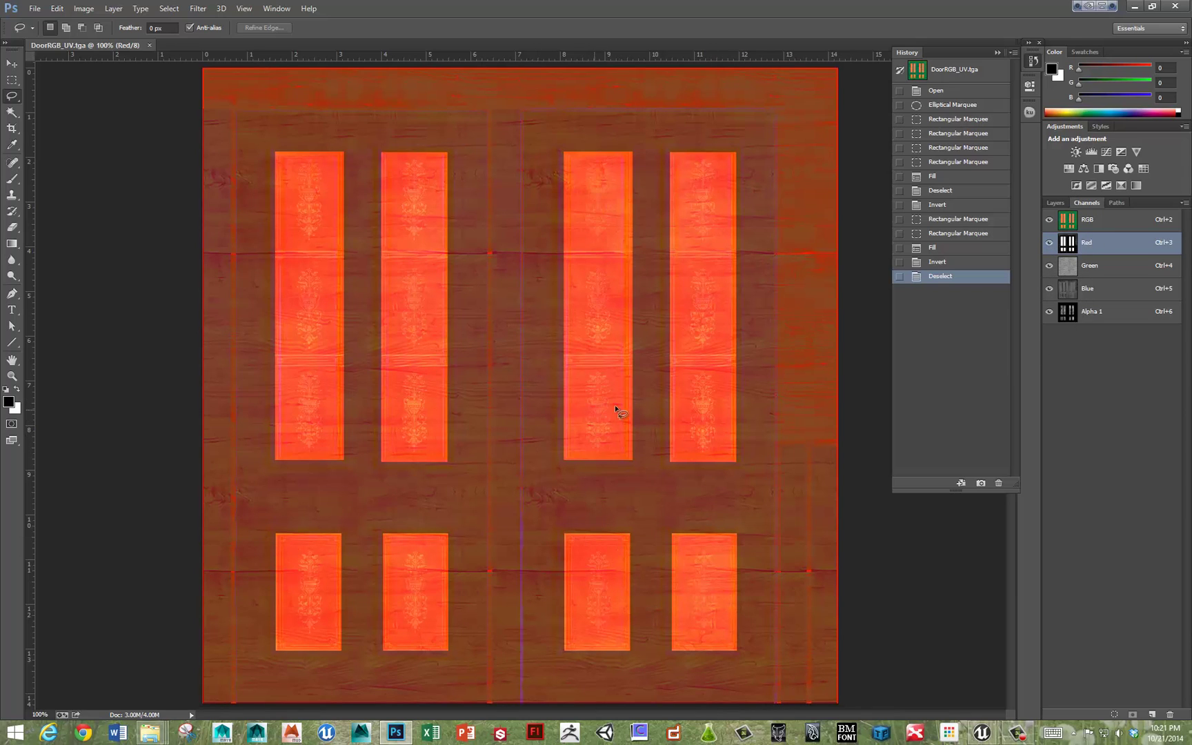
left_click(1068, 220)
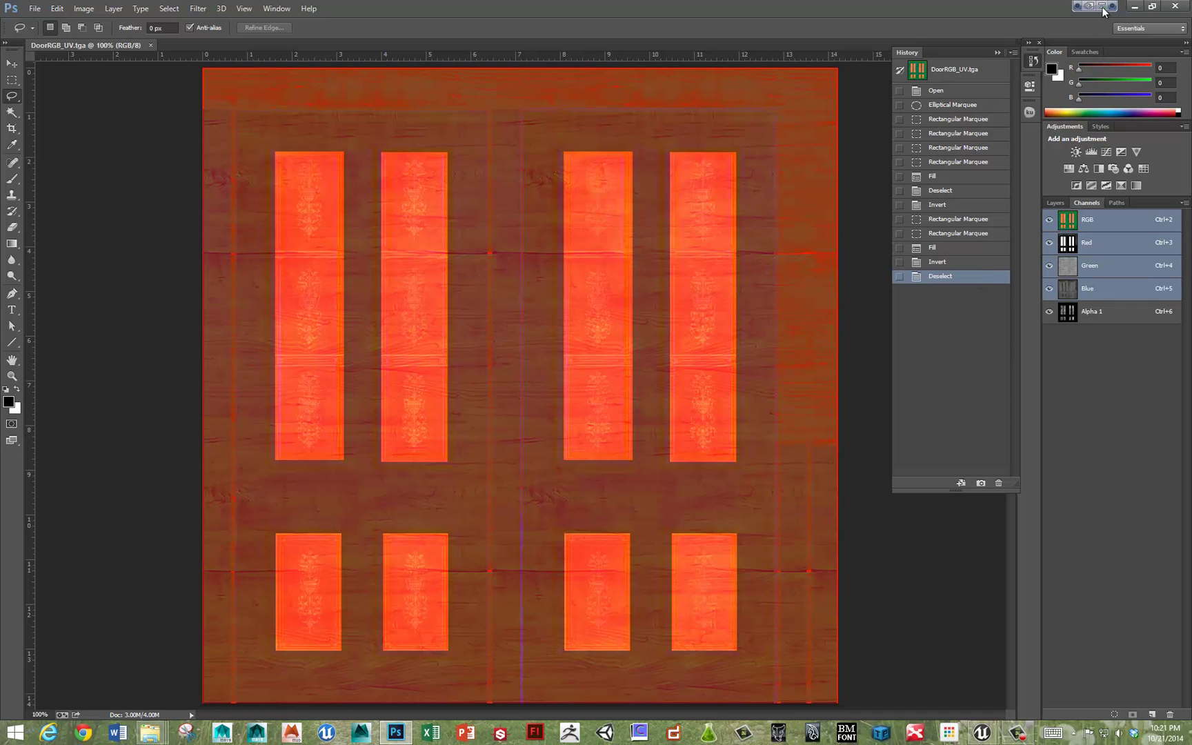
Return to Unreal Editor and close the Door_Mat material graph without applying its changes.
left_click(1133, 8)
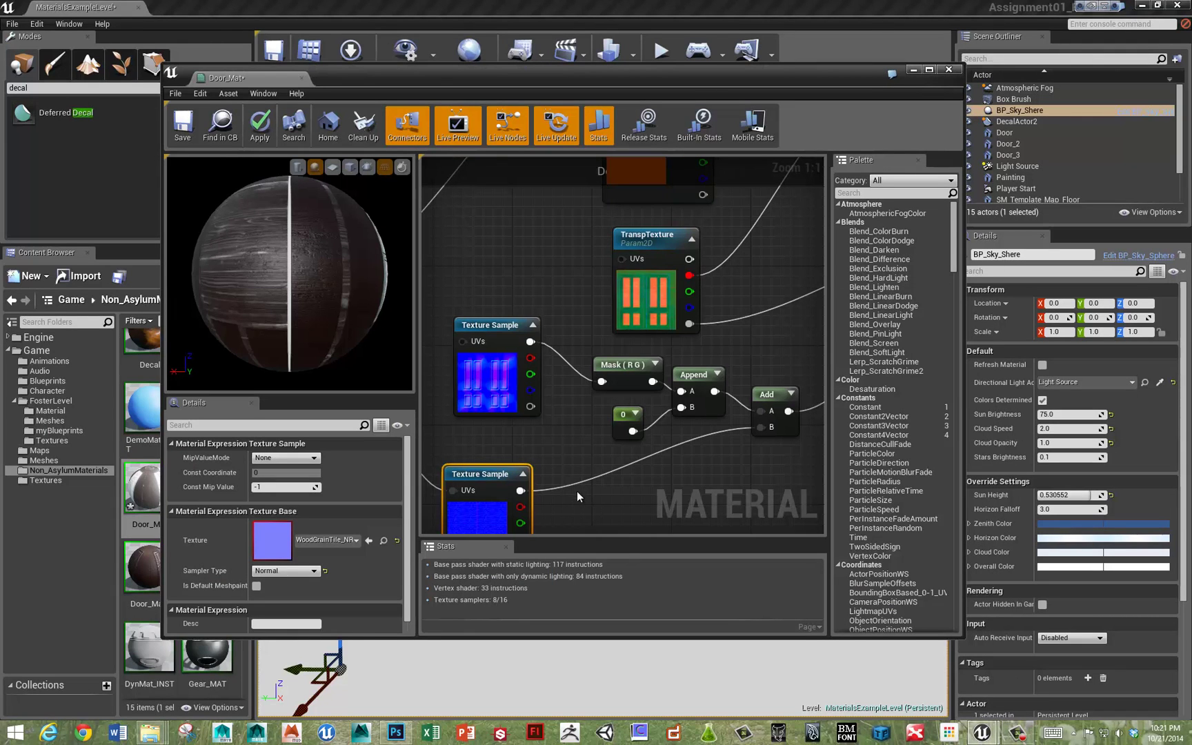
right_click_drag(560, 300, 728, 354)
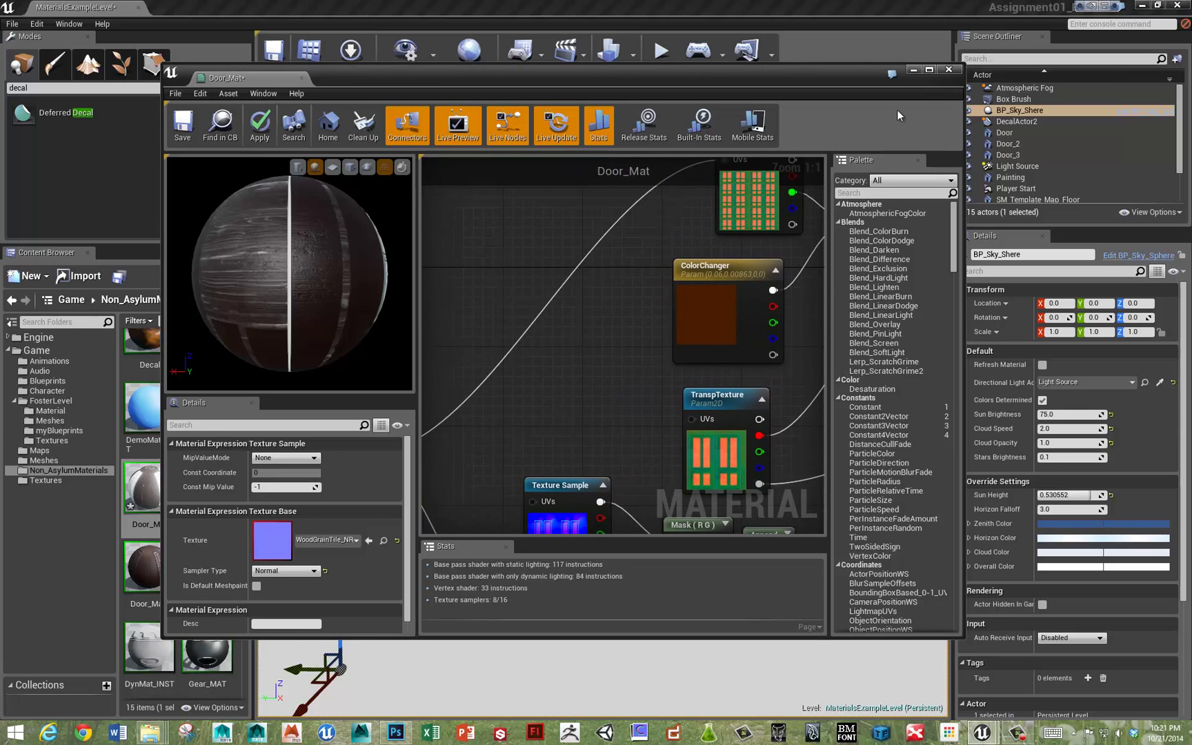
left_click(949, 70)
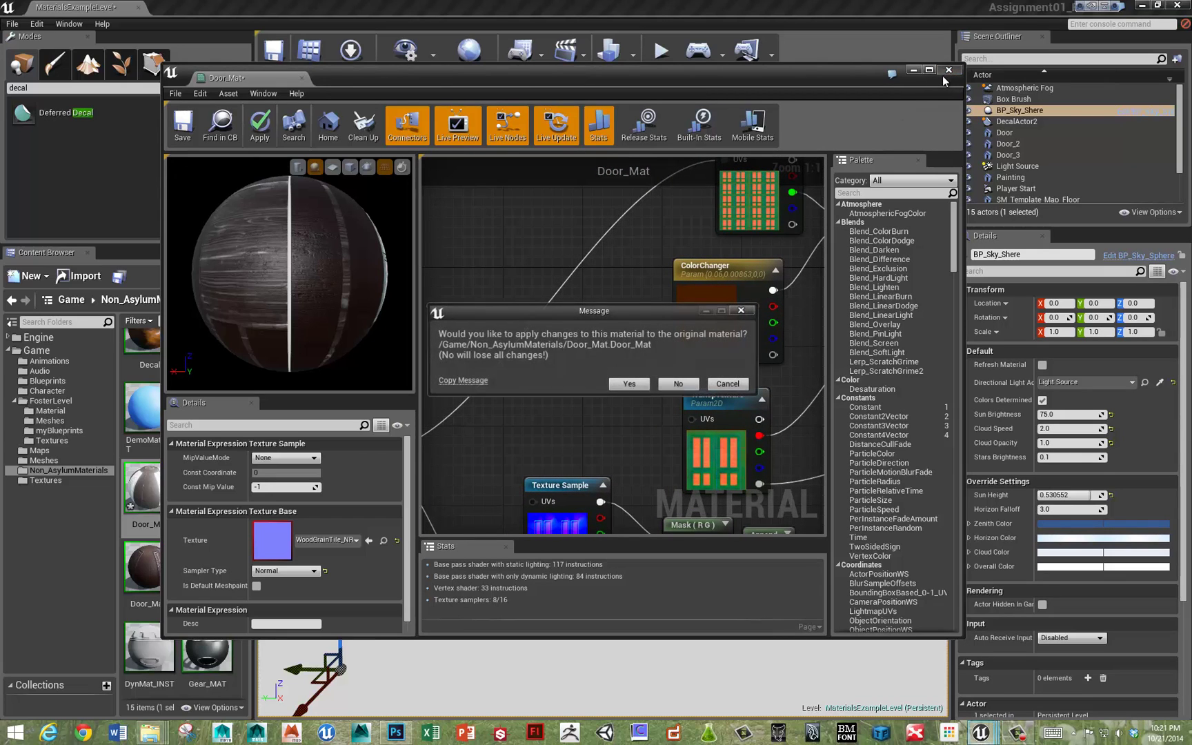
left_click(679, 384)
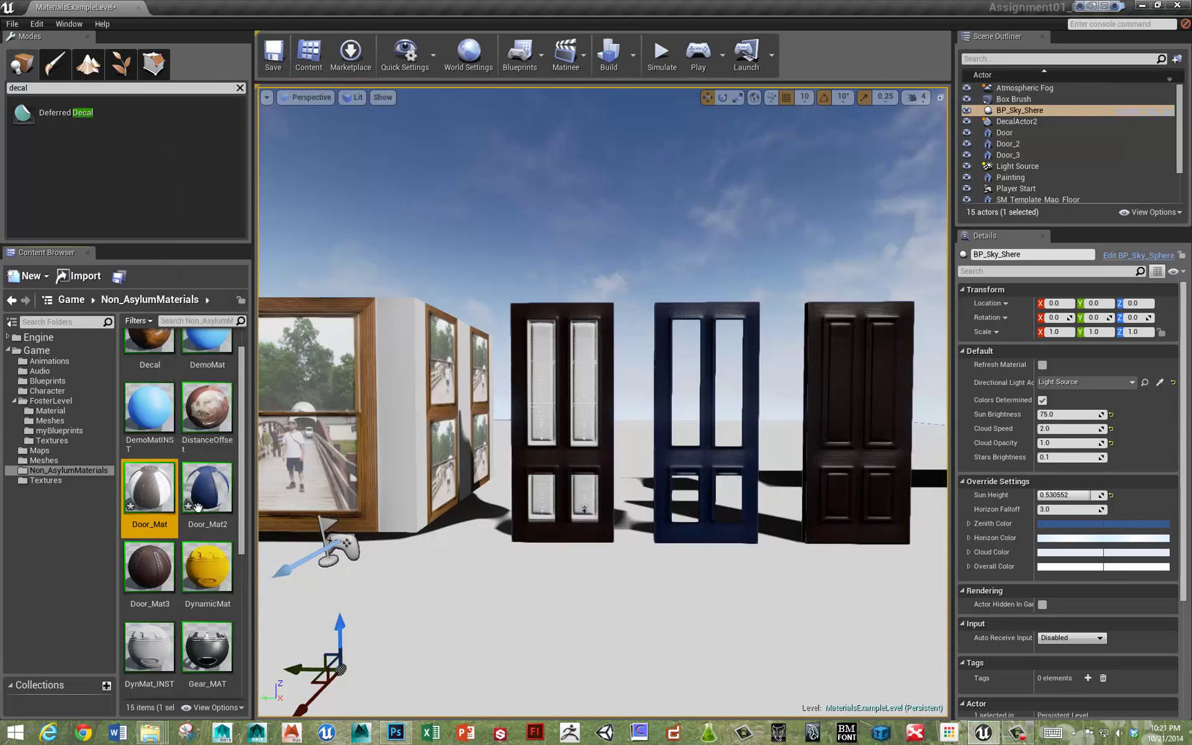
Create a new material named DoorRevisio in the Non_AsylumMaterials folder and open its graph.
scroll(202, 647, "down", 3)
right_click(216, 657)
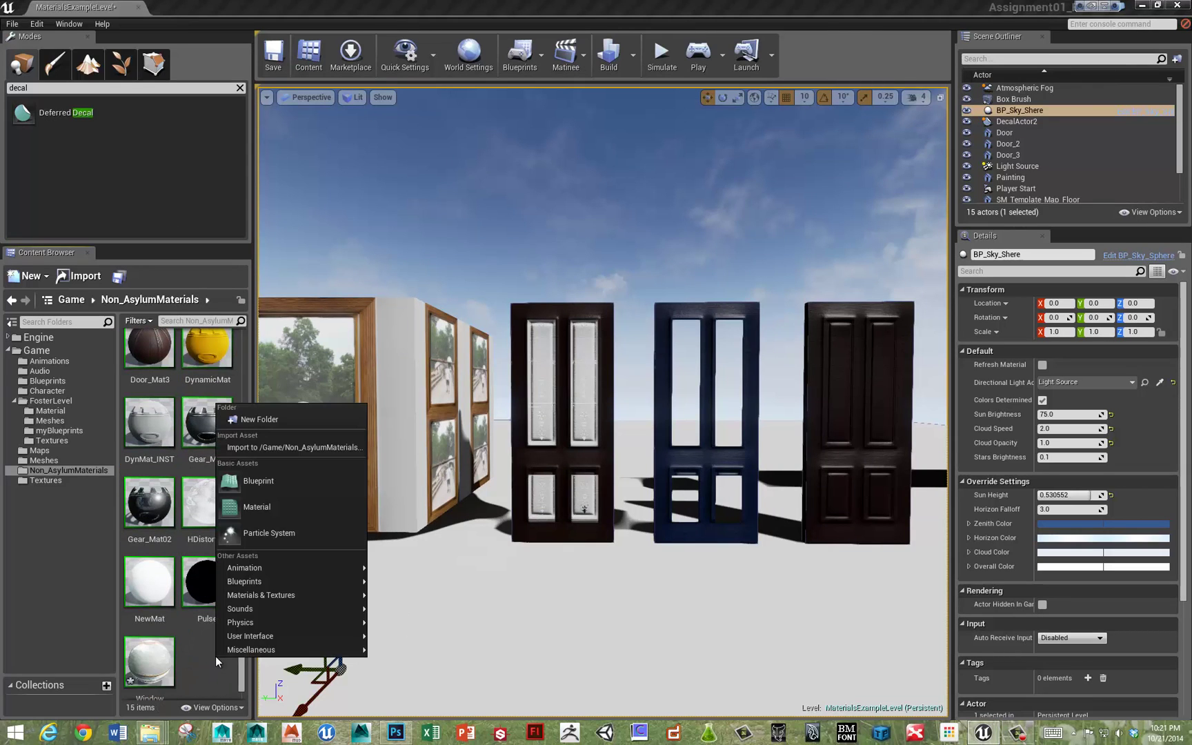
left_click(245, 509)
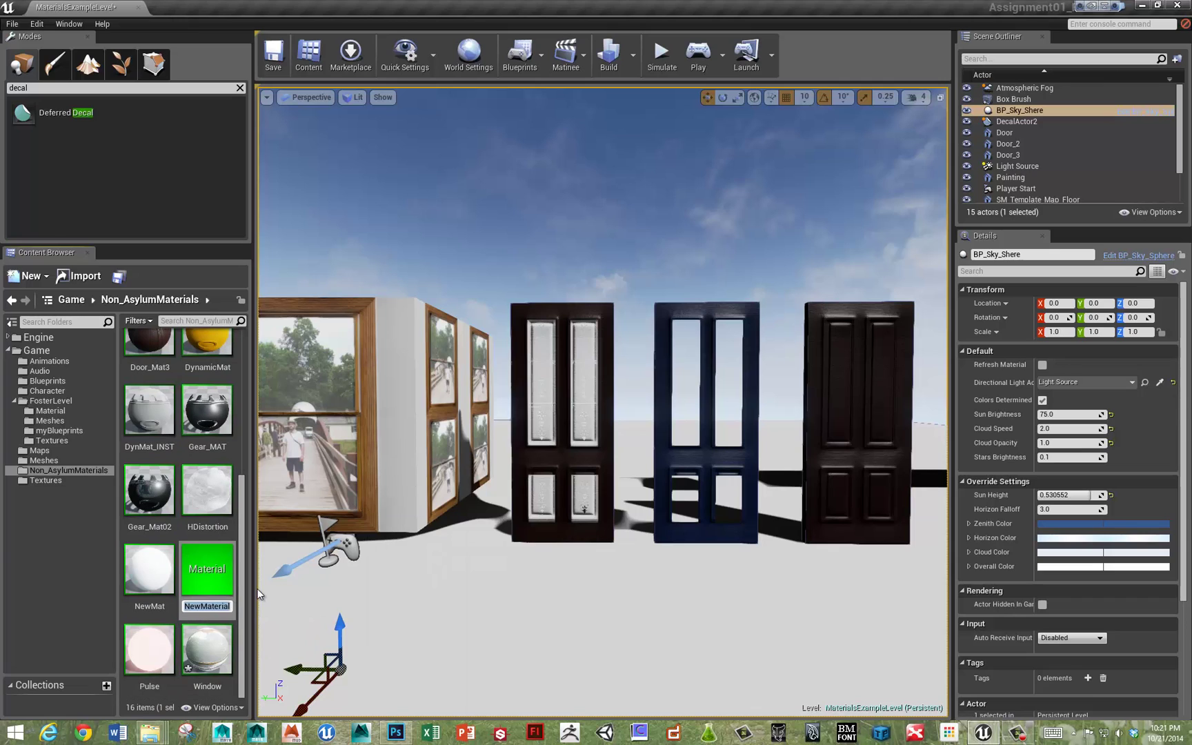
type("DoorRevisio")
key("Return")
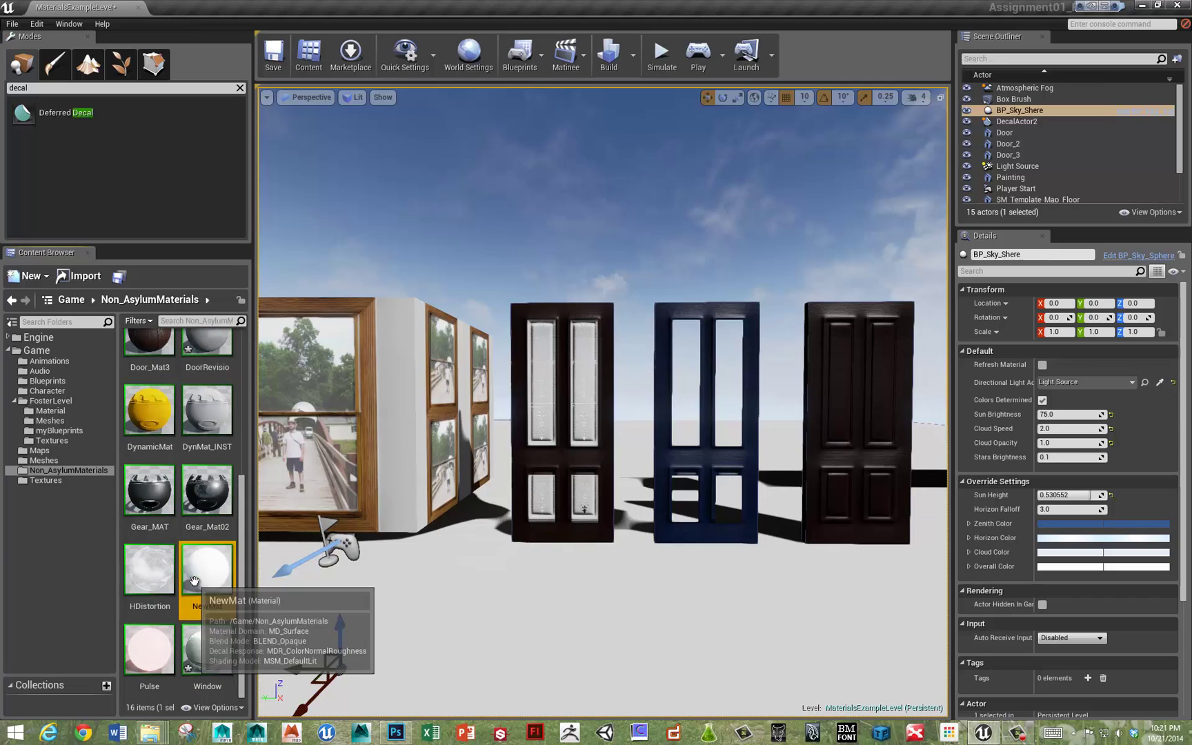
left_click(207, 570)
double_click(207, 354)
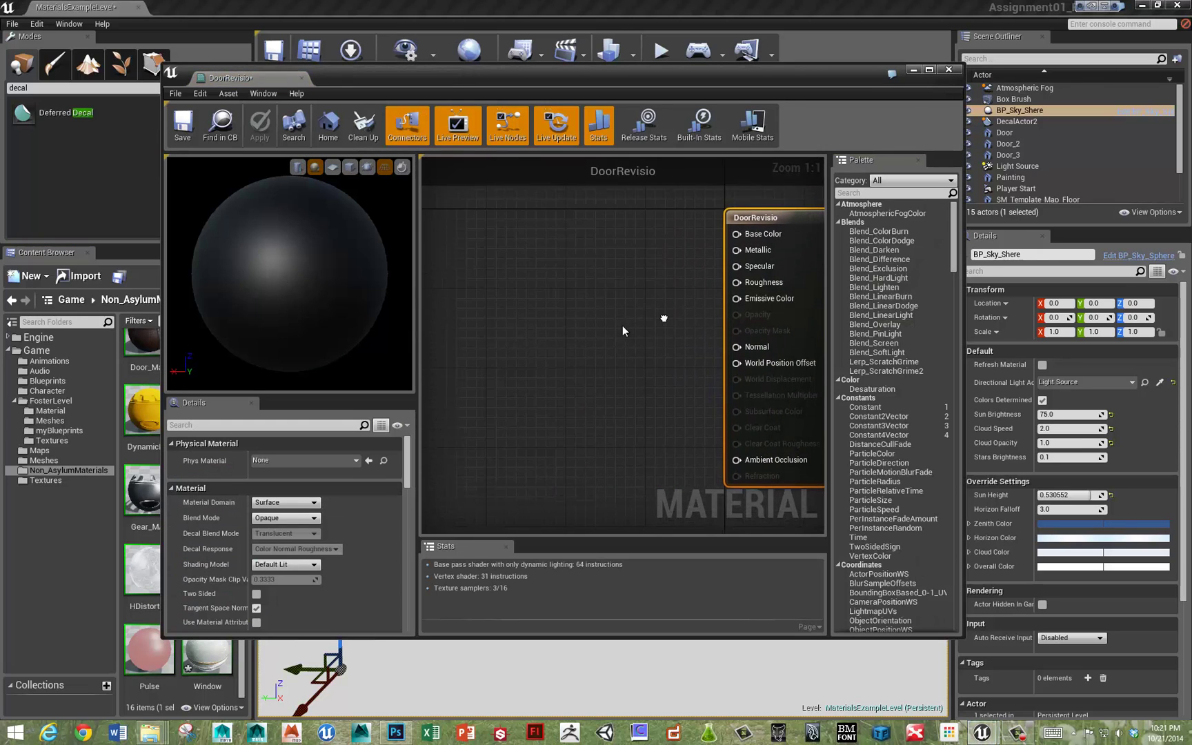
Add the NormalMapDoor_NRM and DoorRGB_UV textures from the Textures folder to the DoorRevisio graph as Texture Samples.
left_click(44, 482)
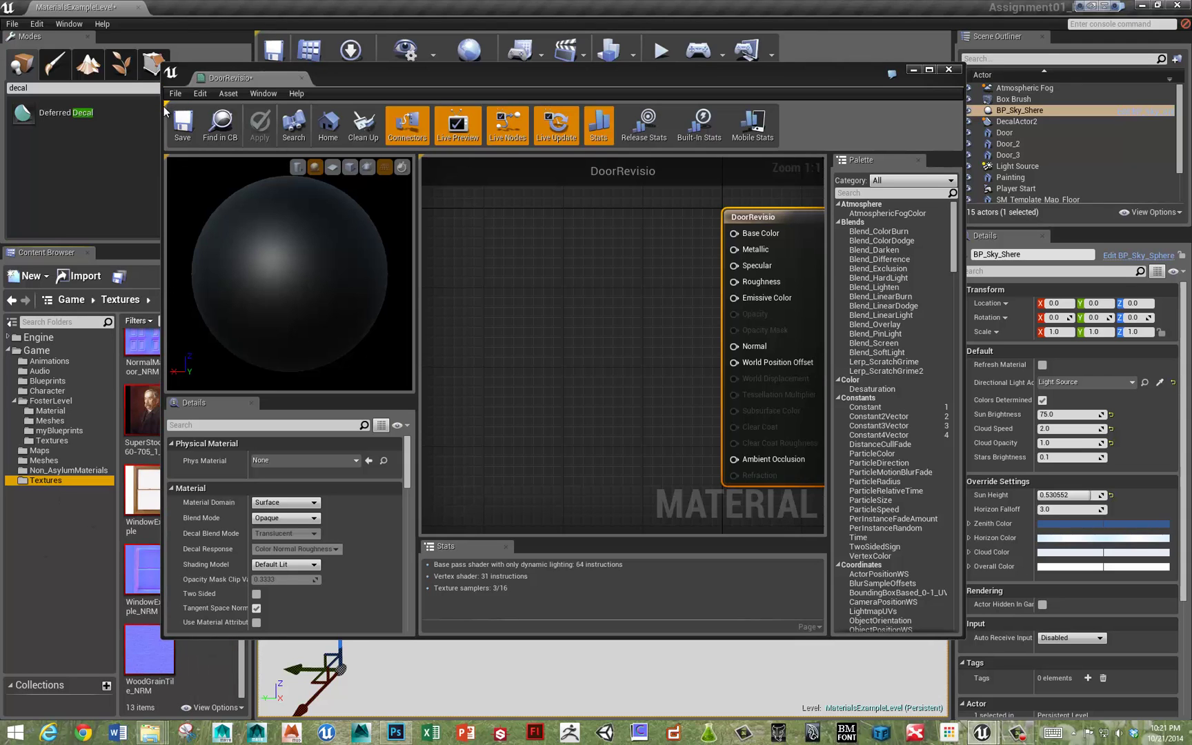
left_click_drag(160, 110, 280, 110)
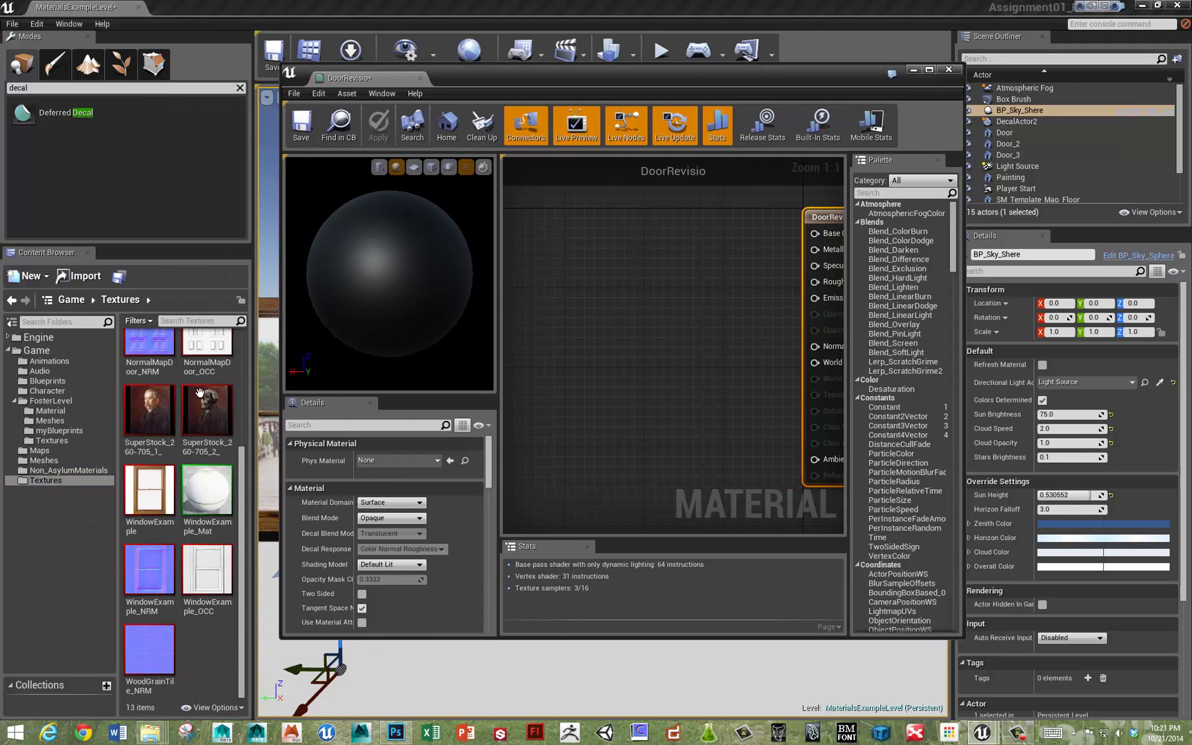
left_click(161, 352)
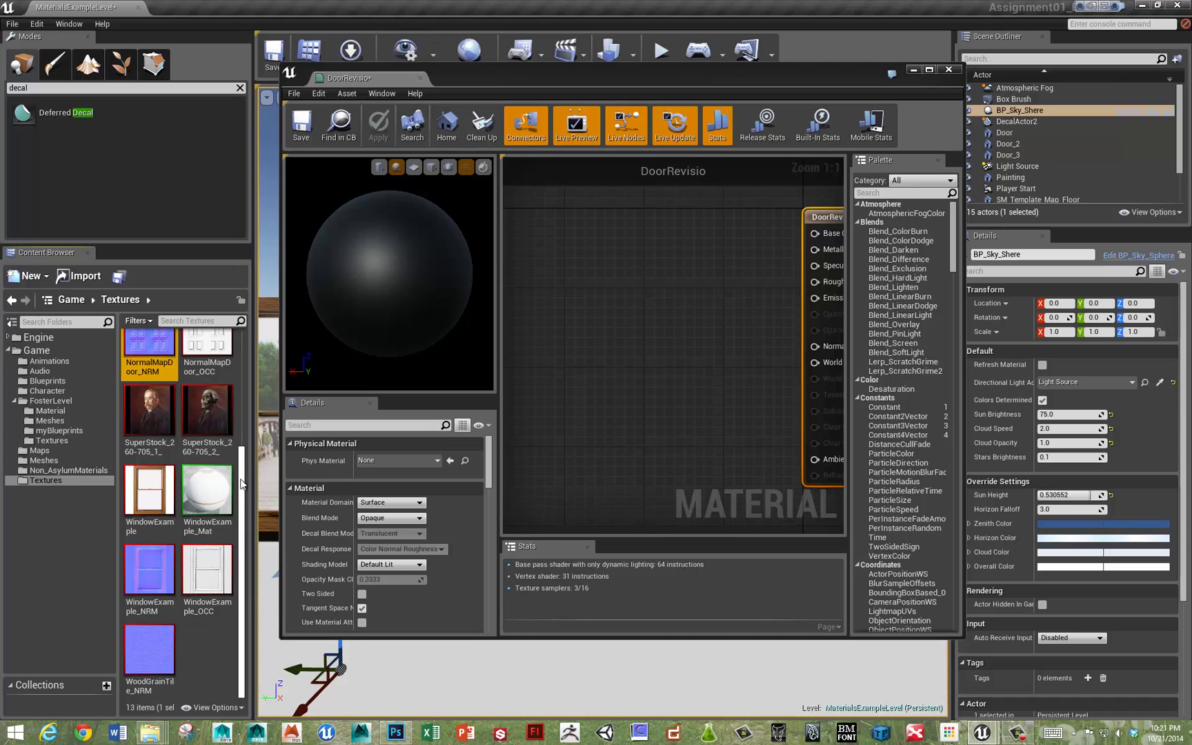
left_click_drag(244, 518, 248, 386)
left_click(217, 444, "ctrl")
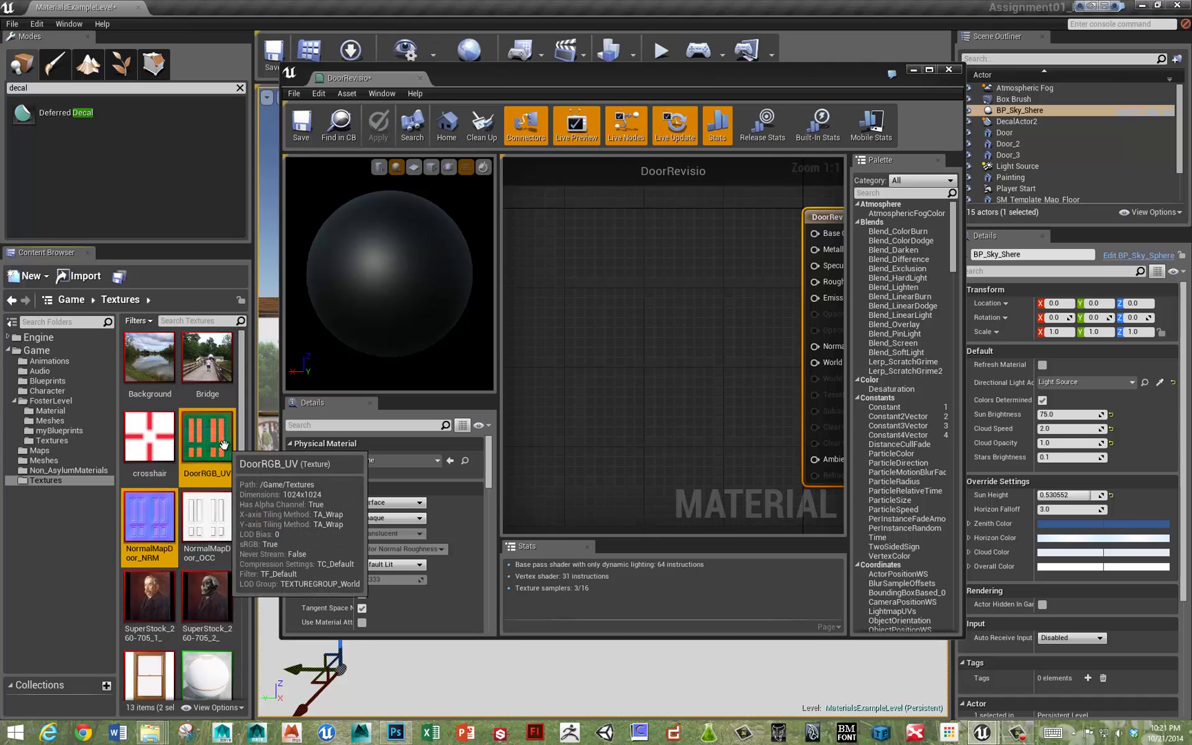
mouse_move(679, 306)
left_mouse_down()
mouse_move(686, 319)
mouse_move(661, 295)
left_mouse_up()
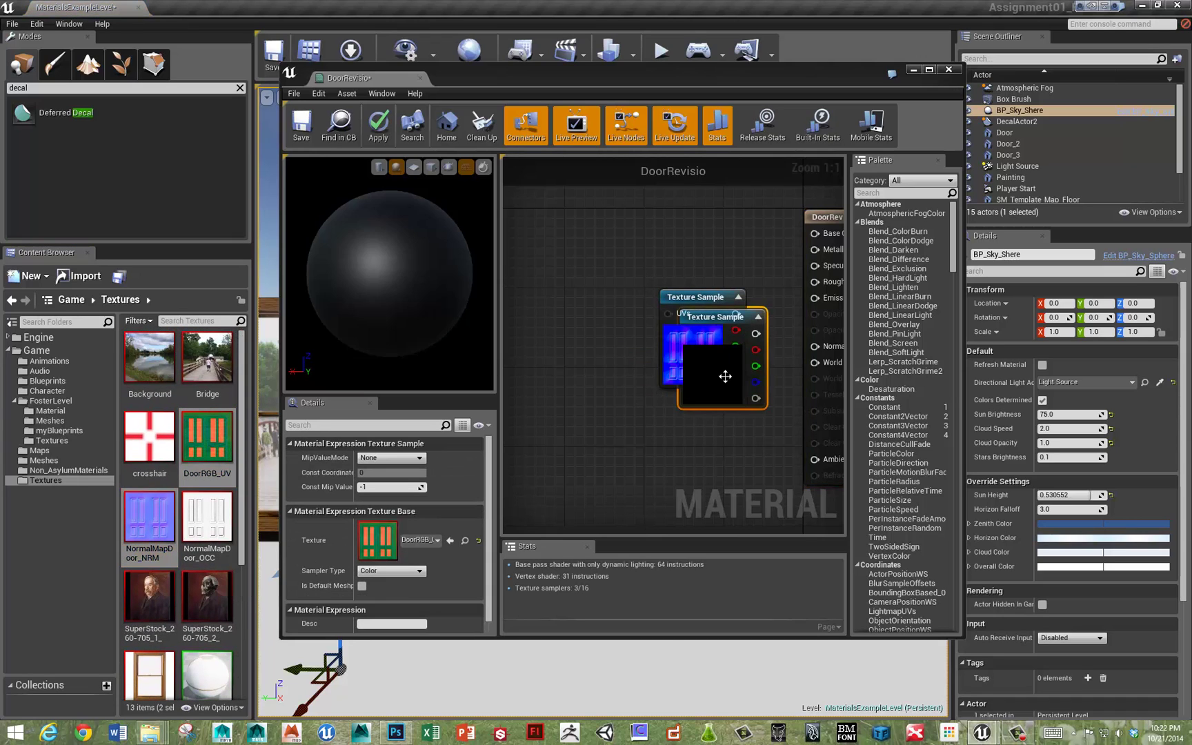
Add the WoodGrainTile_NRM texture to the graph and spread the three Texture Samples into a vertical stack.
left_click_drag(719, 379, 673, 372)
left_click_drag(242, 463, 239, 579)
left_click_drag(150, 656, 609, 511)
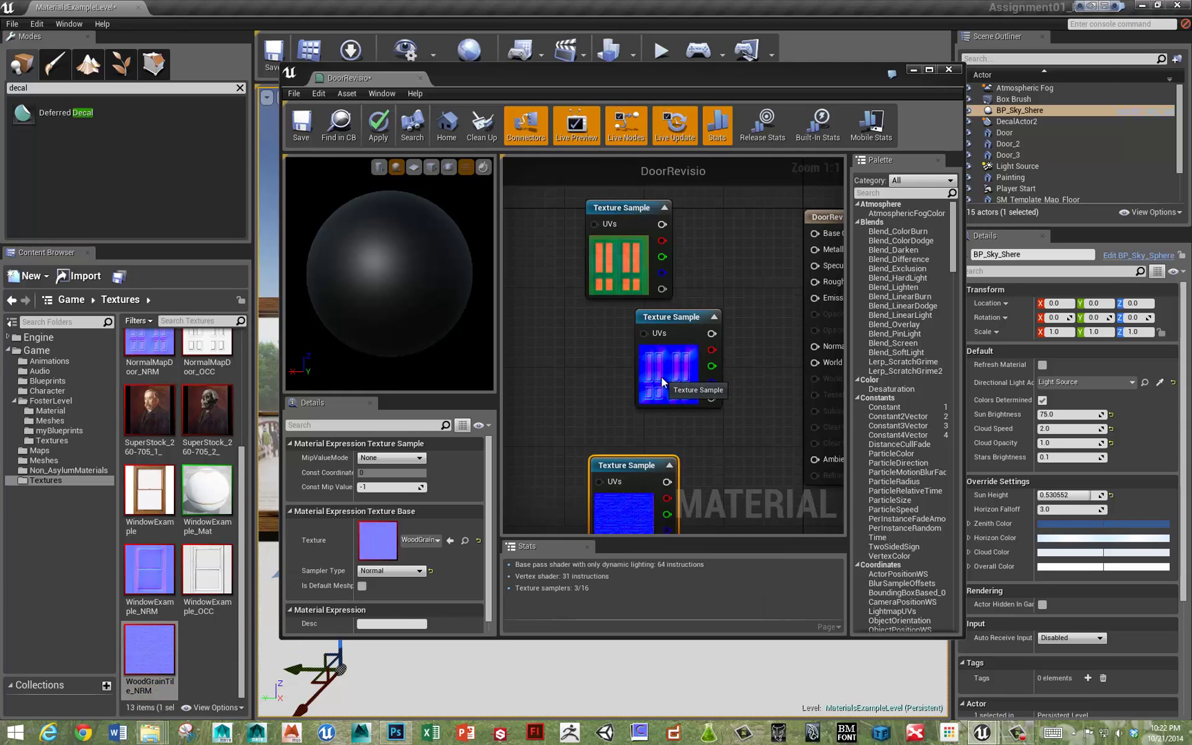
left_click_drag(661, 375, 604, 392)
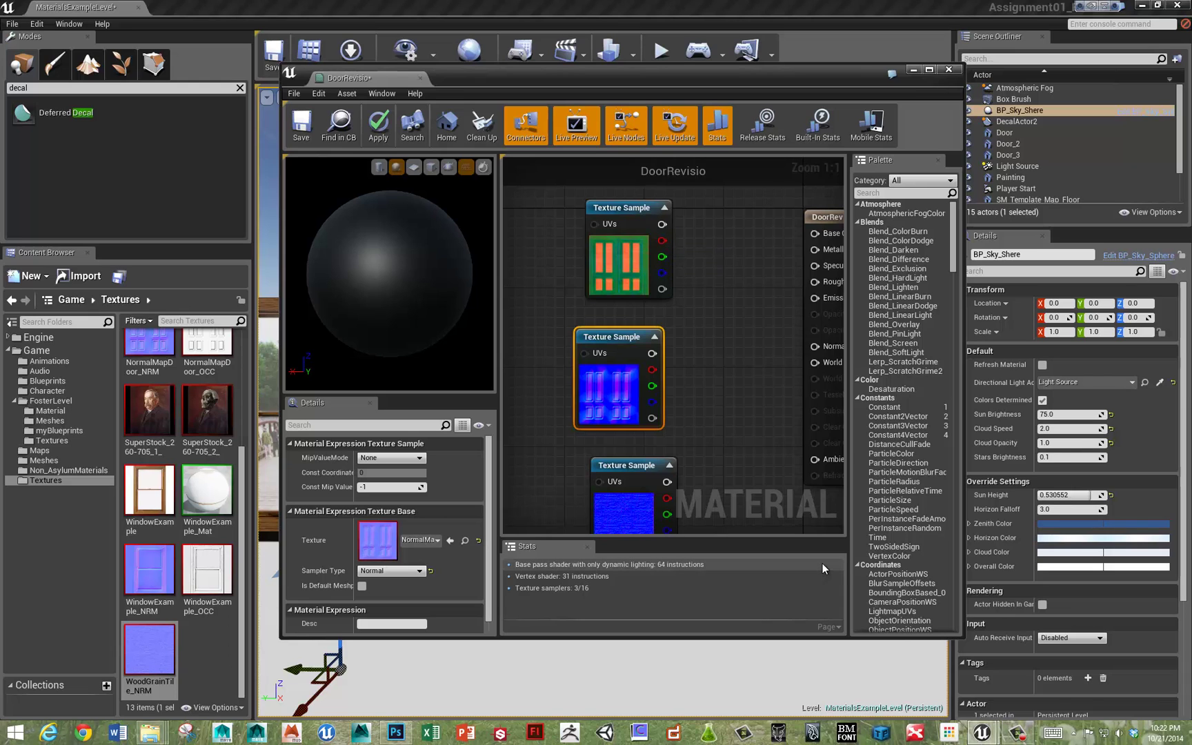
Switch to Photoshop and show only the green channel of DoorRGB_UV.tga.
key("alt+Tab")
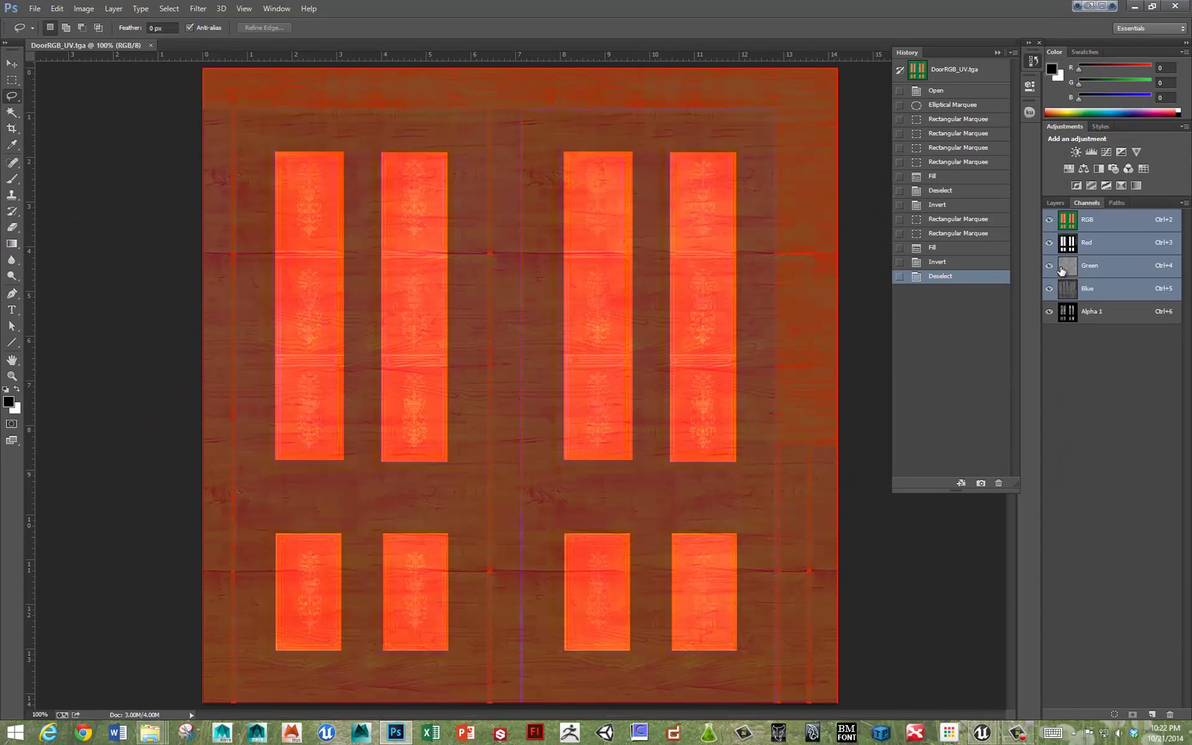
left_click(1069, 269)
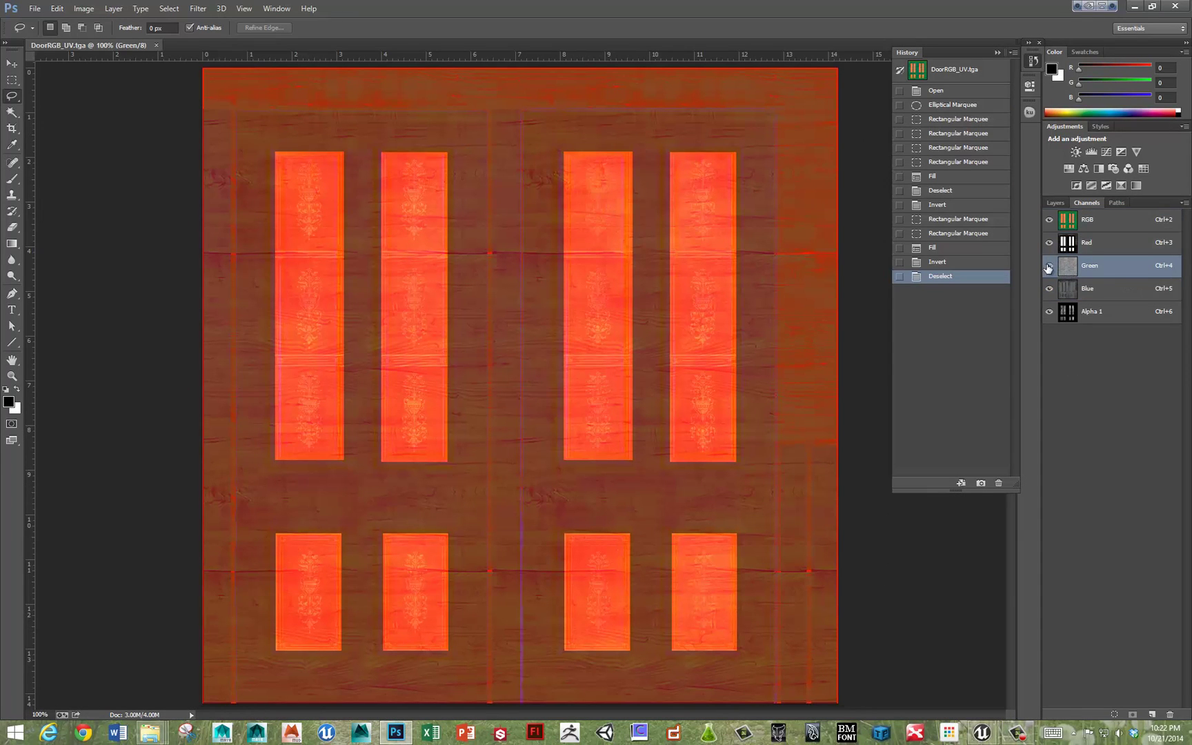
left_click(1050, 265)
left_click(1049, 265)
left_click(1049, 242)
left_click(1049, 288)
left_click(1049, 311)
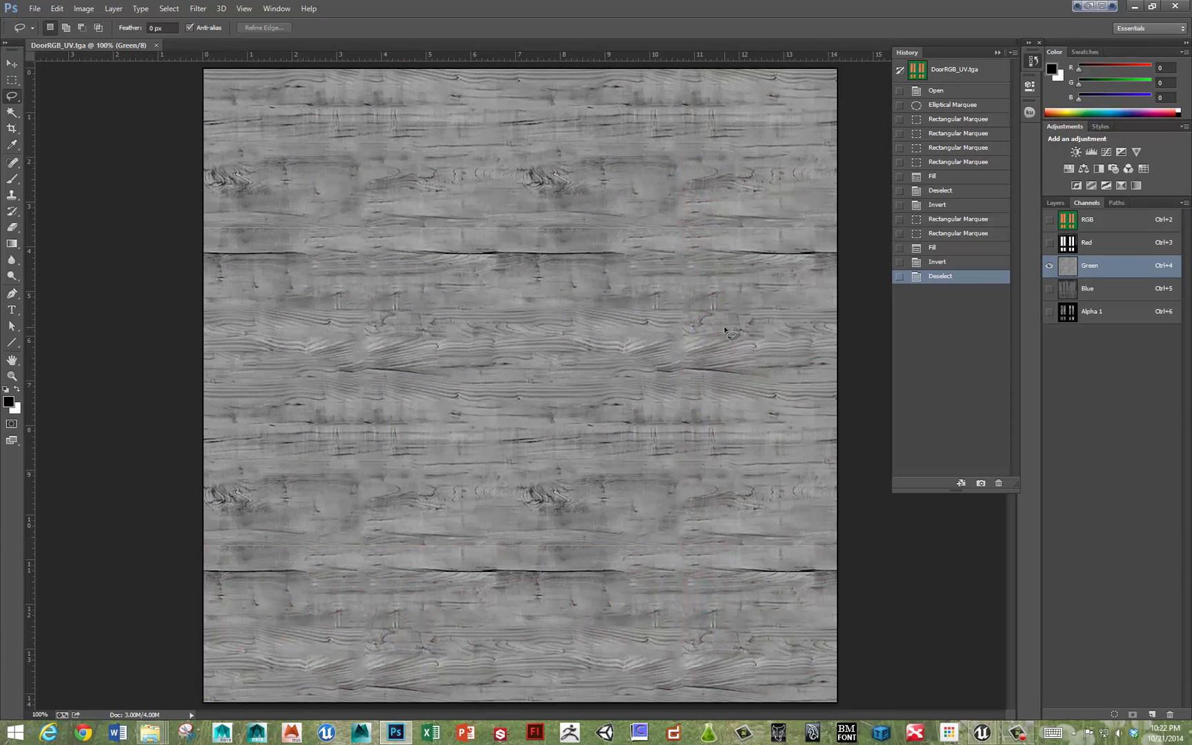
Switch back to Unreal Editor and connect the DoorRGB_UV sample's green output to Base Color.
key("alt+Tab")
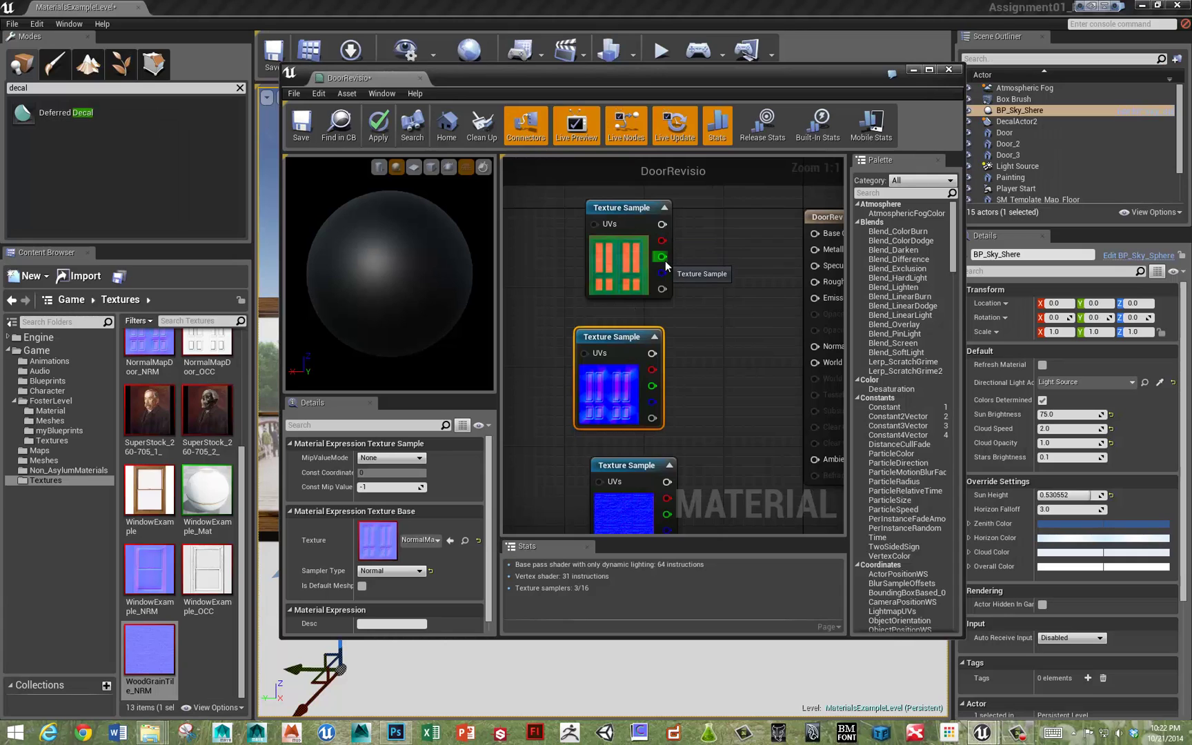
left_click_drag(661, 256, 815, 233)
left_click_drag(624, 217, 574, 217)
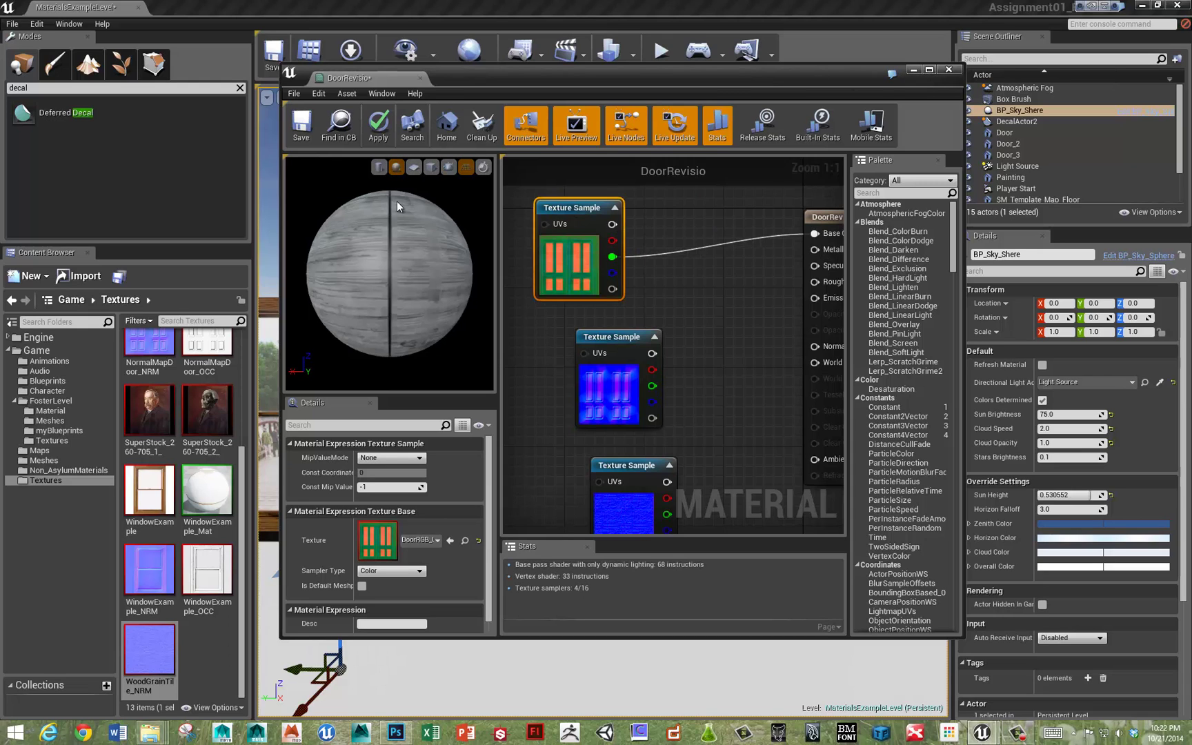
Maximize the material editor and preview the material on a plane, turned to an angled view.
left_click(929, 69)
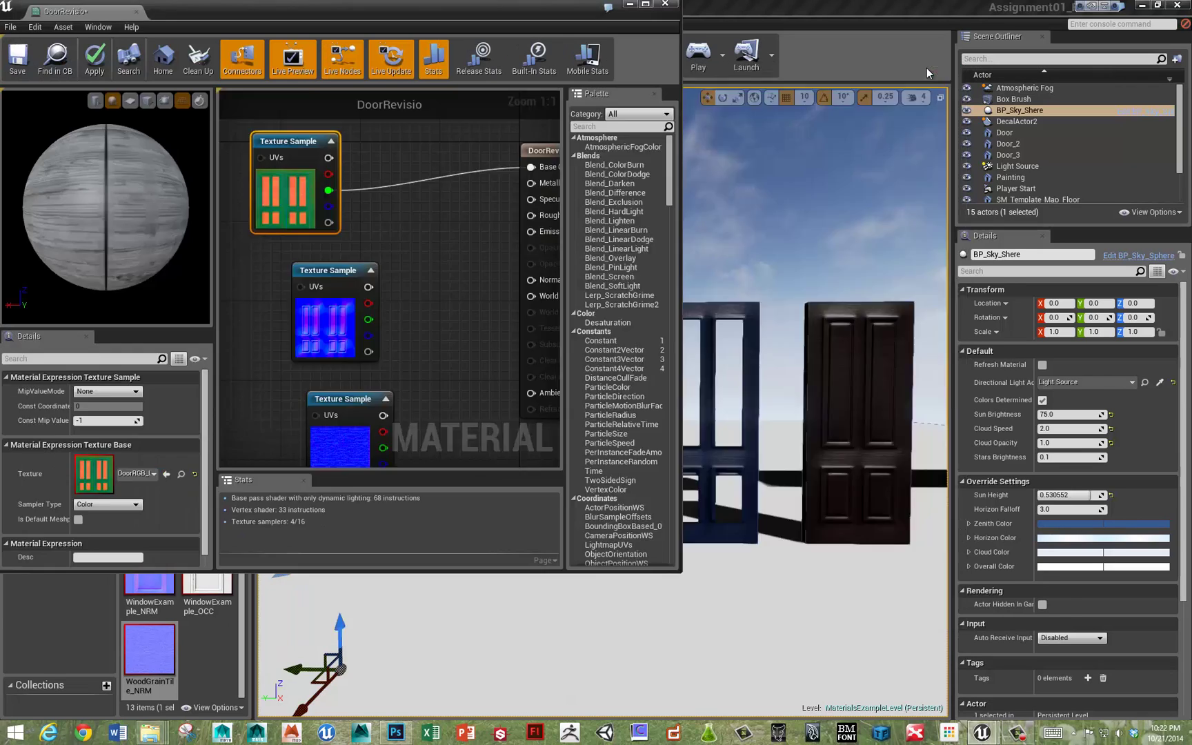
left_click(296, 97)
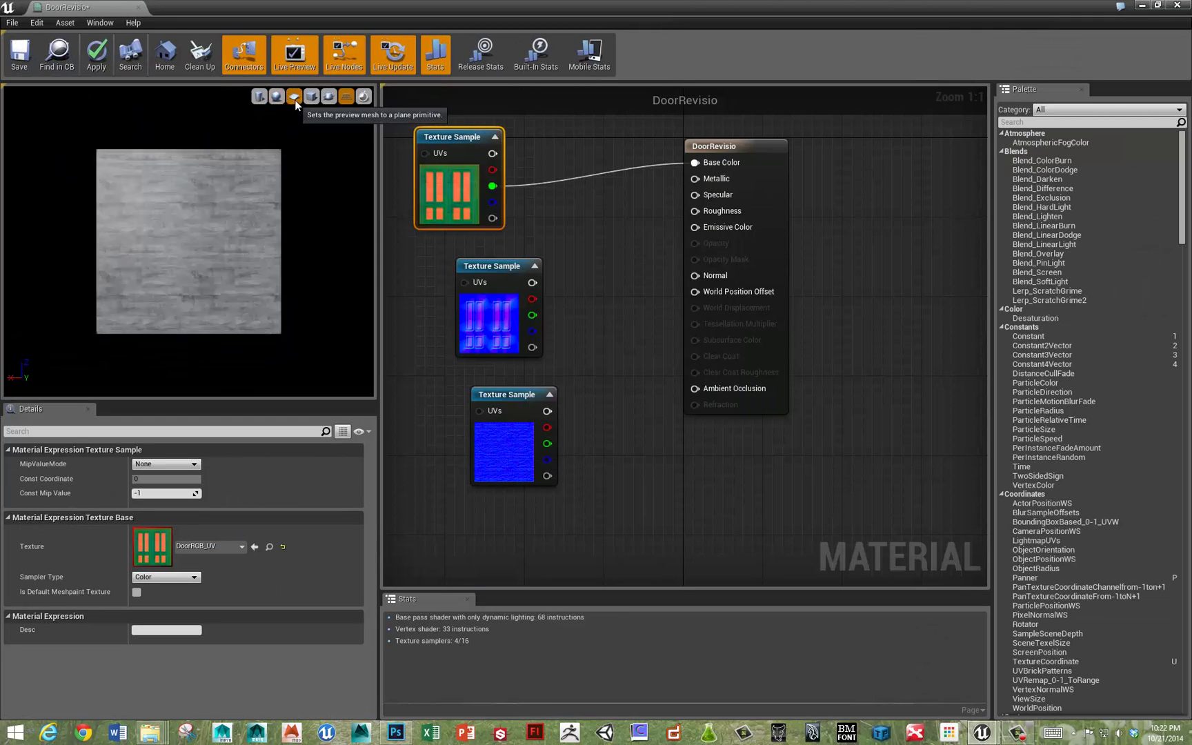
left_click_drag(241, 281, 261, 283)
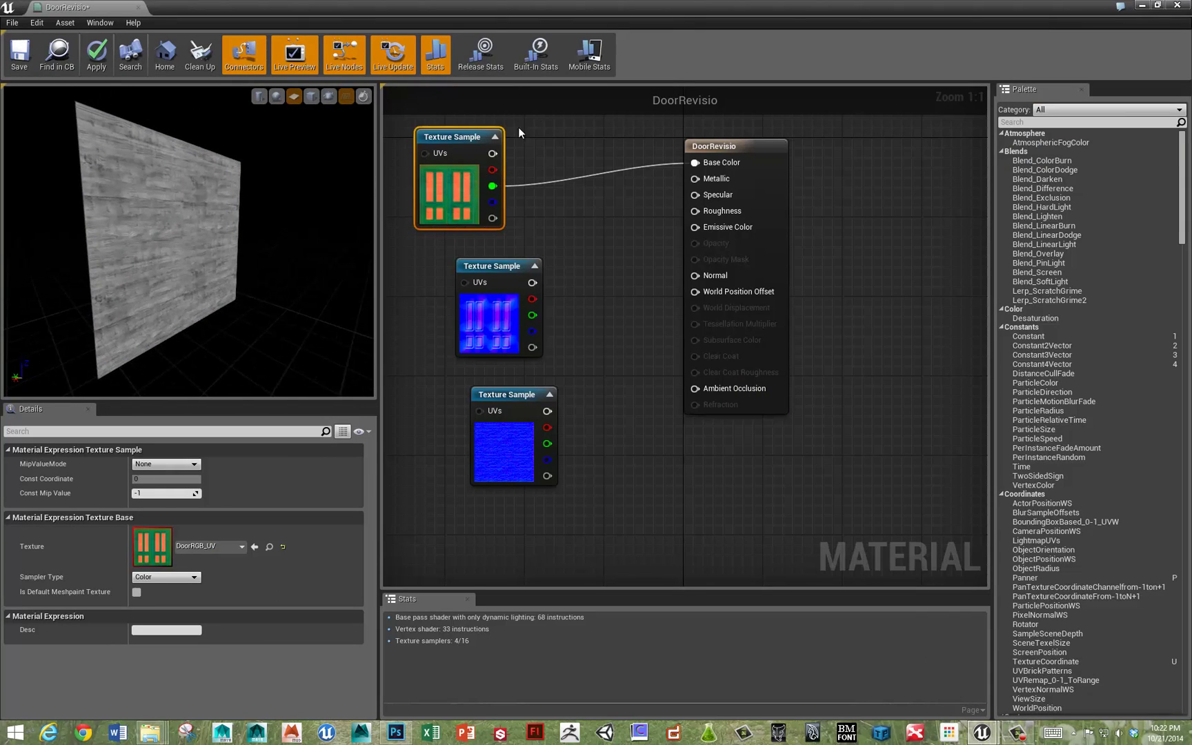
Move the DoorRGB_UV sample farther from the material node and shift both normal-map samples down together.
left_click_drag(459, 139, 420, 140)
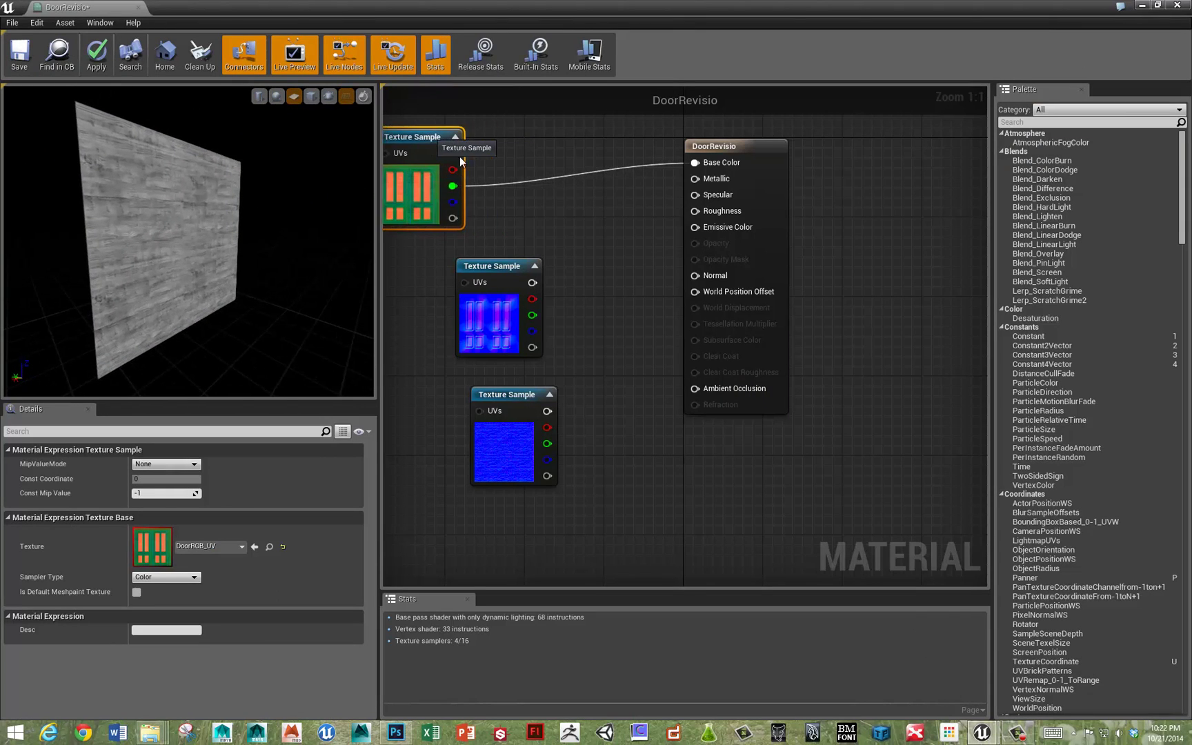
left_click(521, 268)
left_click(530, 394, "shift")
left_click_drag(502, 266, 450, 316)
right_click_drag(457, 300, 660, 289)
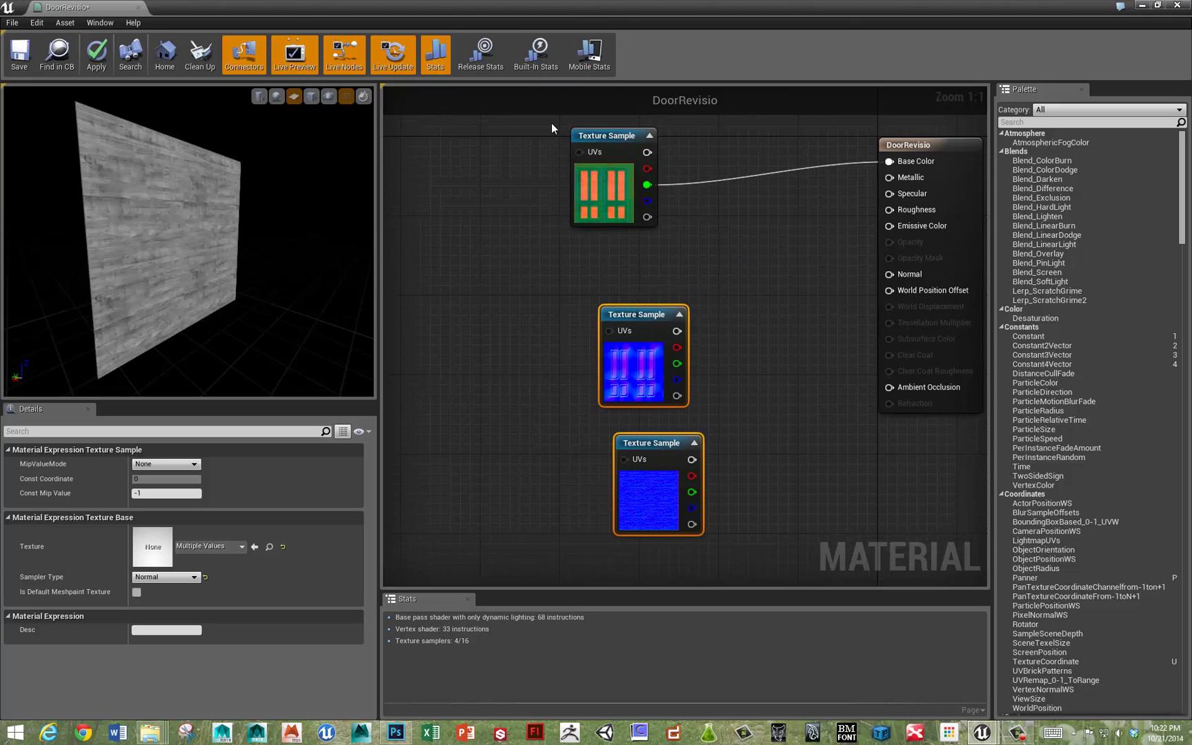
Delete all three Texture Samples from the DoorRevisio graph.
left_click_drag(529, 147, 712, 505)
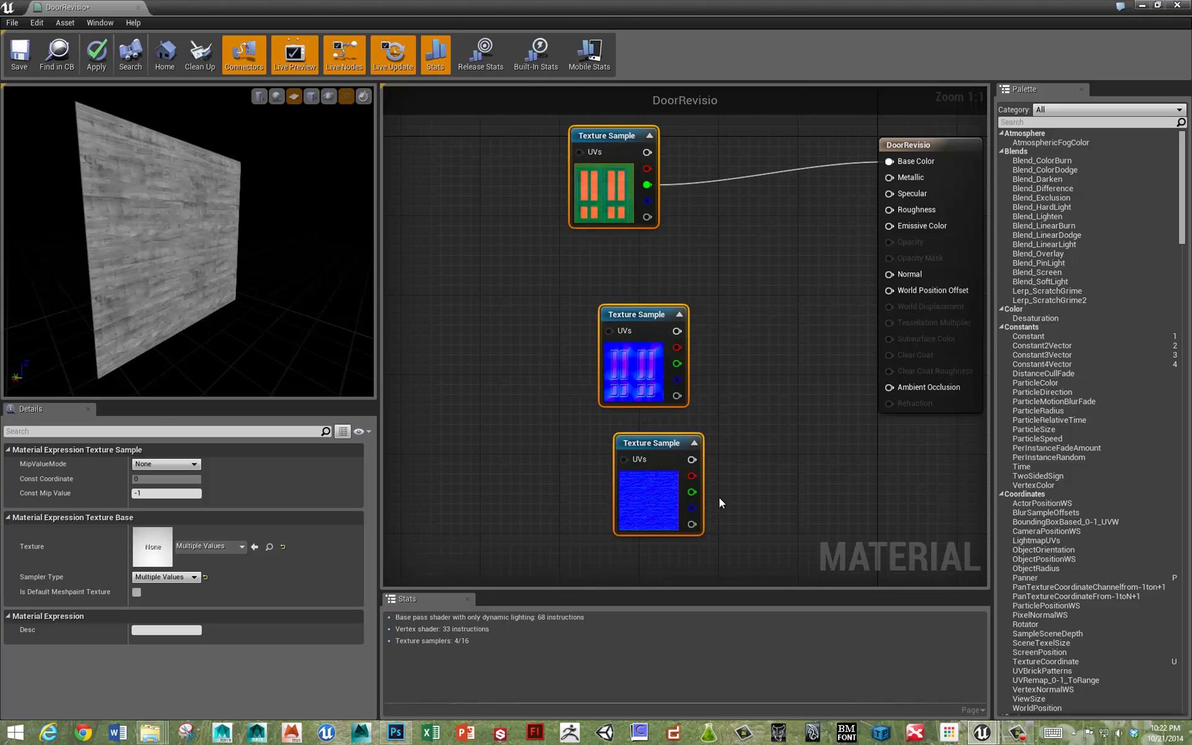
key("Delete")
Restore the material editor to a smaller window and add a TextureSampleParameter2D named ColorTex to the DoorRevisio graph.
left_click_drag(488, 21, 656, 63)
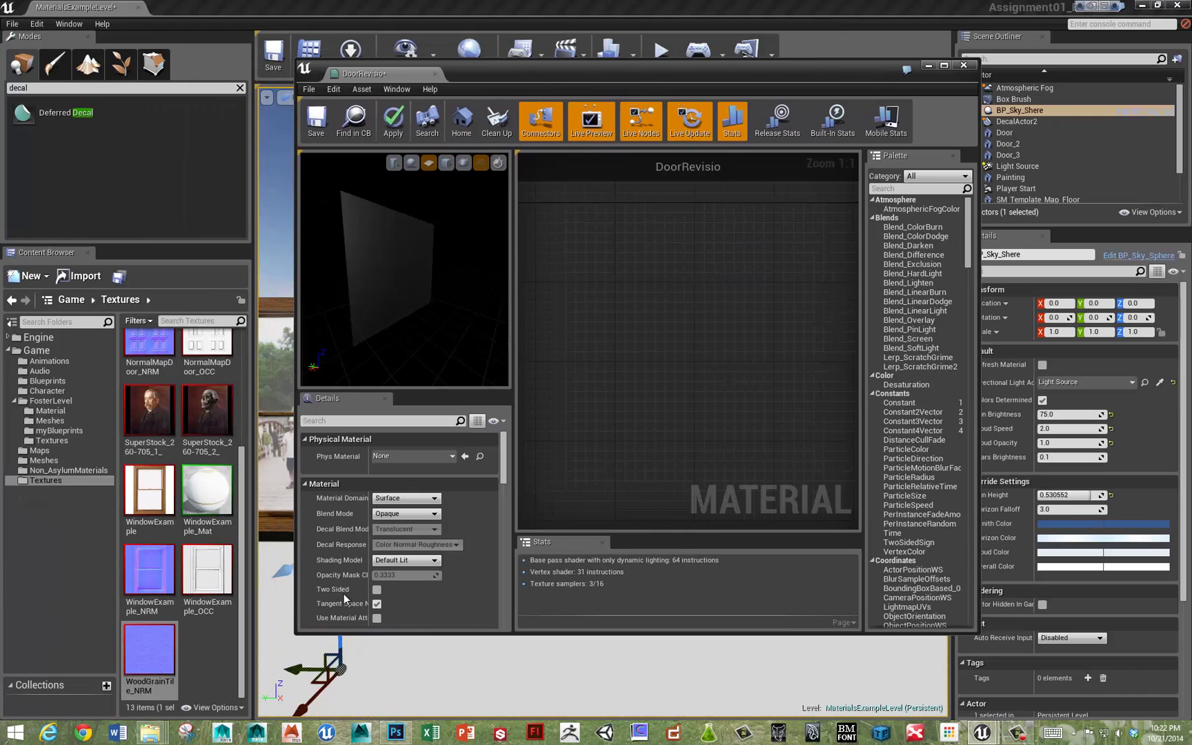
right_click(591, 258)
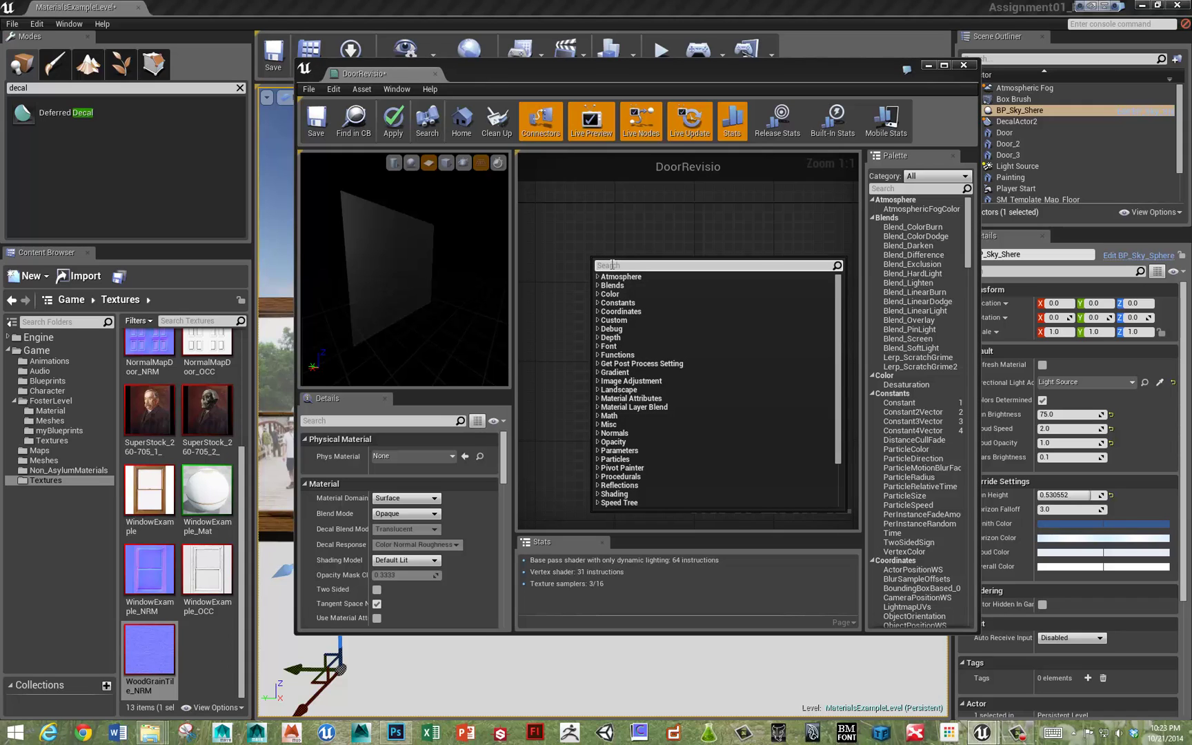
type("para")
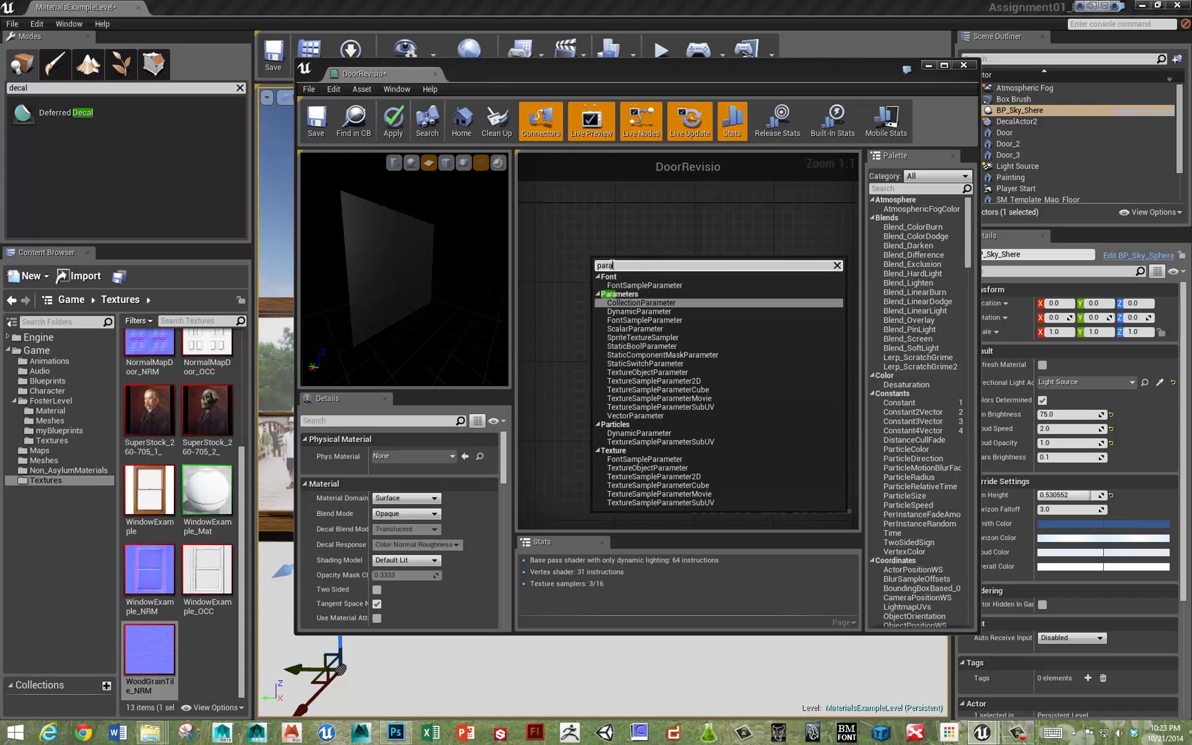
left_click(683, 382)
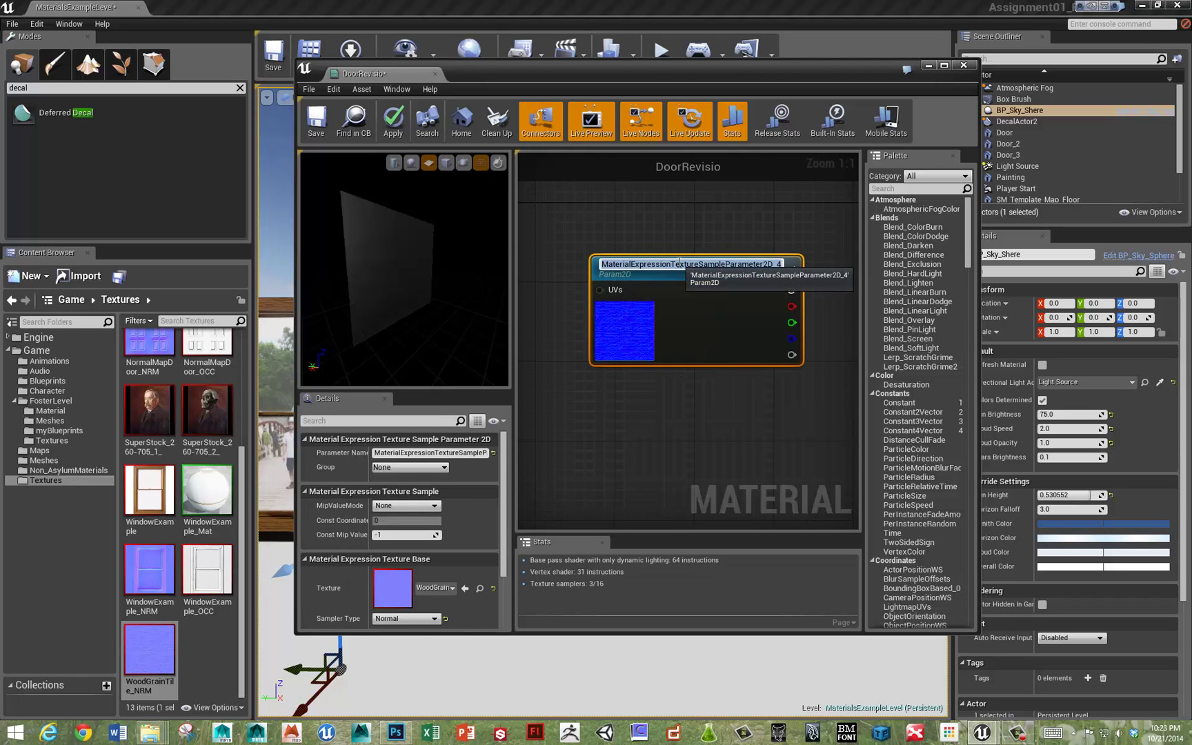
type("DoorCol")
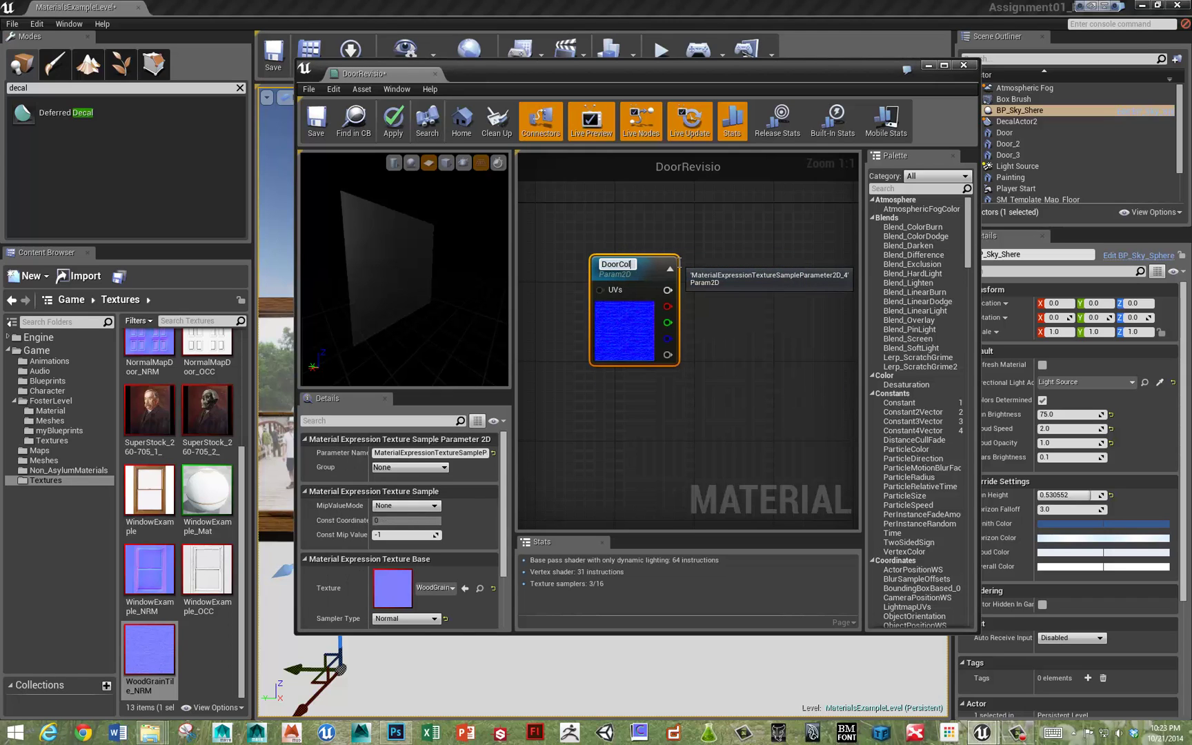
type("o")
key("ctrl+a")
type("C")
key("Return")
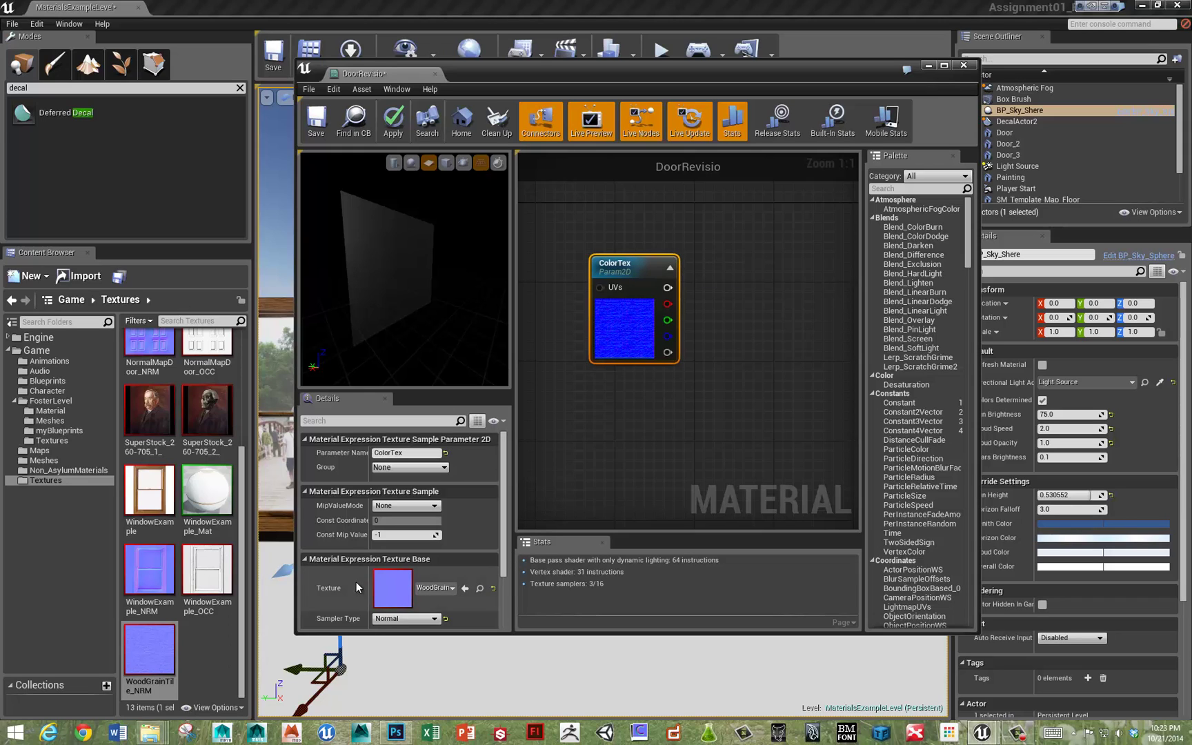
Assign the DoorRGB_UV texture to ColorTex and move the node higher in the graph.
left_click_drag(241, 486, 240, 368)
left_click_drag(207, 435, 383, 580)
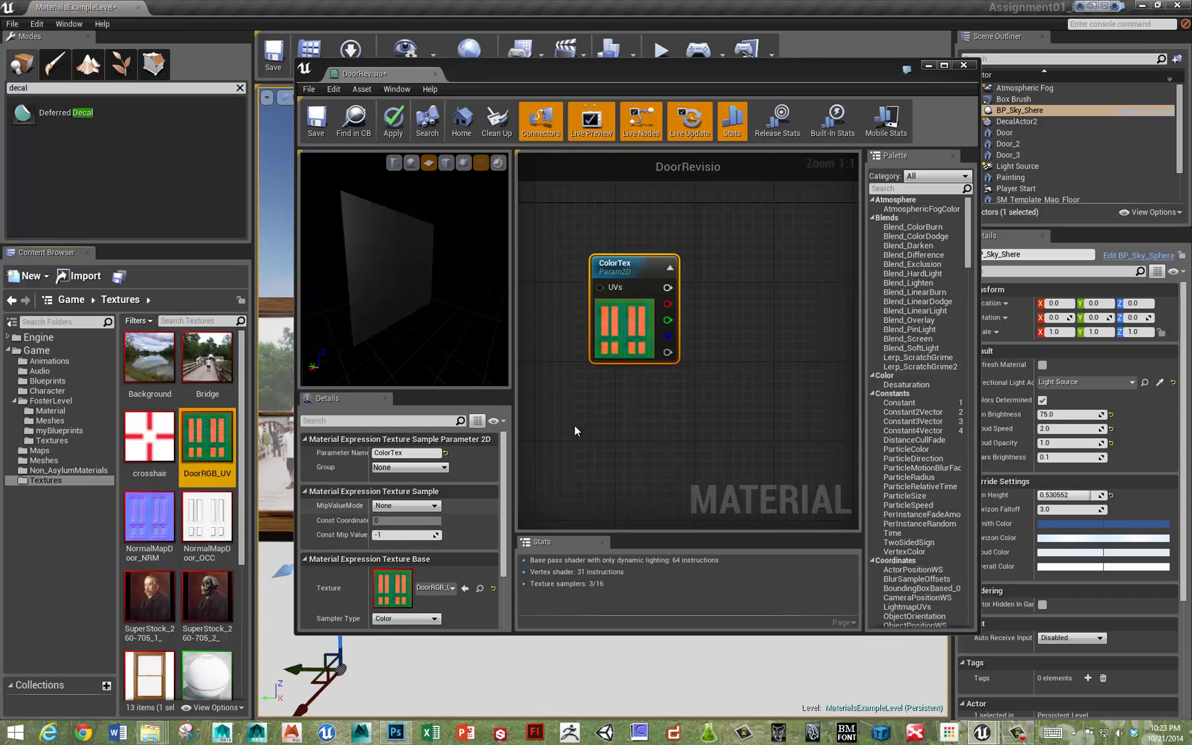
left_click_drag(624, 271, 639, 218)
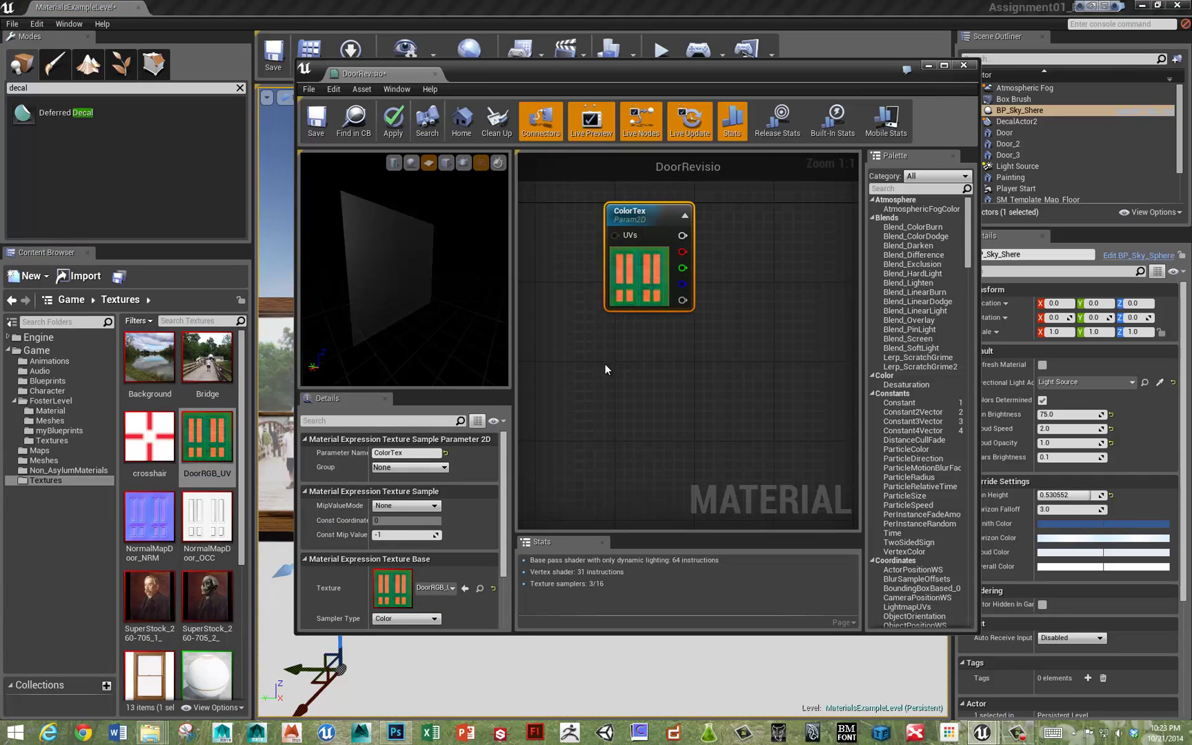
Duplicate ColorTex, place the copy below the original and name it NormalGross.
key("ctrl+w")
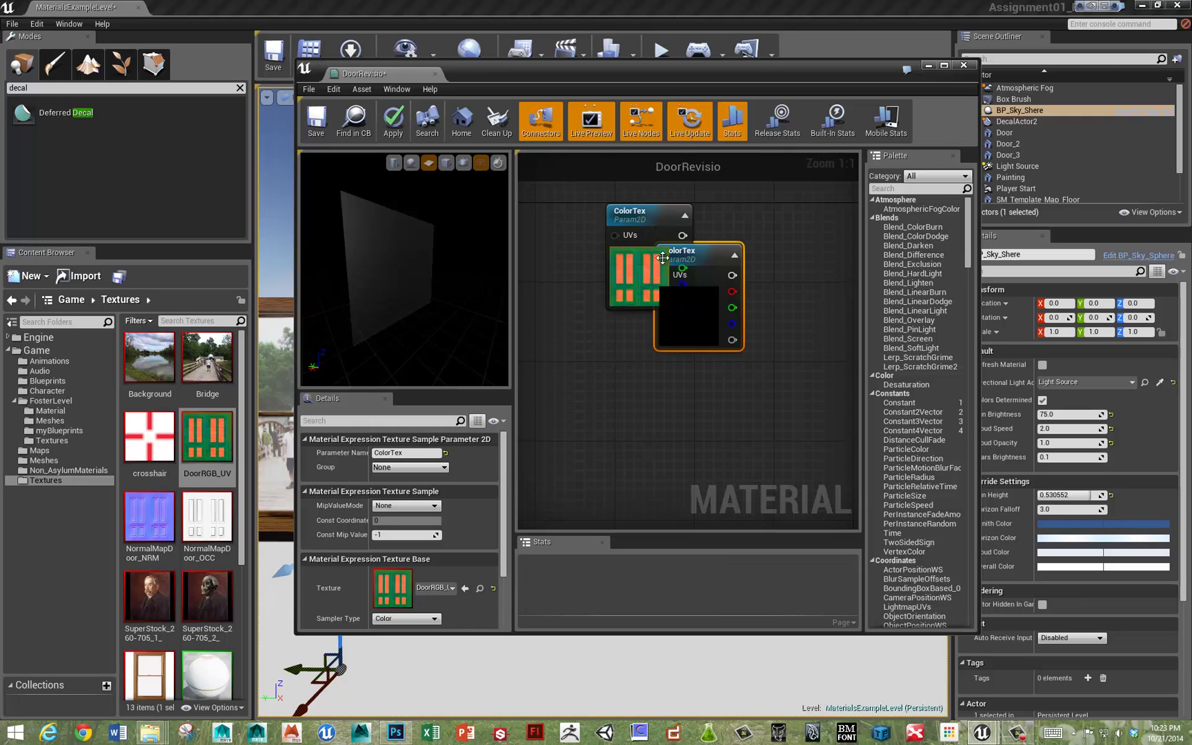
left_click_drag(701, 251, 671, 351)
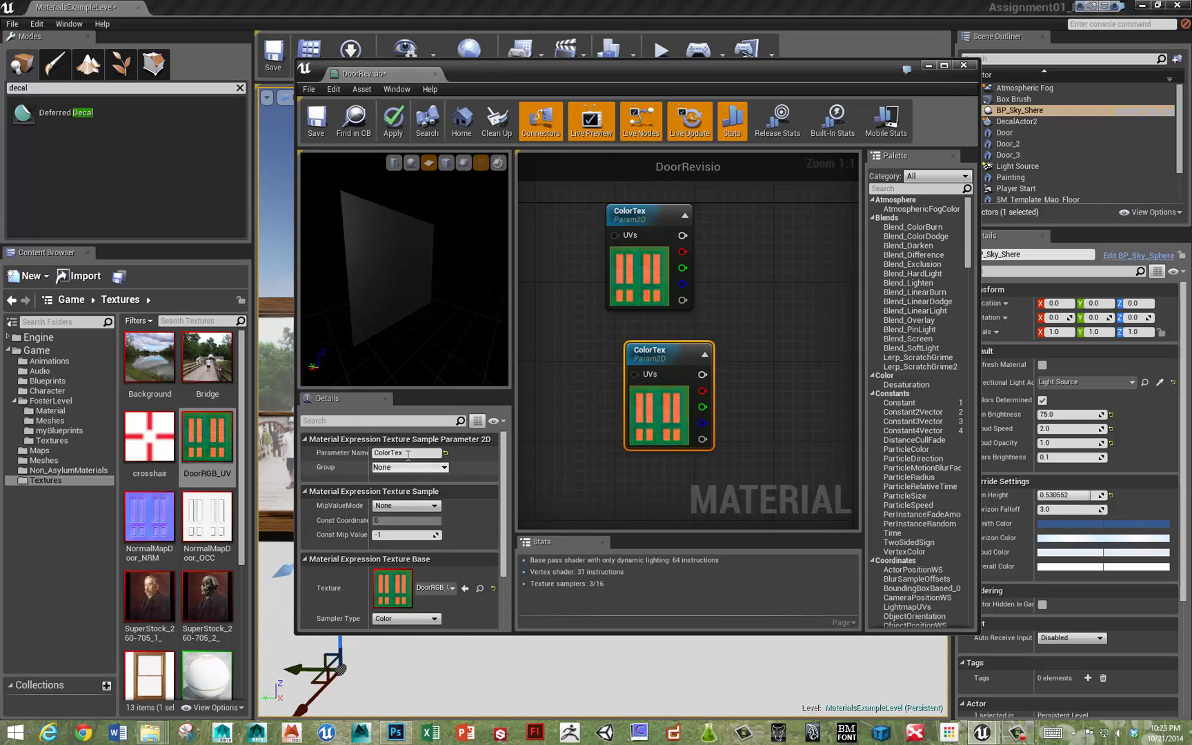
left_click(374, 455)
type("NormalGross")
key("Return")
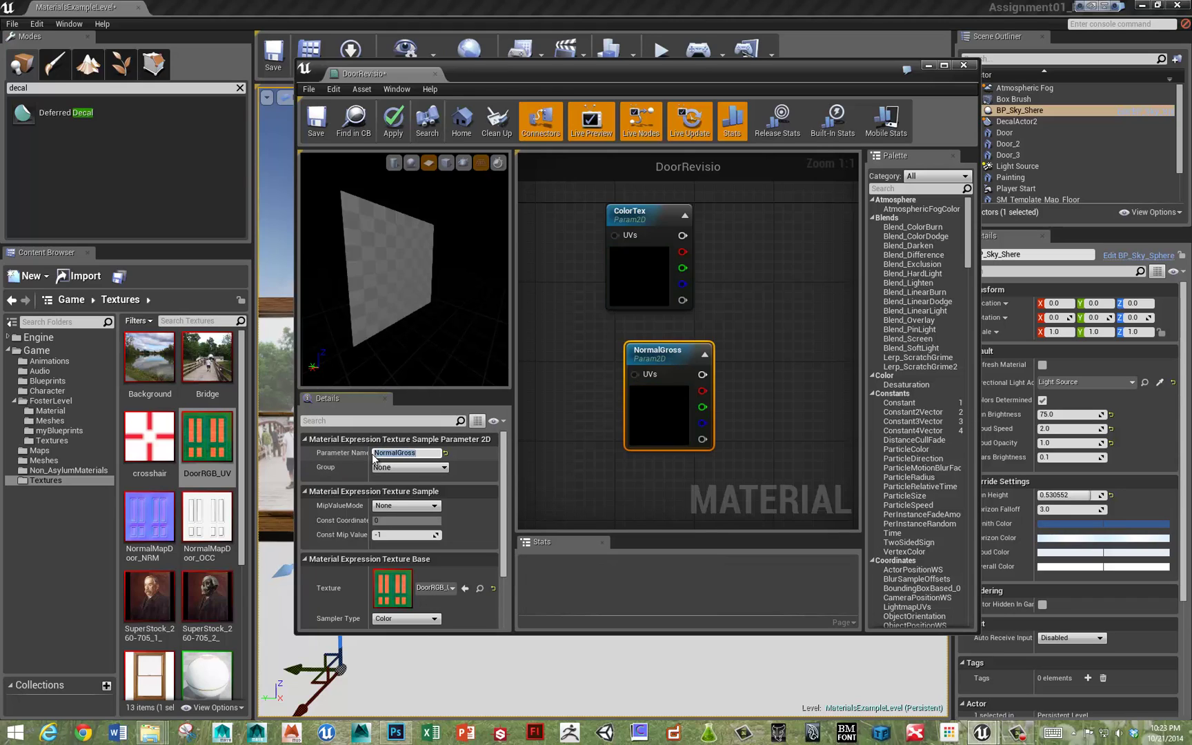
Duplicate NormalGross, place the copy beneath it and name it NormalFine.
key("ctrl+w")
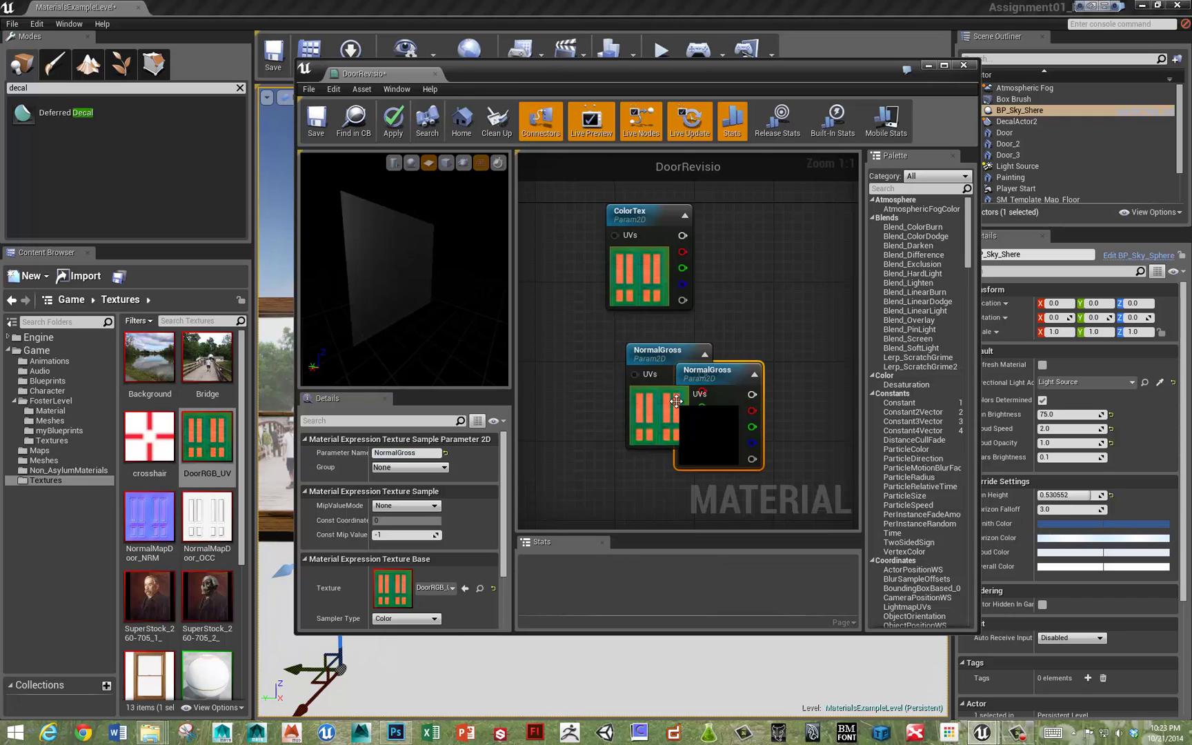
left_click_drag(712, 374, 661, 477)
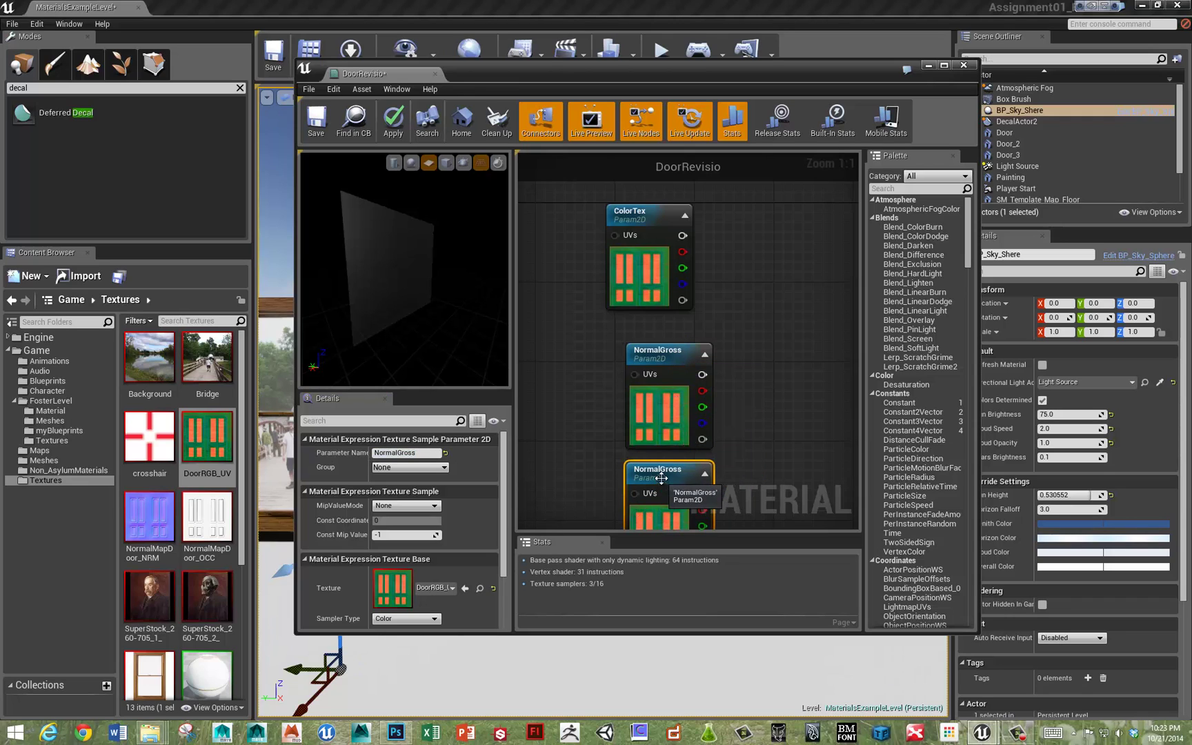
left_click(421, 453)
type("NormalFine")
key("Return")
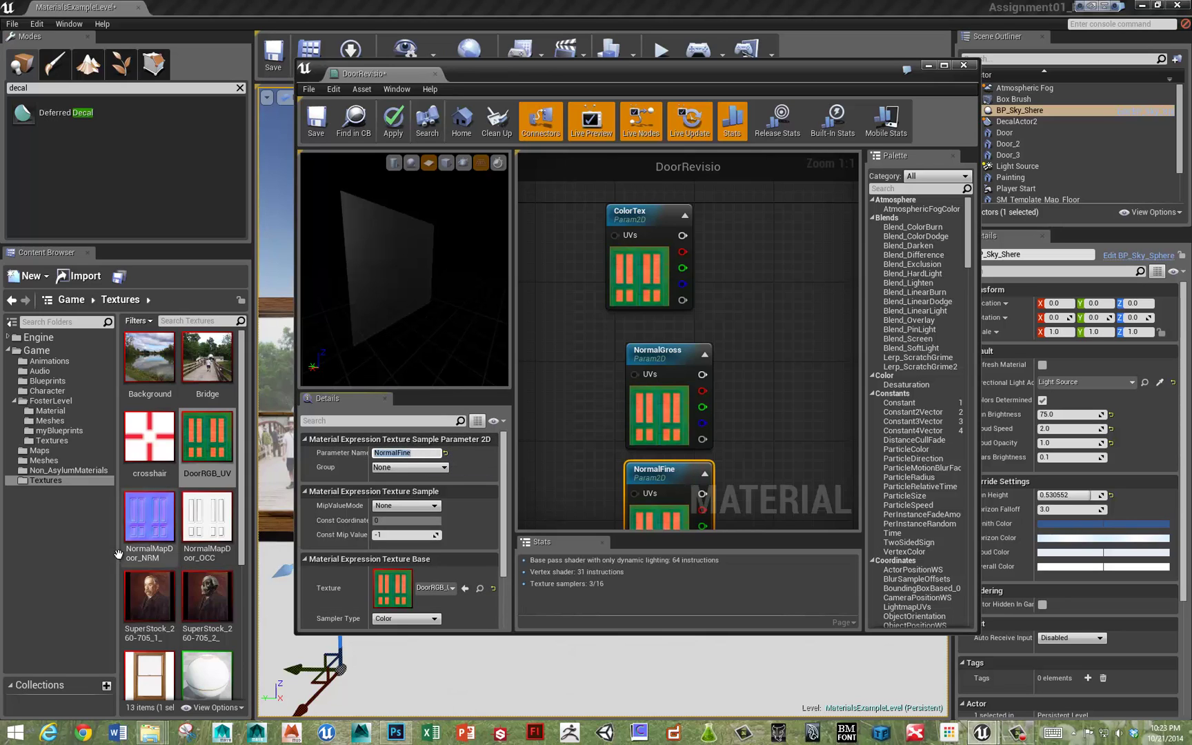
Assign the WoodGrainTile_NRM texture to the NormalFine parameter.
left_click_drag(146, 531, 169, 545)
scroll(162, 586, "down", 3)
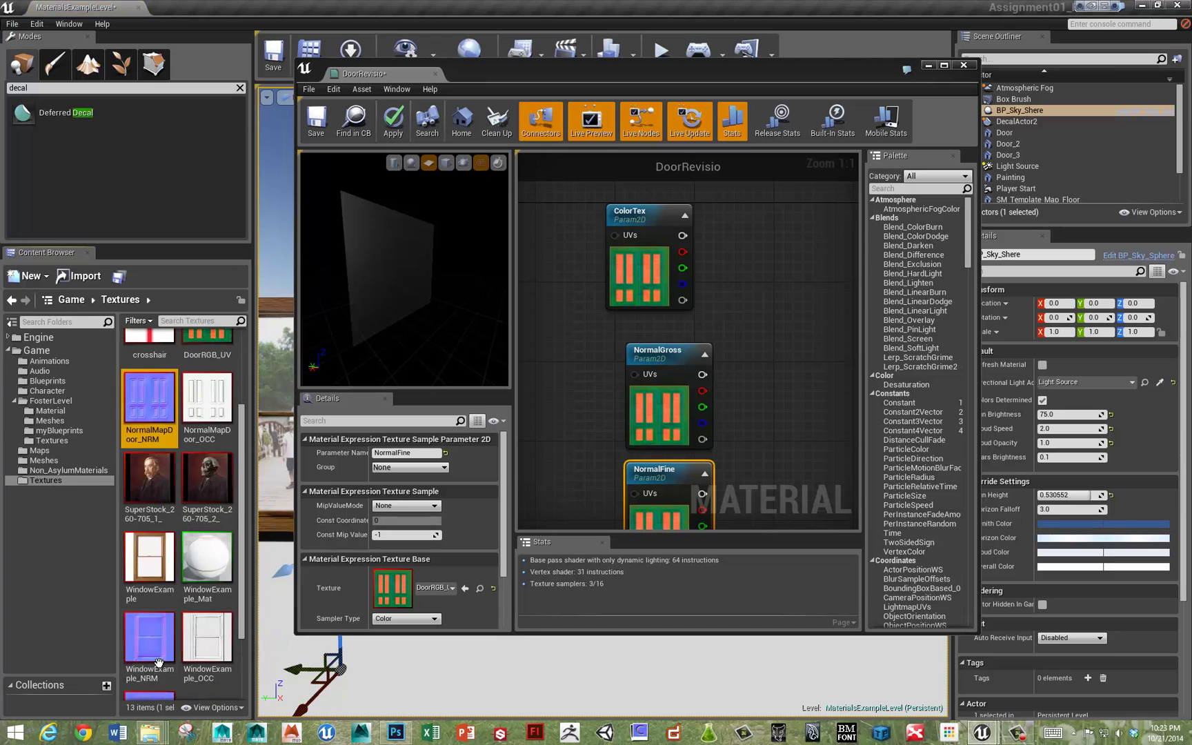
scroll(158, 663, "down", 2)
left_click_drag(155, 652, 391, 587)
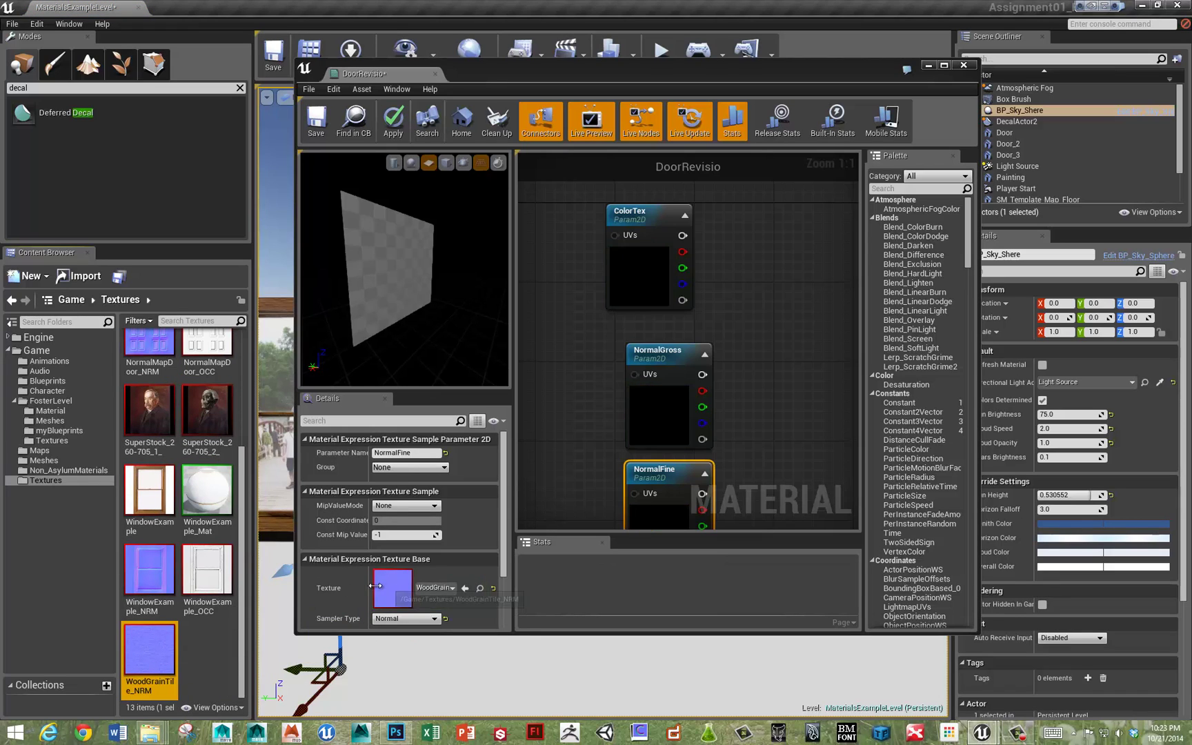
Assign the NormalMapDoor_NRM texture to the NormalGross parameter.
left_click(679, 384)
left_click_drag(151, 348, 180, 389)
left_click(674, 375)
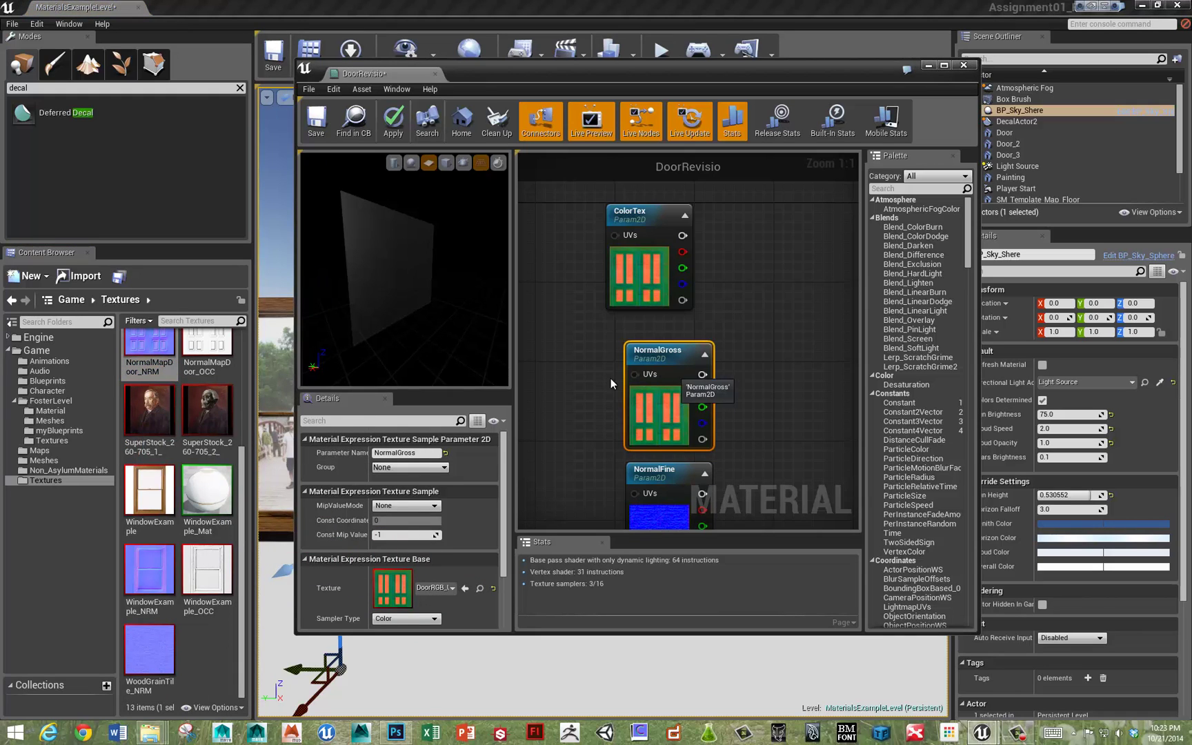
mouse_move(146, 344)
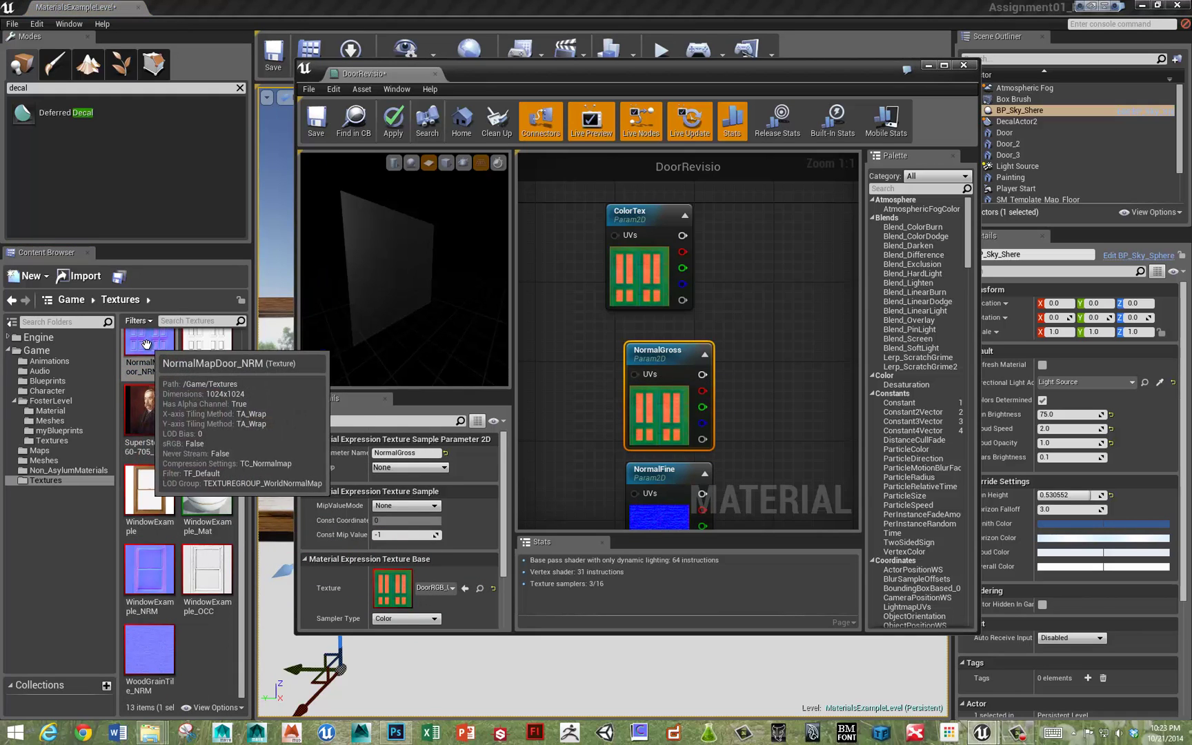
left_click_drag(146, 344, 390, 587)
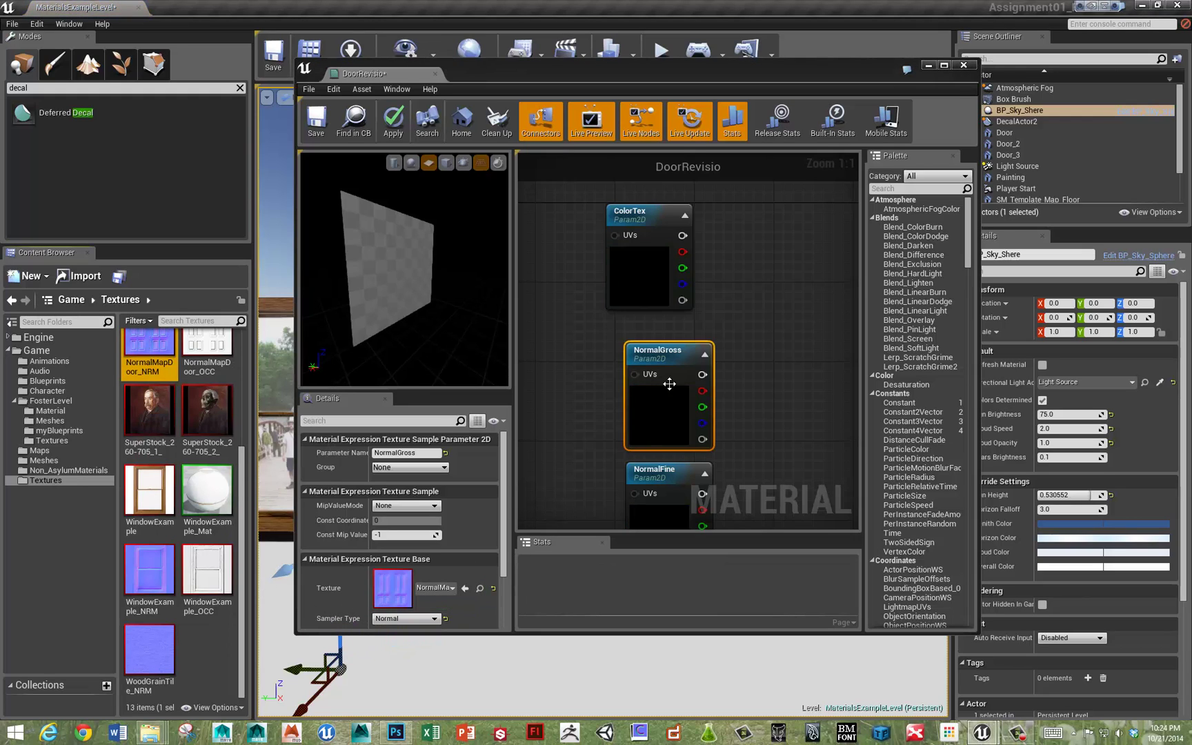
Maximize the material editor and move the ColorTex node up, farther from the two normal-map parameters.
right_click_drag(577, 347, 529, 452)
left_click_drag(601, 318, 612, 279)
mouse_move(702, 285)
right_mouse_down()
mouse_move(662, 353)
mouse_move(699, 274)
right_mouse_up()
left_click(943, 65)
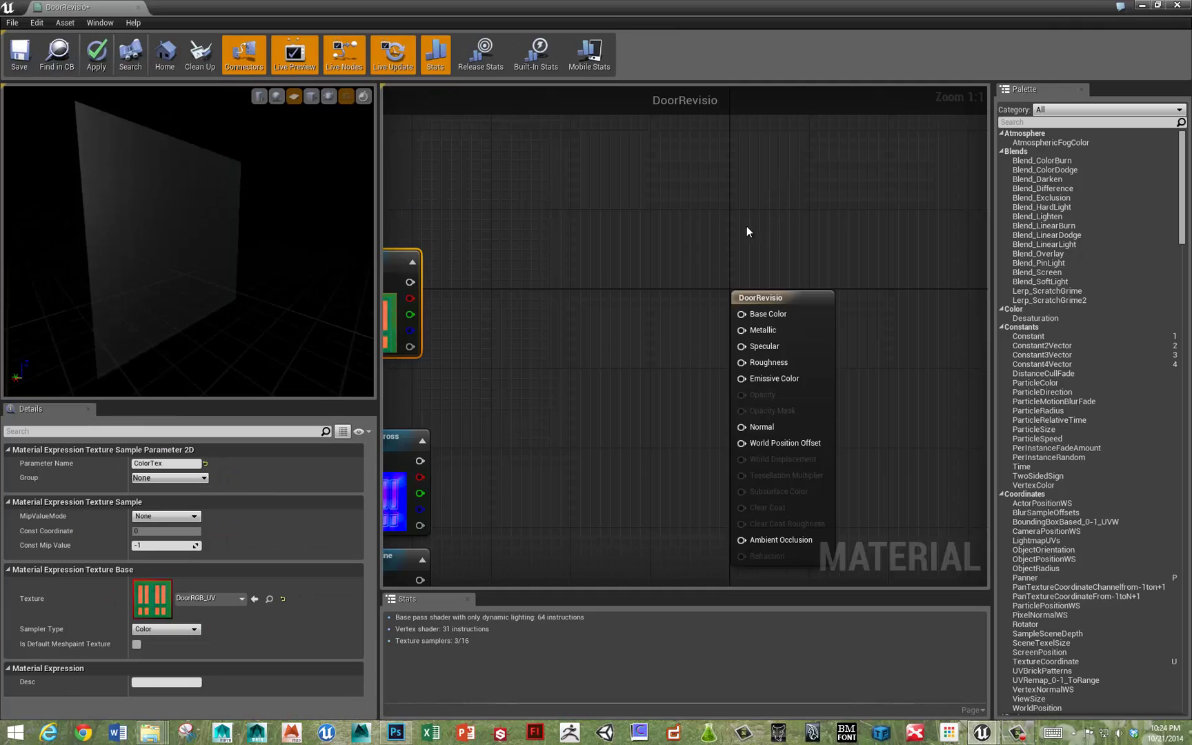
left_click_drag(555, 276, 595, 237)
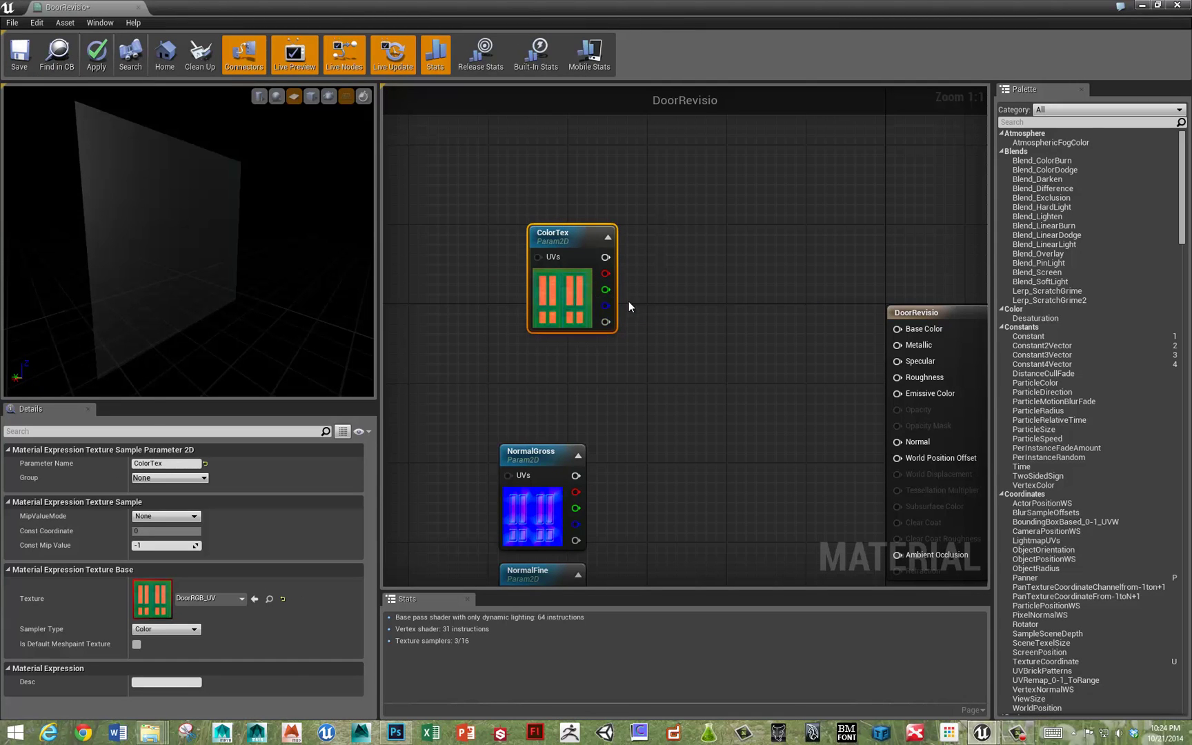
Add a vector parameter named Colorize and set its default color to an orange-brown of 0.21, 0.0475, 0.
right_click_drag(675, 297, 676, 304)
type("para")
left_click(732, 457)
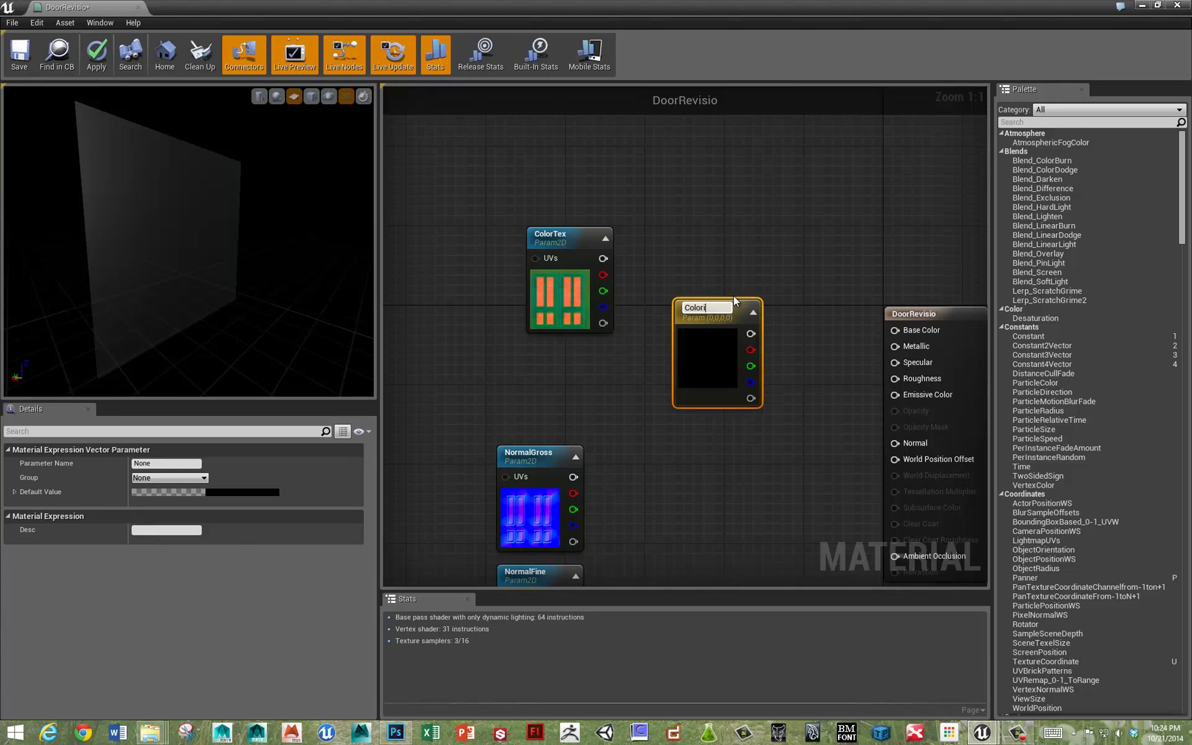
key("Return")
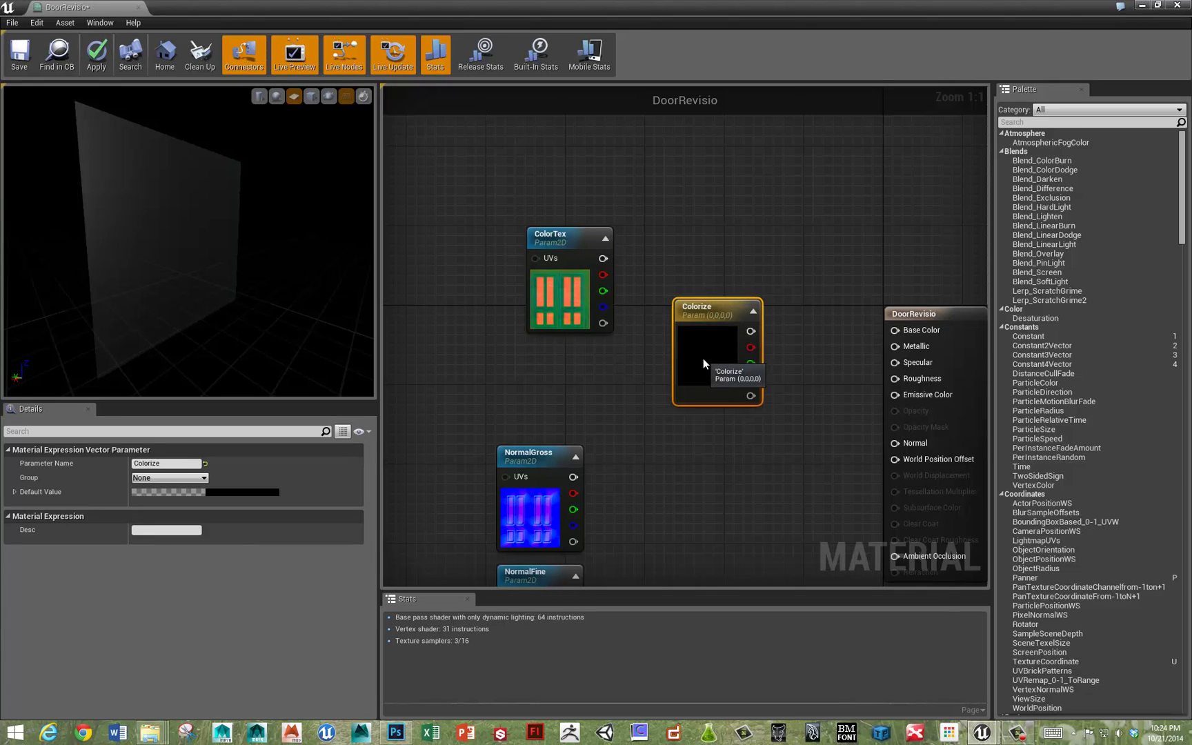
double_click(717, 316)
left_click_drag(727, 495, 717, 512)
left_click(875, 634)
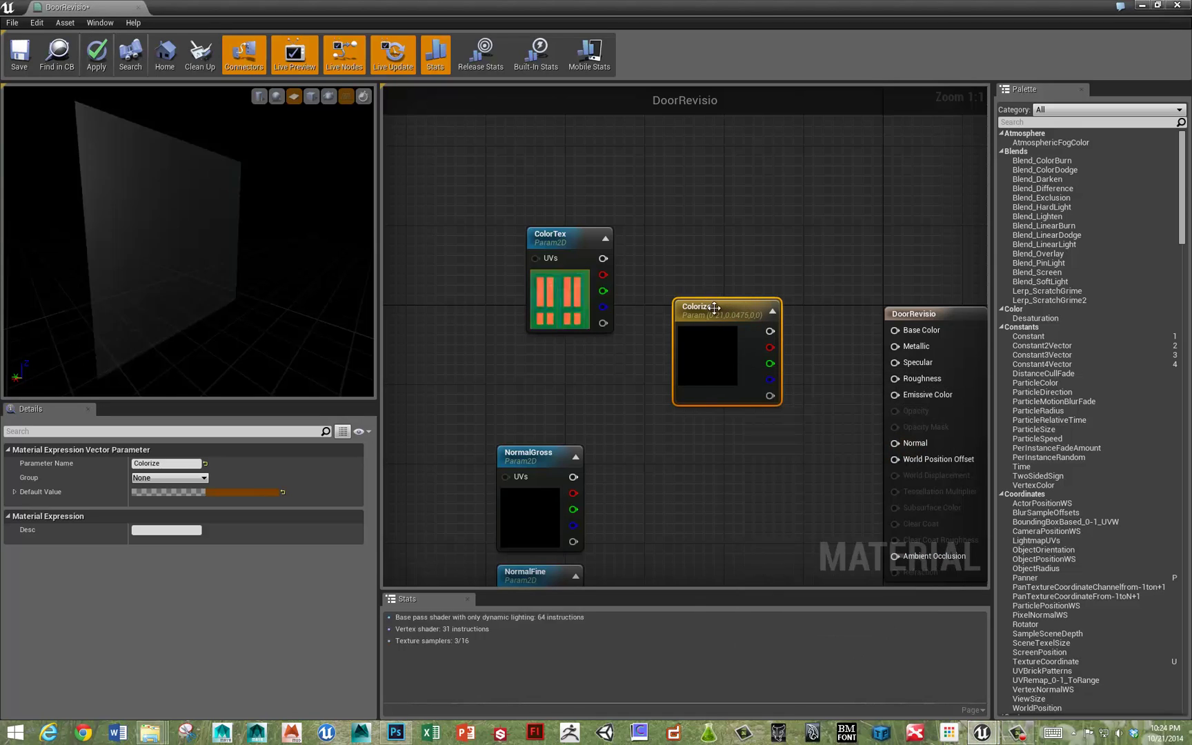
Move ColorTex up and place the Colorize node between it and NormalGross.
left_click_drag(715, 309, 588, 345)
left_click_drag(581, 236, 578, 192)
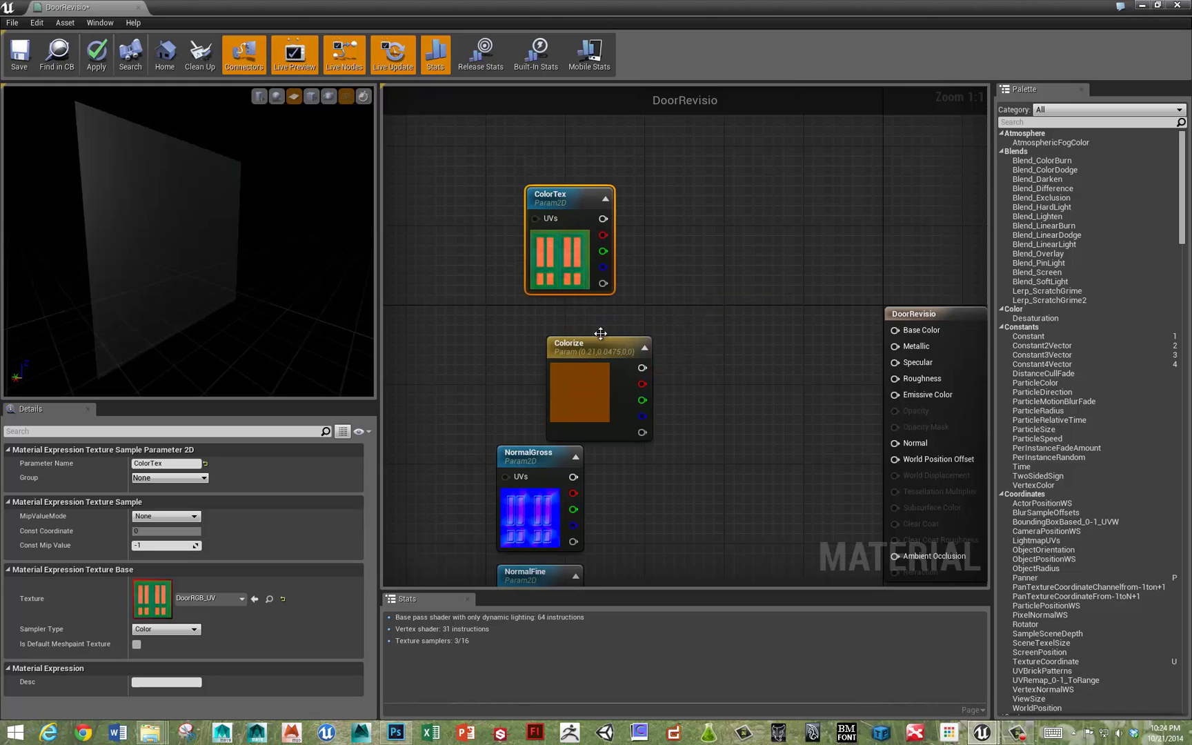
left_click_drag(602, 341, 591, 330)
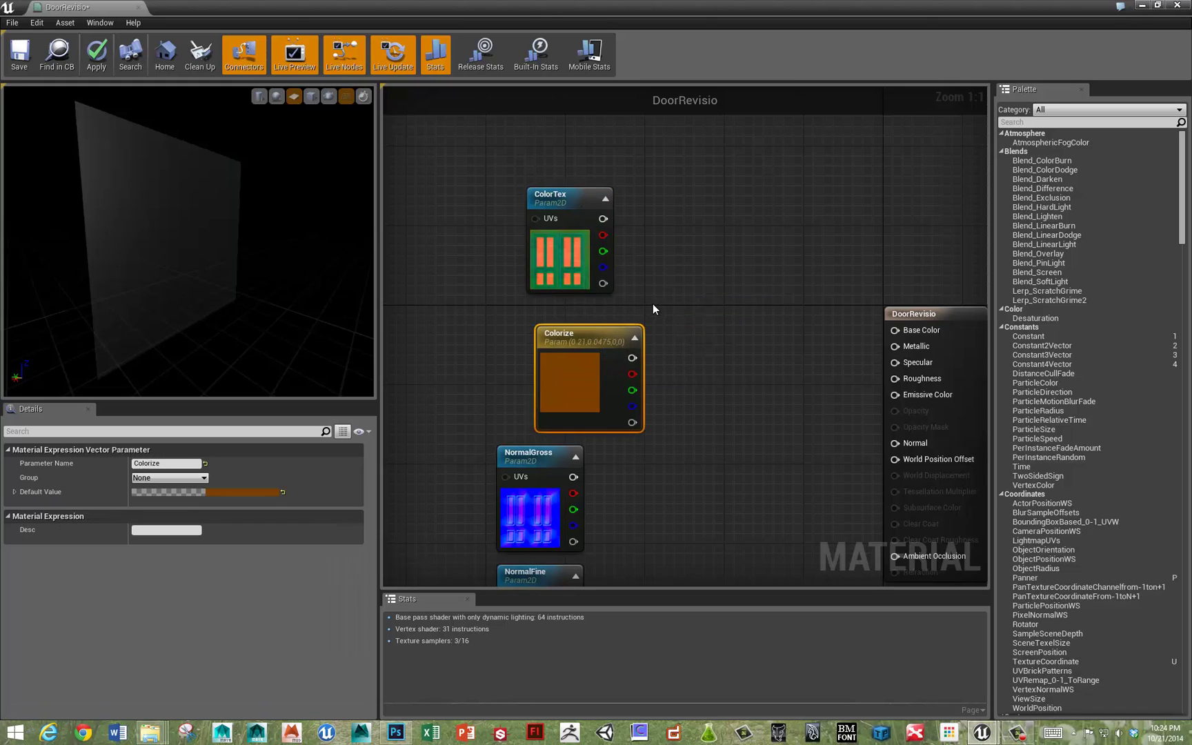
Multiply ColorTex's green output by the Colorize color and connect the result to Base Color.
left_click(662, 273)
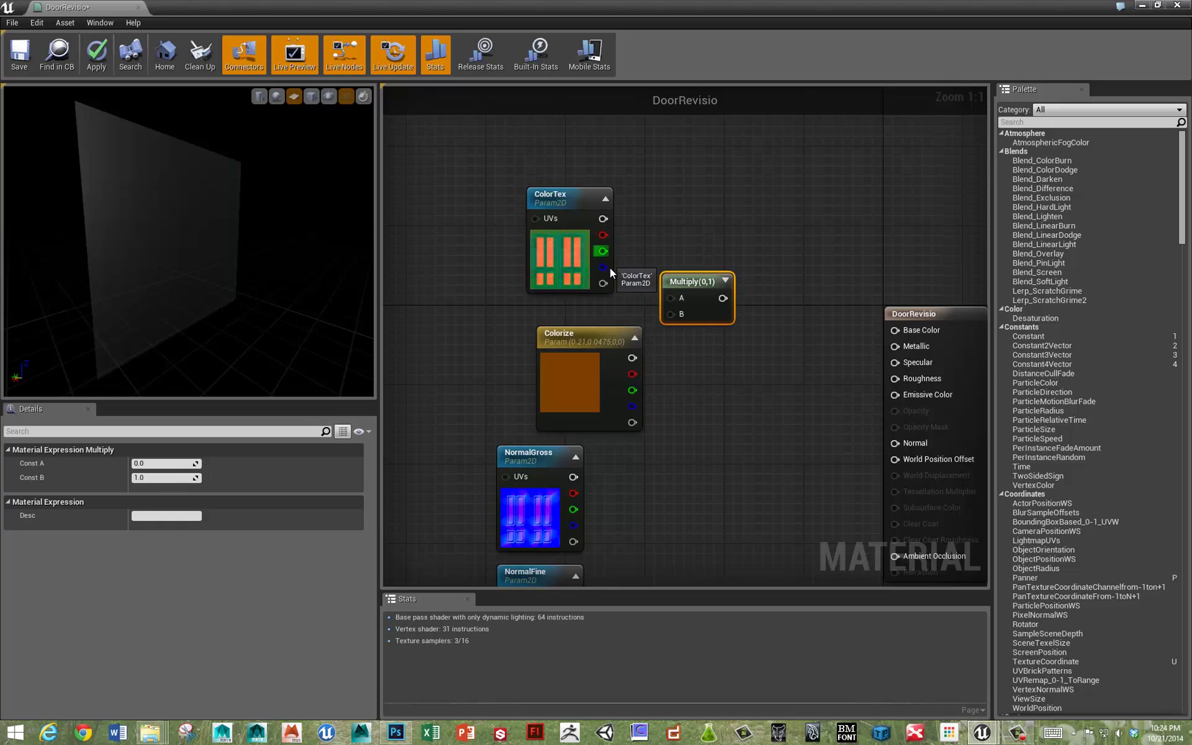
left_click_drag(603, 251, 671, 299)
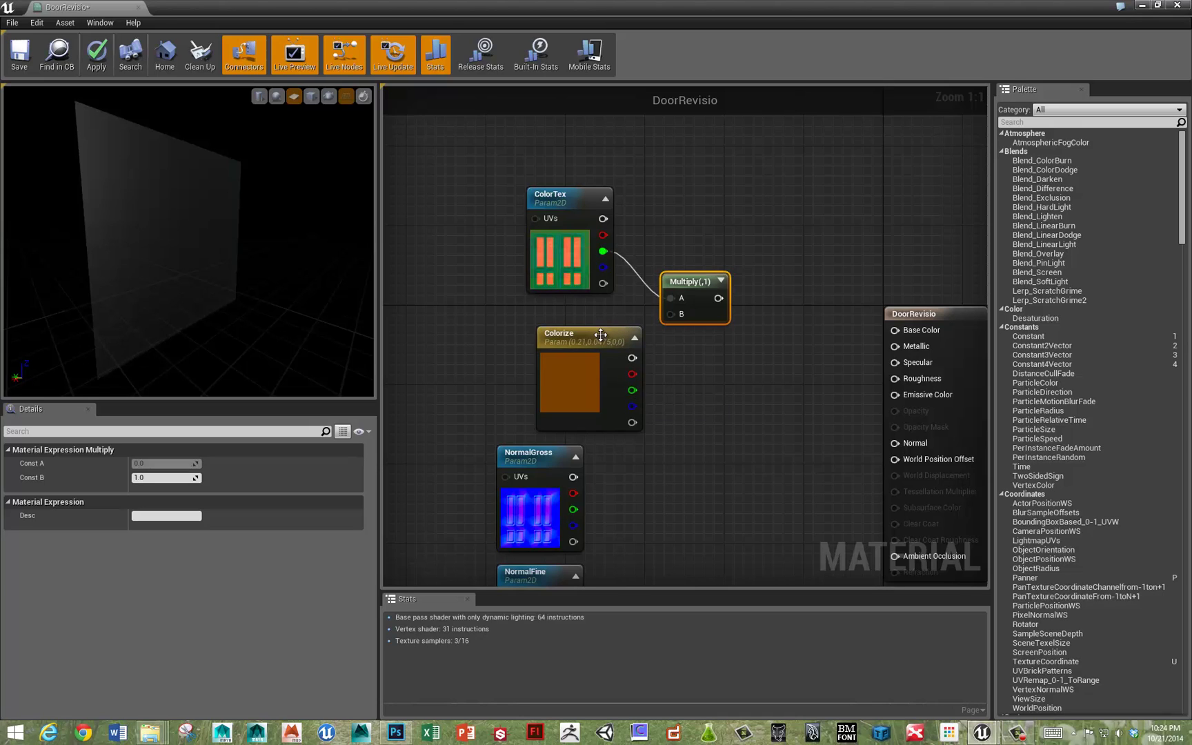
left_click_drag(633, 358, 894, 331)
Examine the tinted wood grain on the preview plane from near and far.
mouse_move(237, 236)
left_mouse_down()
mouse_move(157, 242)
mouse_move(234, 244)
mouse_move(164, 258)
mouse_move(102, 258)
mouse_move(120, 233)
mouse_move(241, 236)
left_mouse_up()
scroll(236, 245, "down", 3)
scroll(236, 243, "up", 3)
scroll(237, 242, "down", 5)
scroll(238, 239, "up", 4)
scroll(249, 245, "down", 3)
scroll(247, 262, "up", 9)
mouse_move(261, 284)
left_mouse_down()
mouse_move(180, 271)
mouse_move(239, 288)
mouse_move(243, 276)
left_mouse_up()
Move ColorTex, Colorize and Multiply up together, then align NormalGross and NormalFine in a spaced column below Colorize.
left_click_drag(518, 181, 673, 414)
left_click_drag(689, 303, 575, 228)
right_click_drag(675, 384, 690, 215)
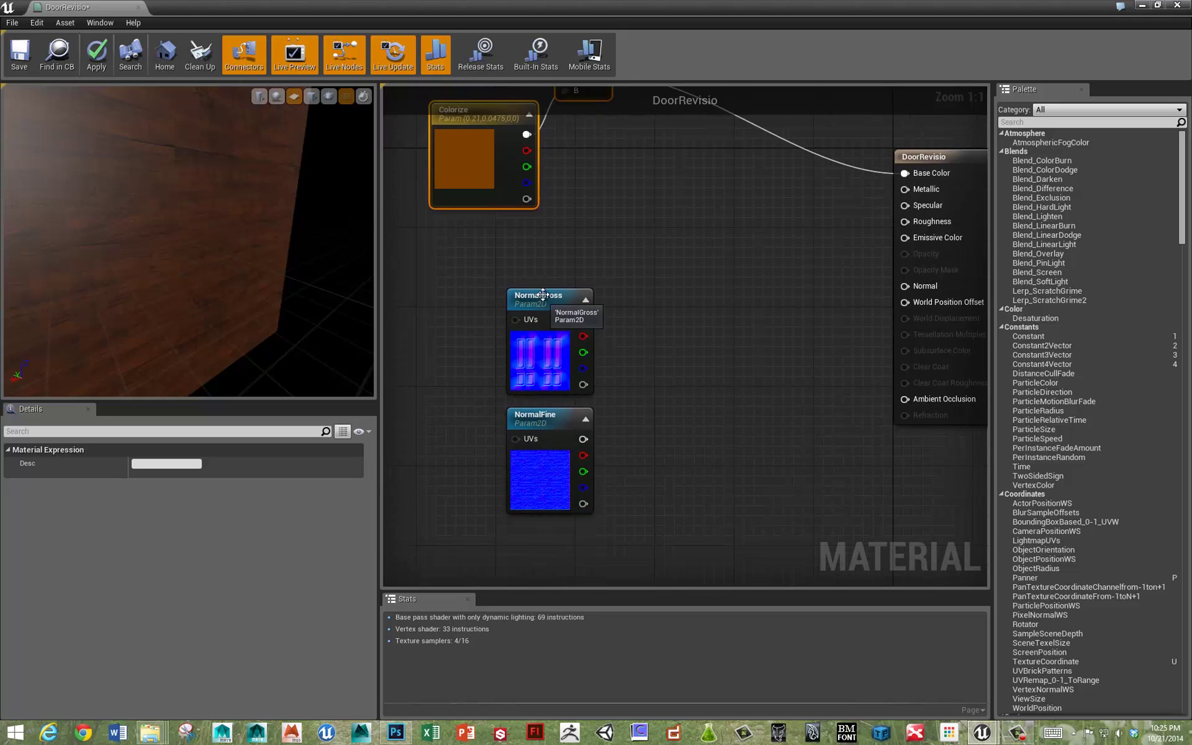
left_click_drag(557, 345, 497, 335)
left_click_drag(547, 424, 495, 433)
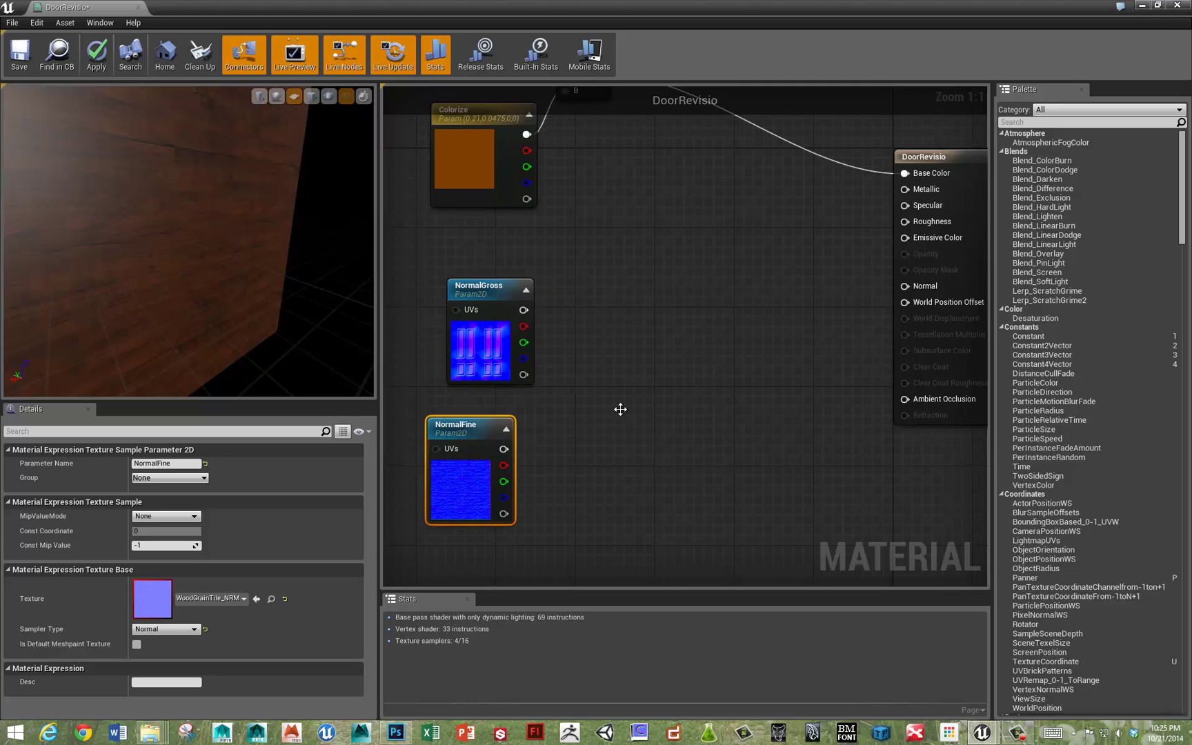
left_click_drag(449, 429, 469, 439)
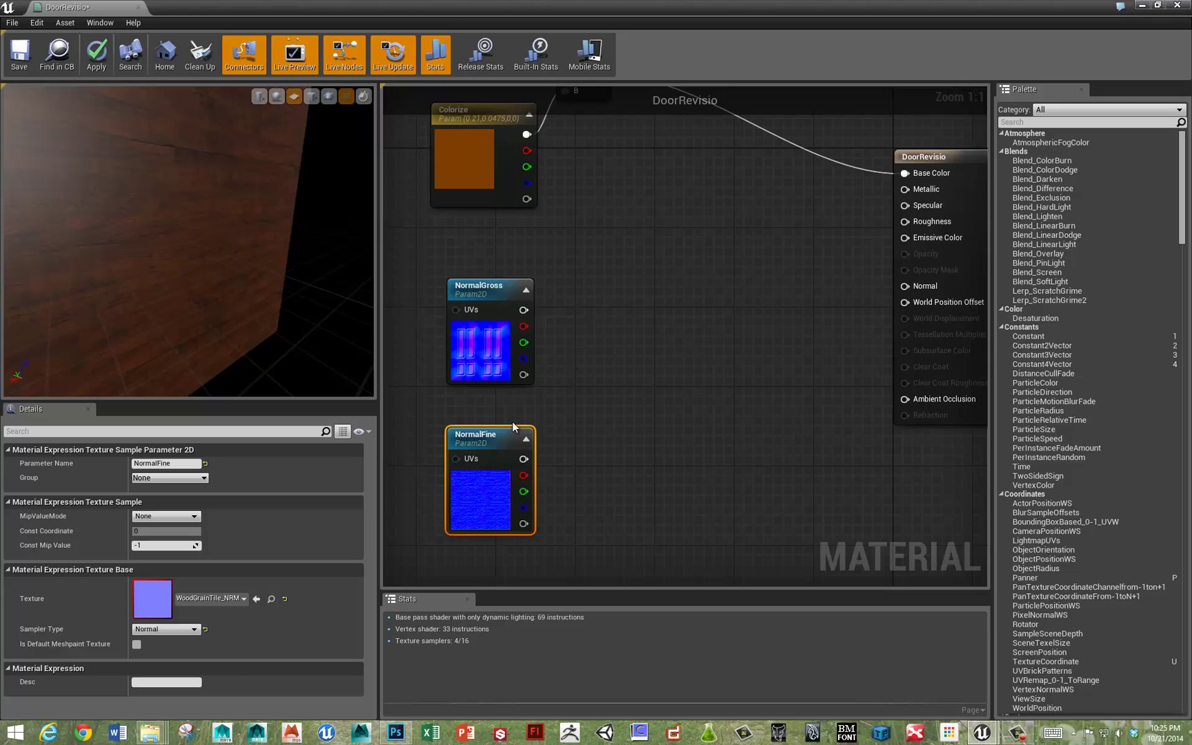
Add a ComponentMask beside NormalGross with only the R and G channels enabled.
right_click(576, 344)
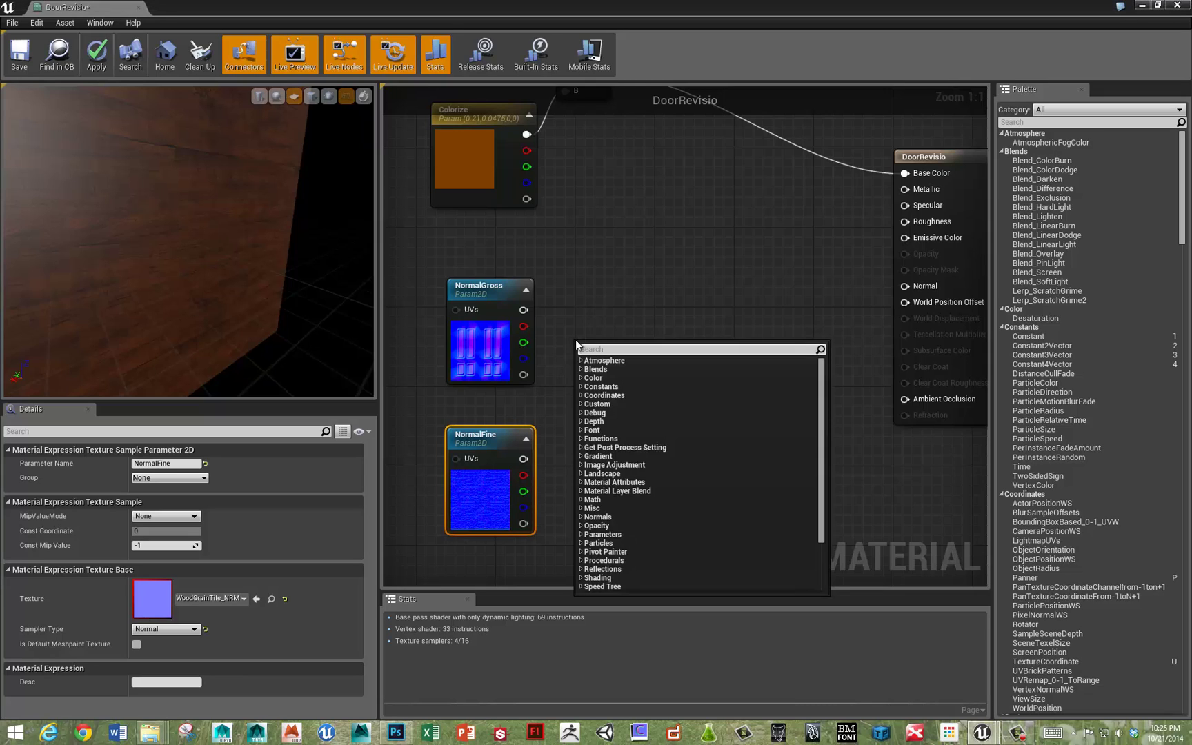
type("comp")
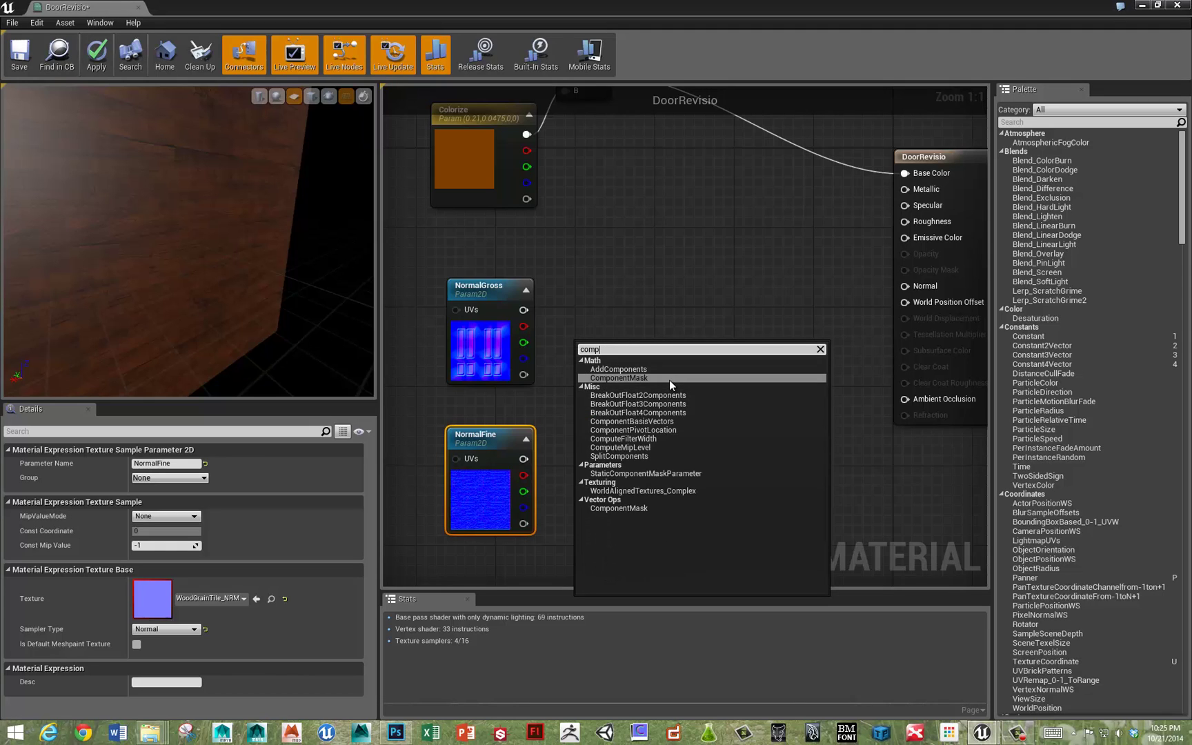
left_click(670, 378)
left_click(137, 463)
left_click(137, 477)
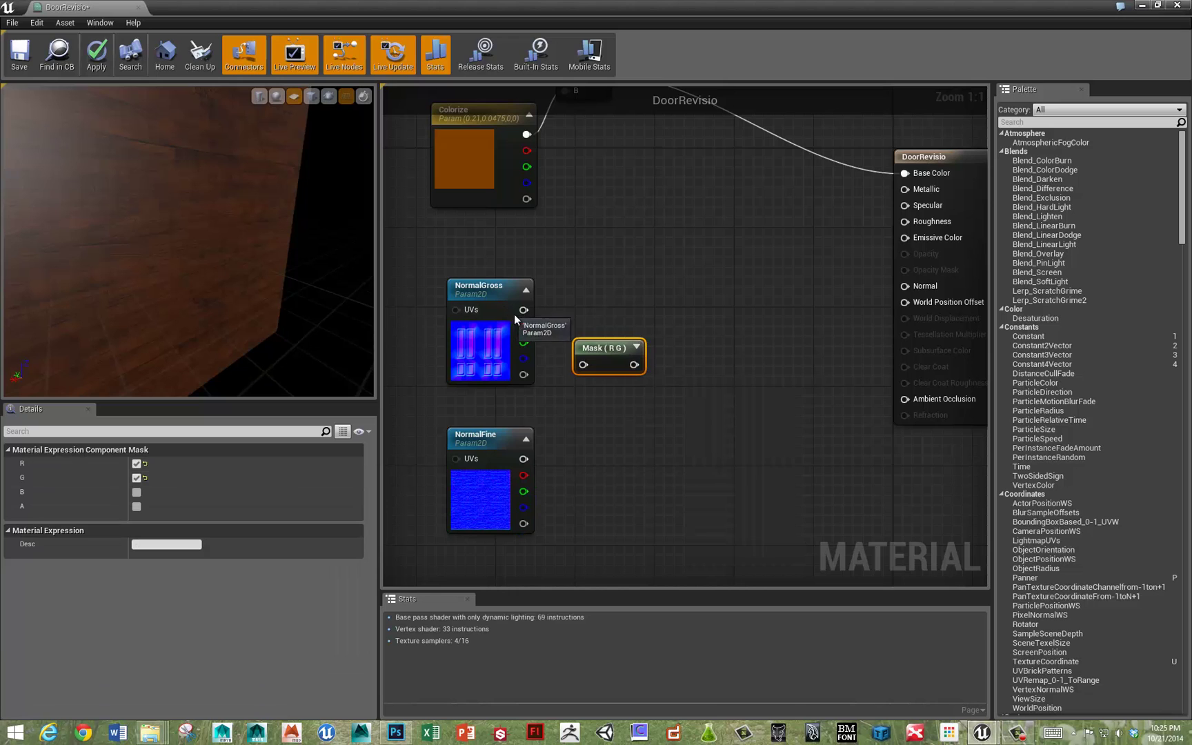
Feed NormalGross through the R G mask into an AppendVector's A input and a constant of 0 into its B input.
left_click_drag(522, 310, 668, 360)
type("appe")
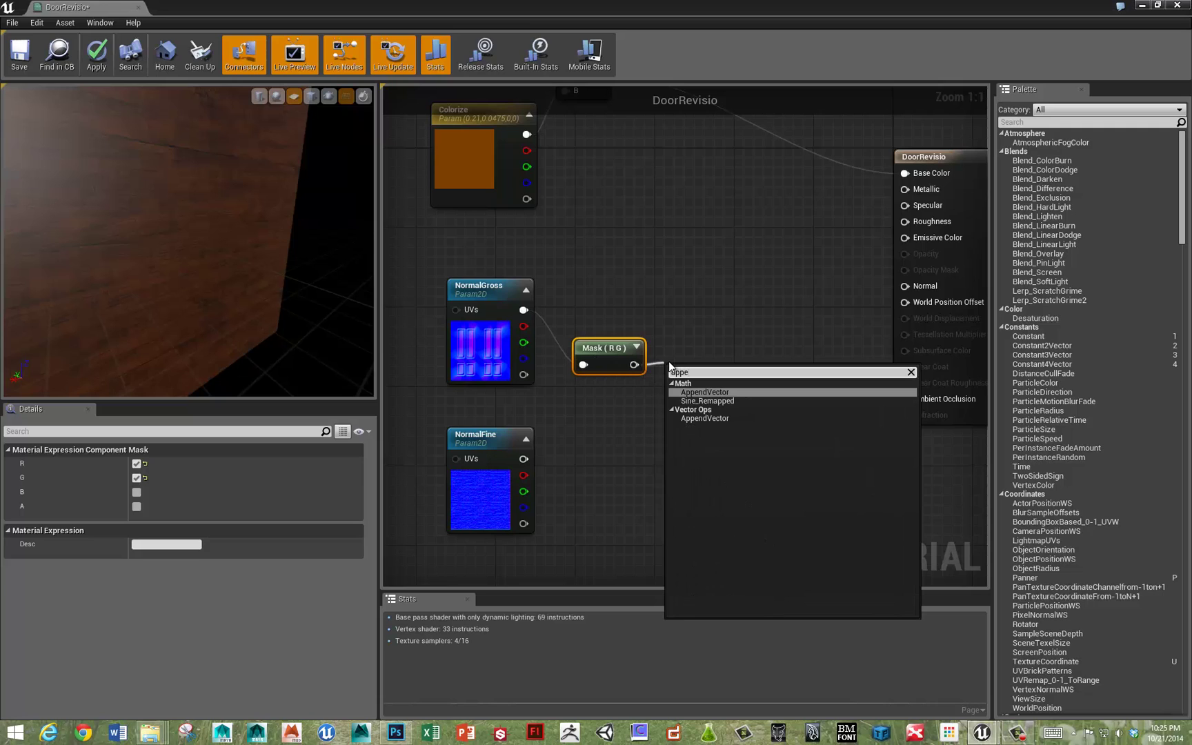
left_click(716, 392)
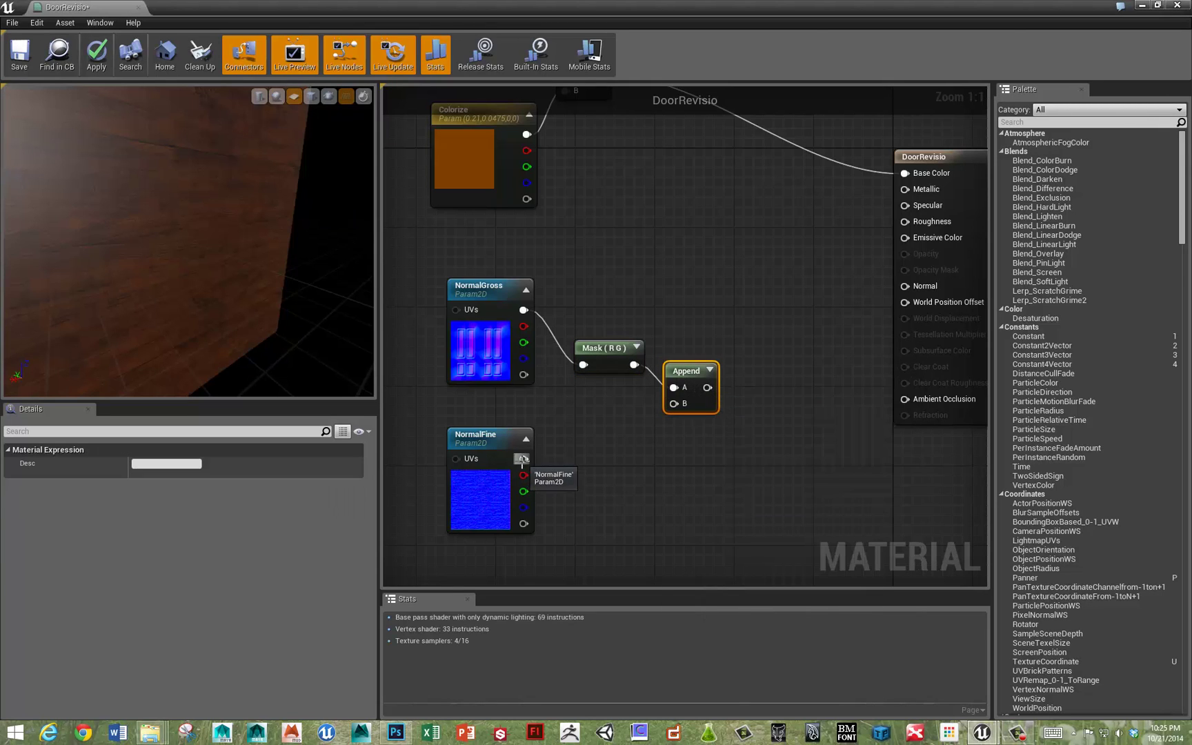
left_click_drag(687, 370, 679, 365)
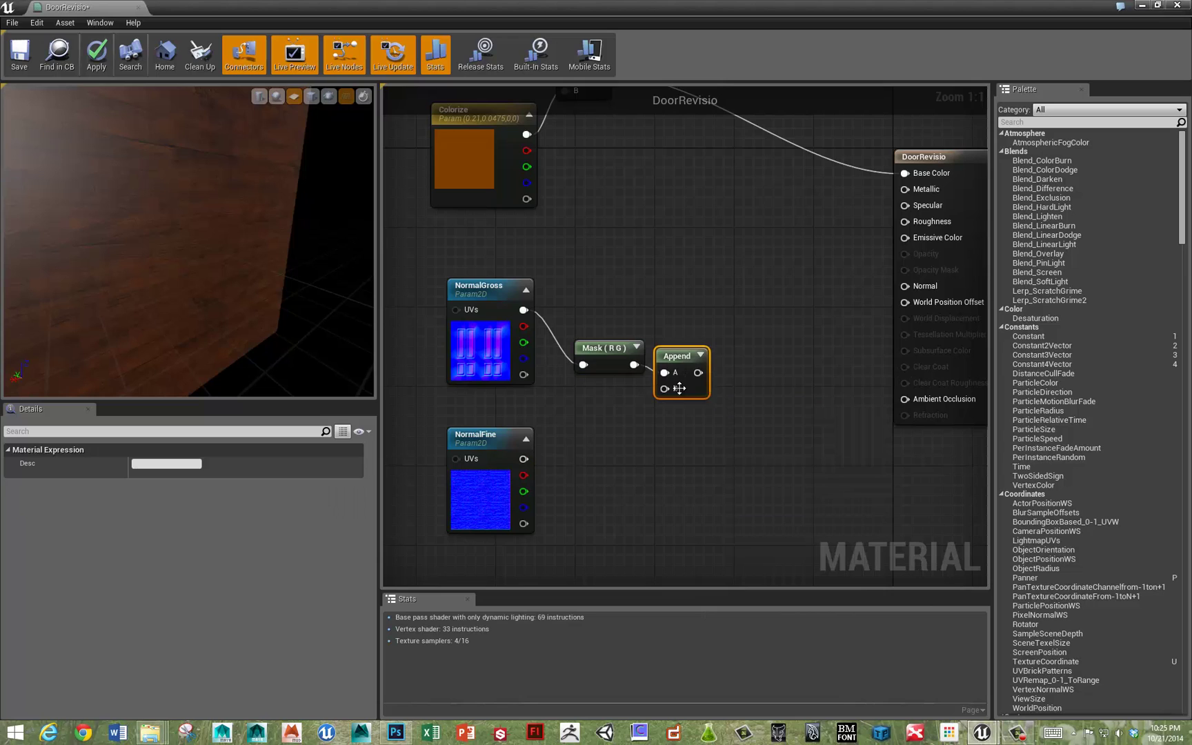
key("1")
left_click(598, 413)
left_click_drag(623, 436, 588, 404)
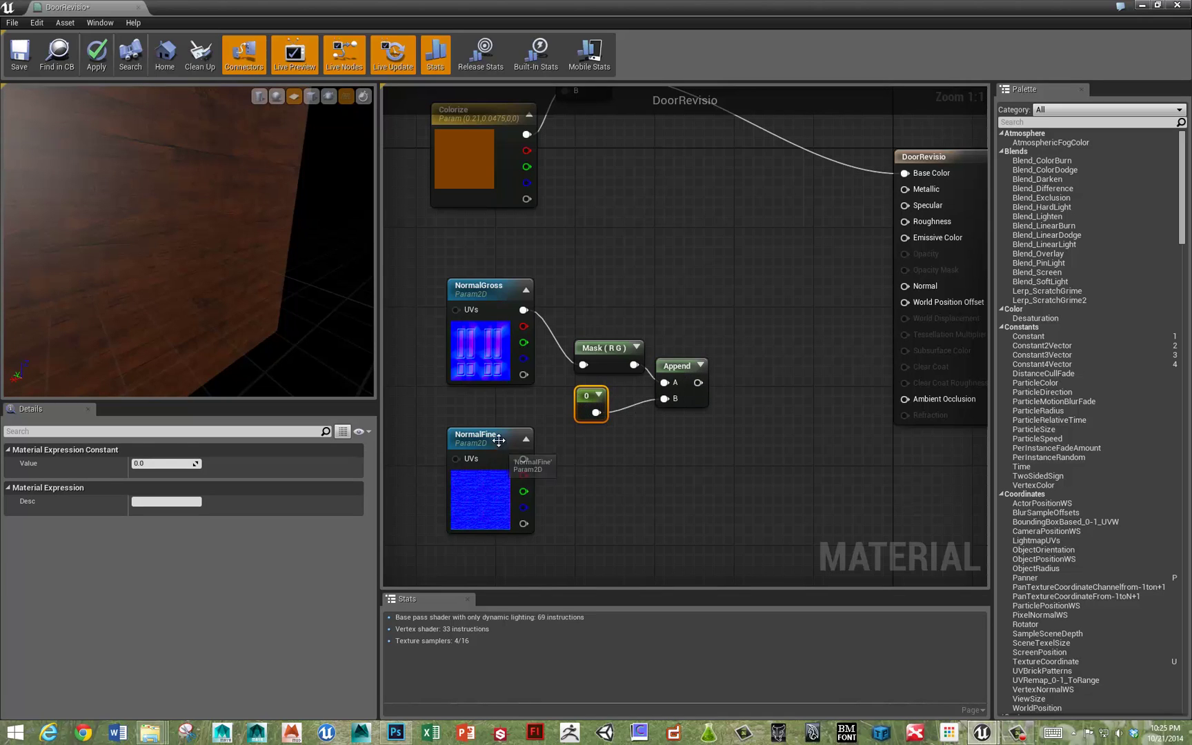
Add the Append result and NormalFine together with an Add node and connect the sum to the material's Normal input.
left_click_drag(497, 445, 574, 455)
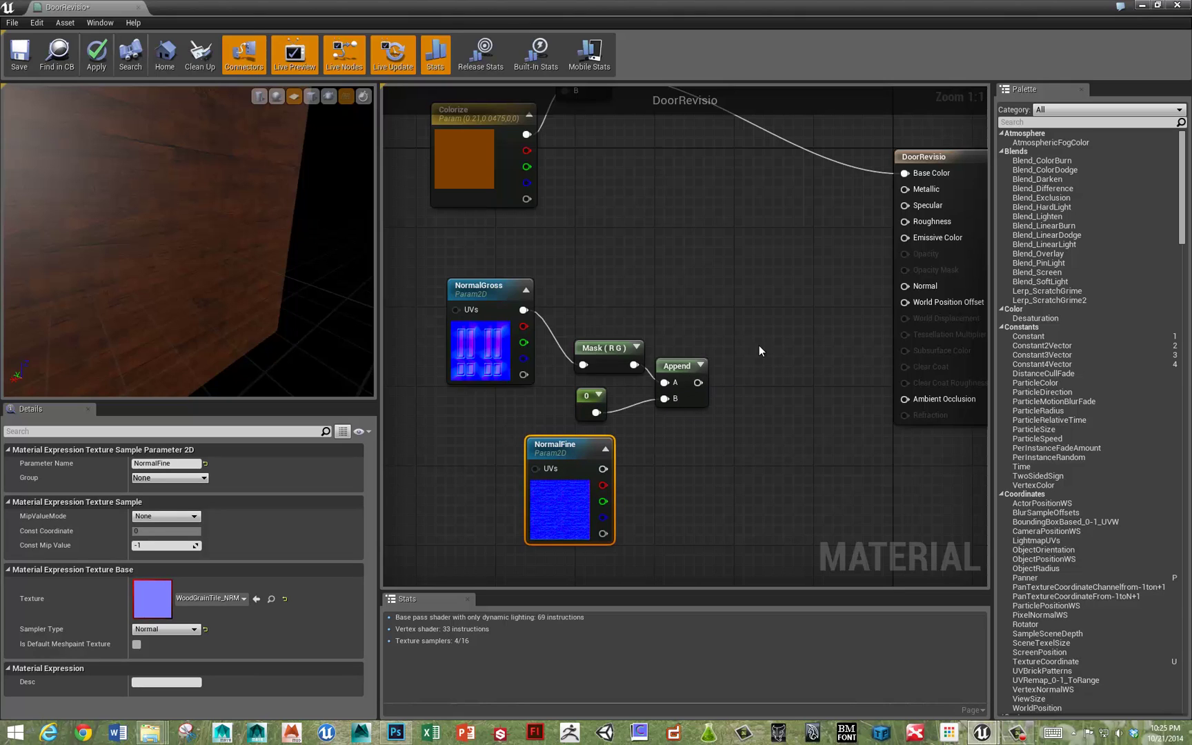
left_click(737, 373)
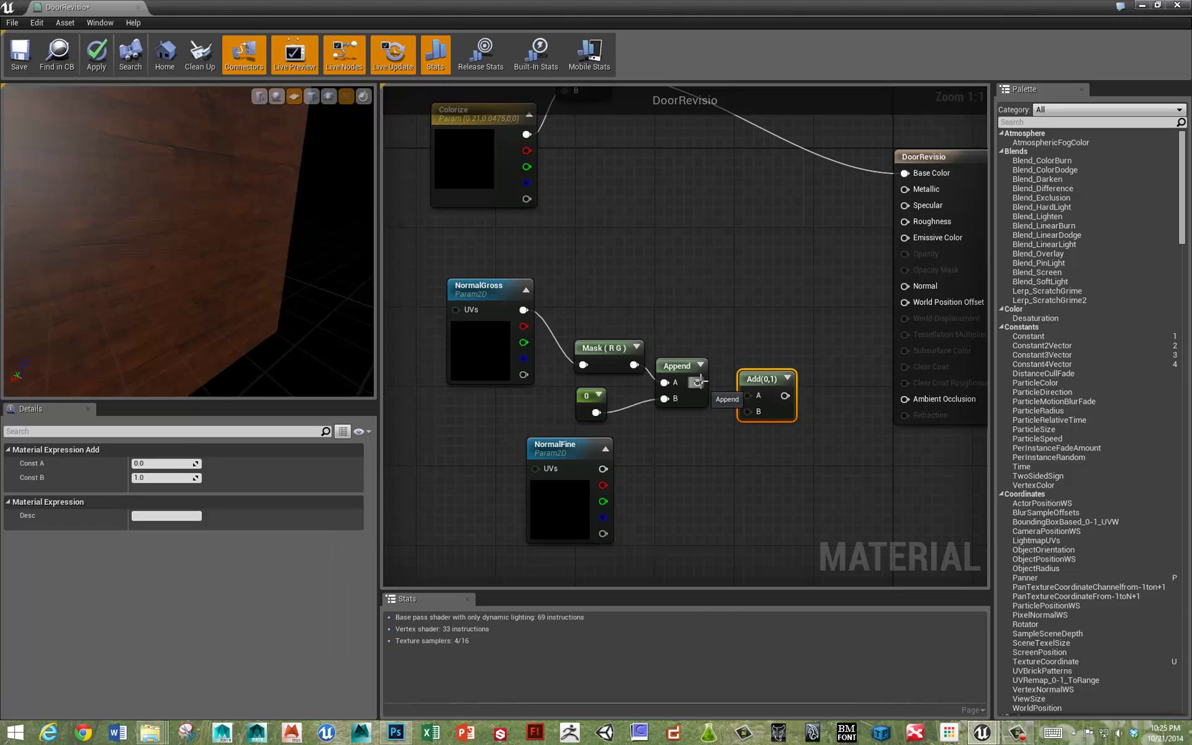
left_click_drag(700, 381, 749, 396)
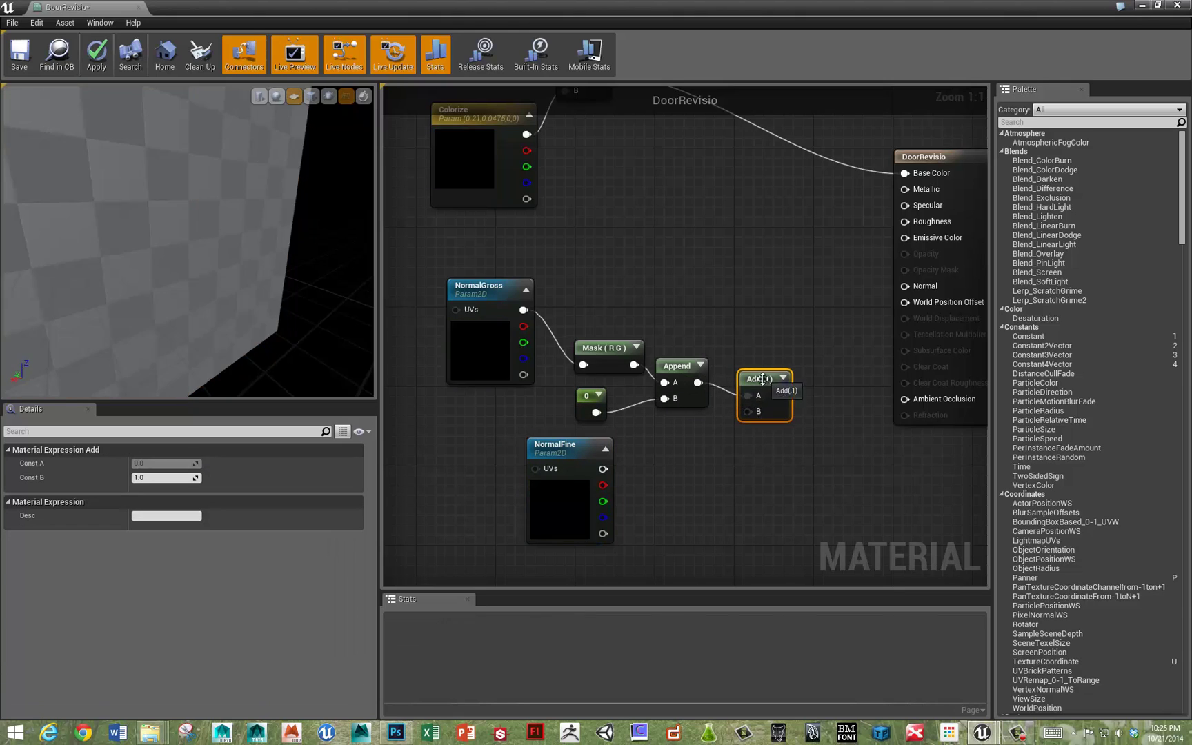
left_click_drag(609, 469, 905, 286)
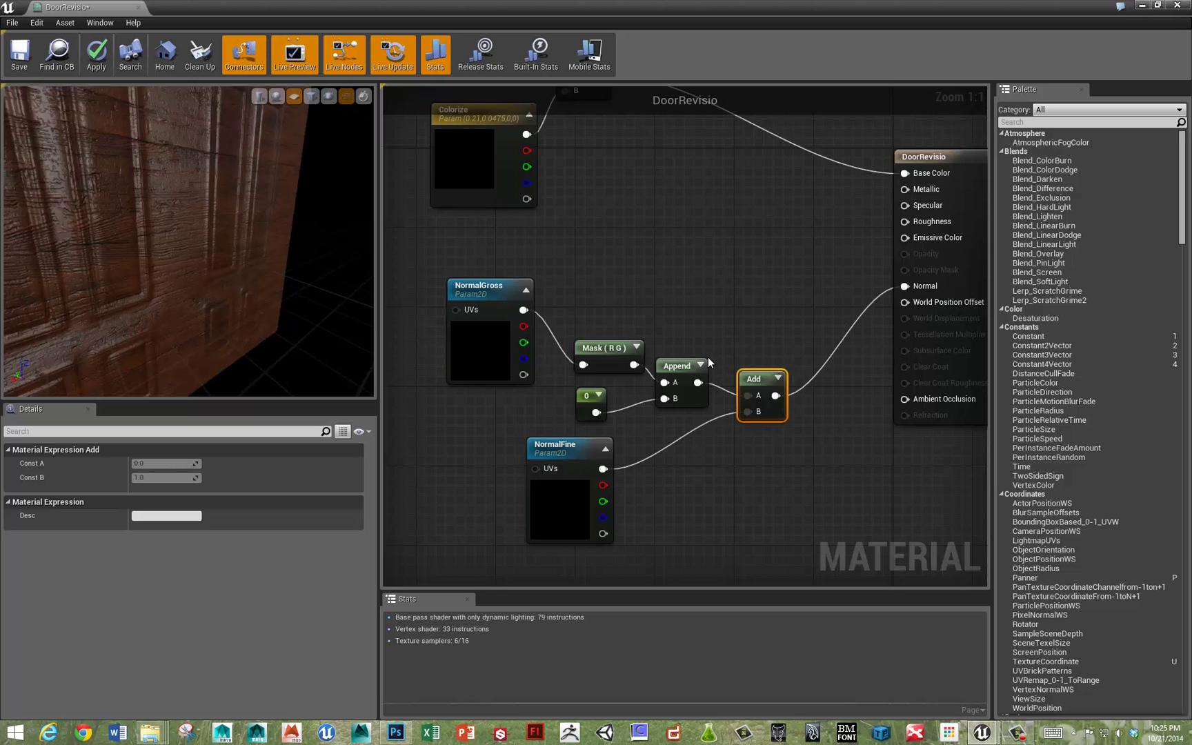
Realign NormalFine below NormalGross and inspect the combined door relief on the preview plane.
right_click(641, 285)
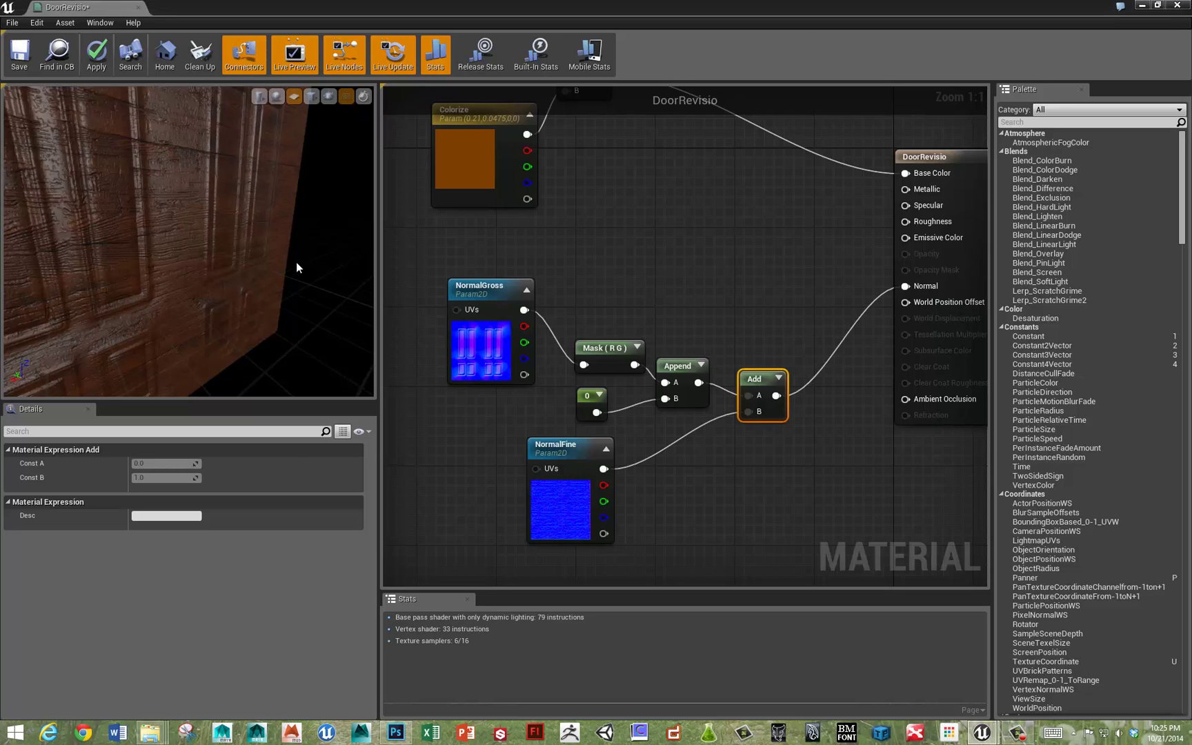
left_click(175, 225)
left_click_drag(199, 222, 255, 271)
left_click_drag(539, 446, 470, 435)
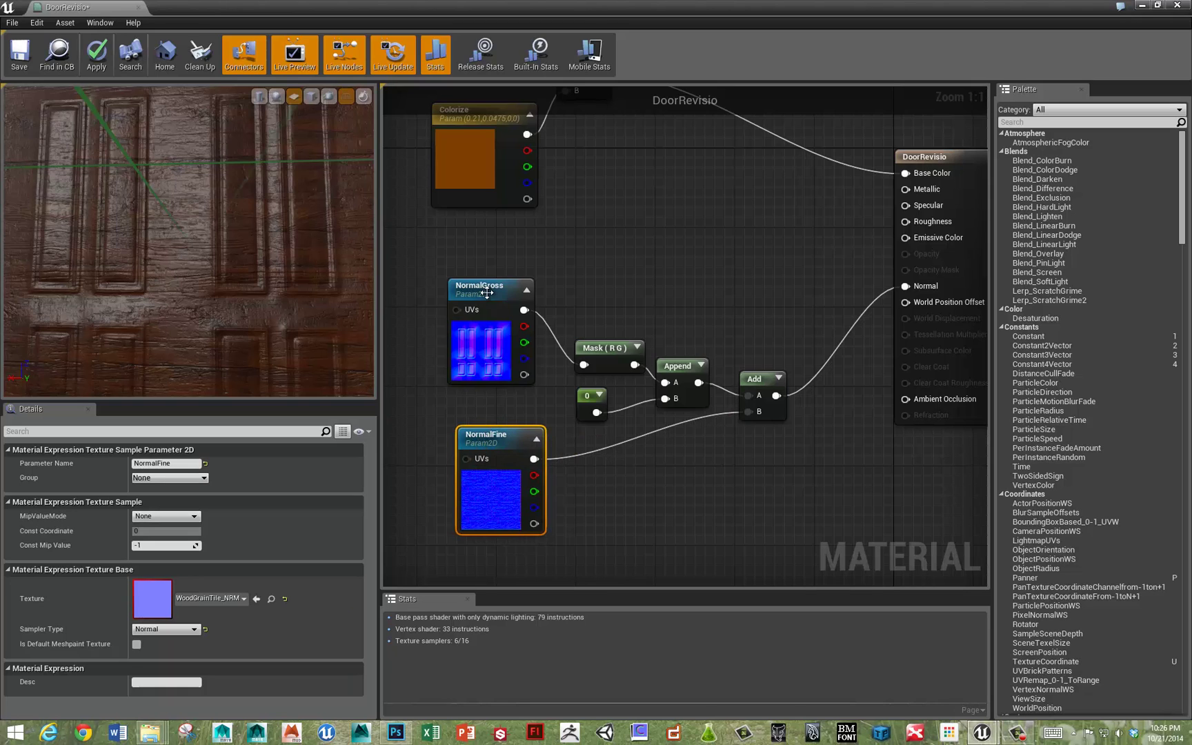
left_click_drag(258, 225, 284, 282)
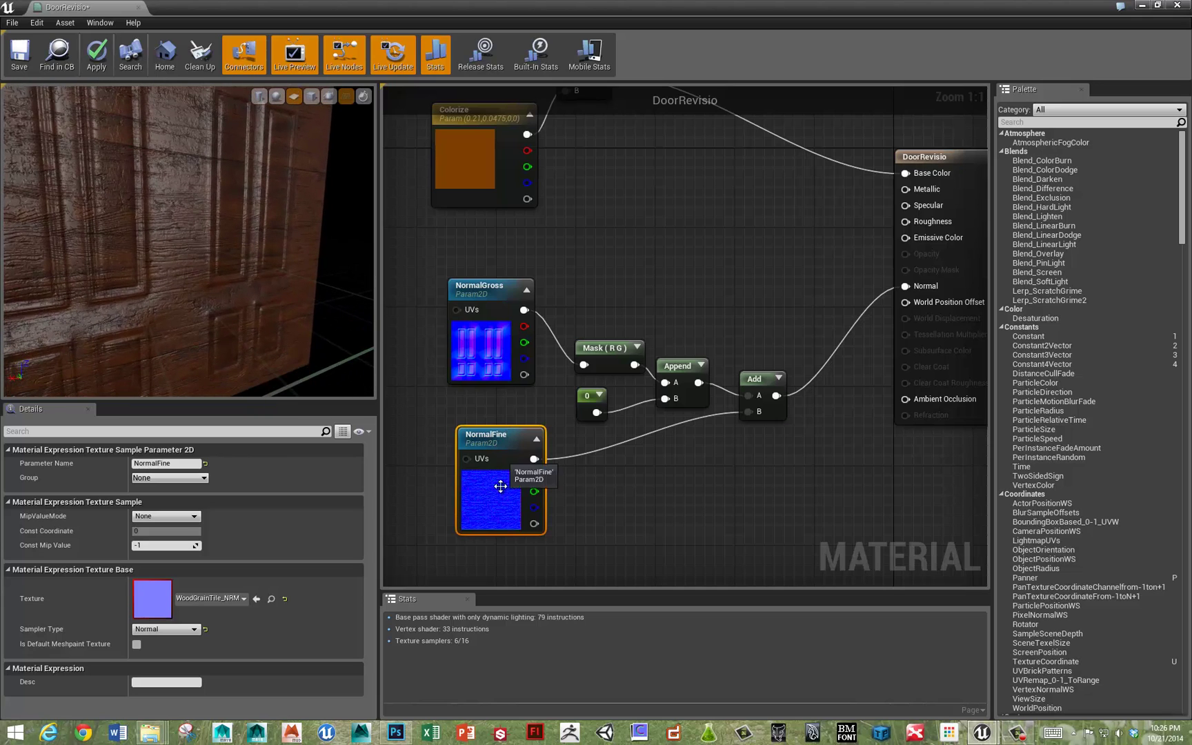
Add a TextureCoordinate node beside the normal maps and connect it to NormalFine's UVs.
right_click_drag(523, 420, 739, 463)
scroll(204, 240, "down", 3)
scroll(206, 239, "up", 3)
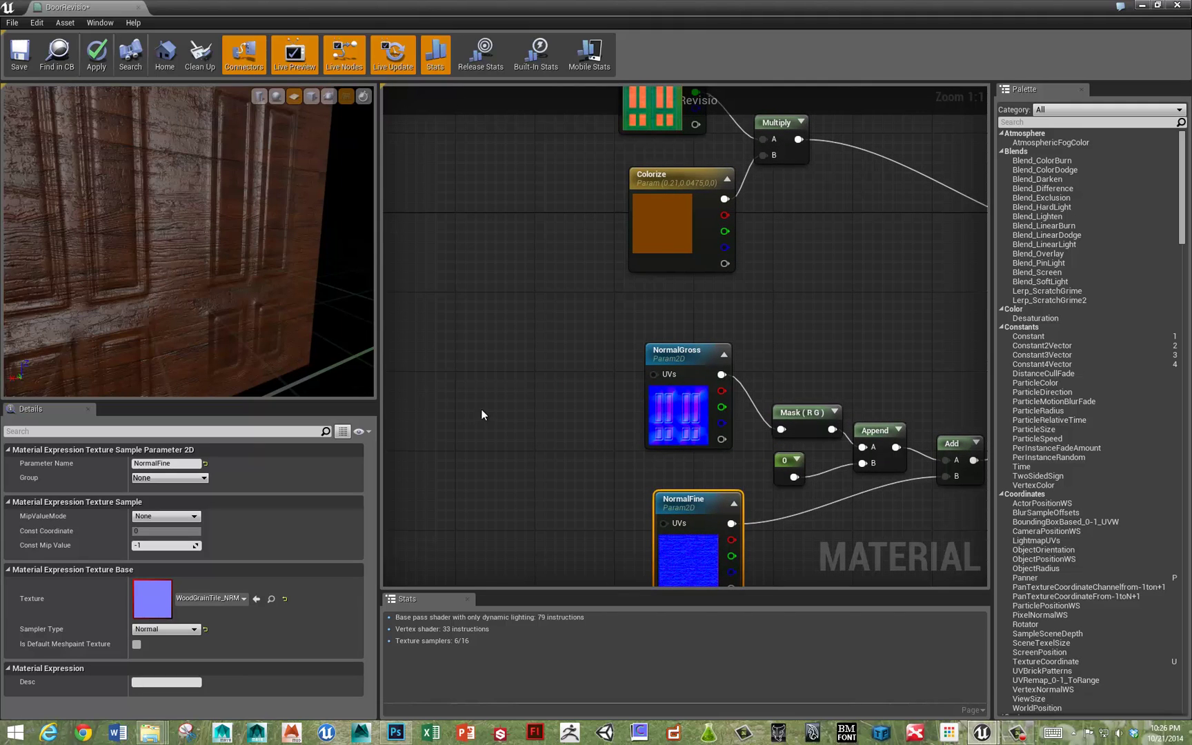
right_click_drag(470, 424, 469, 425)
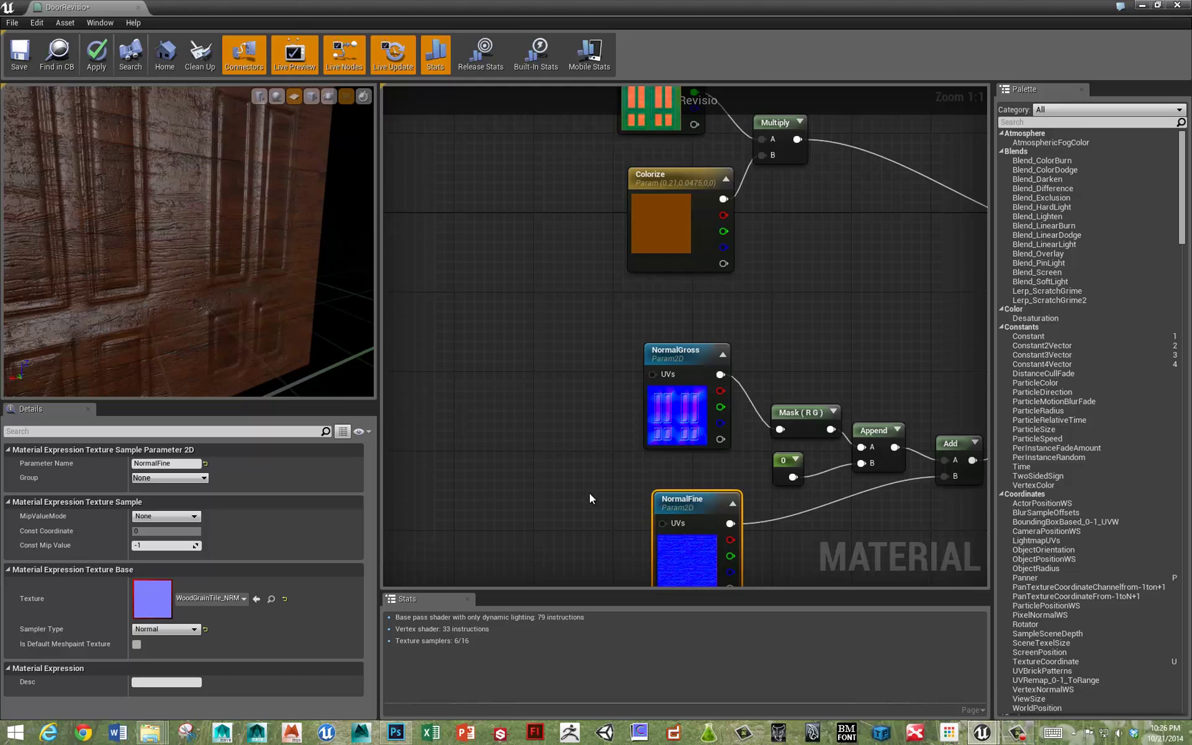
right_click_drag(502, 437, 500, 438)
right_click(499, 440)
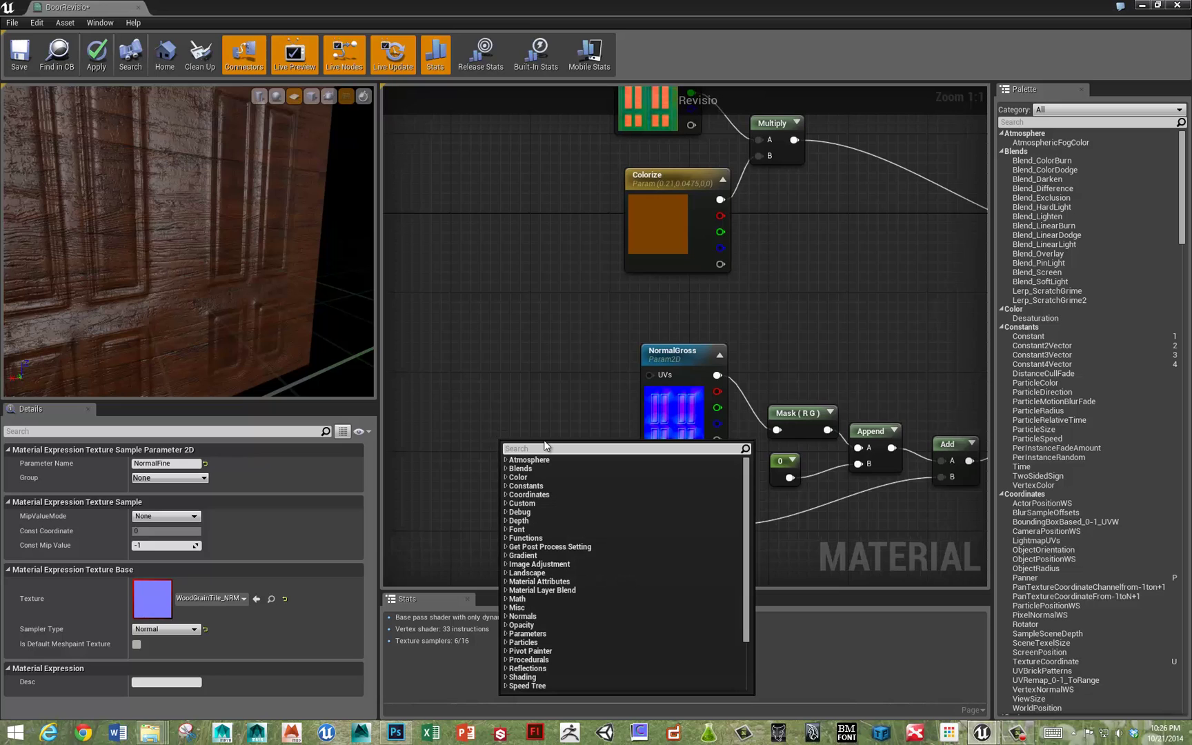
type("coo")
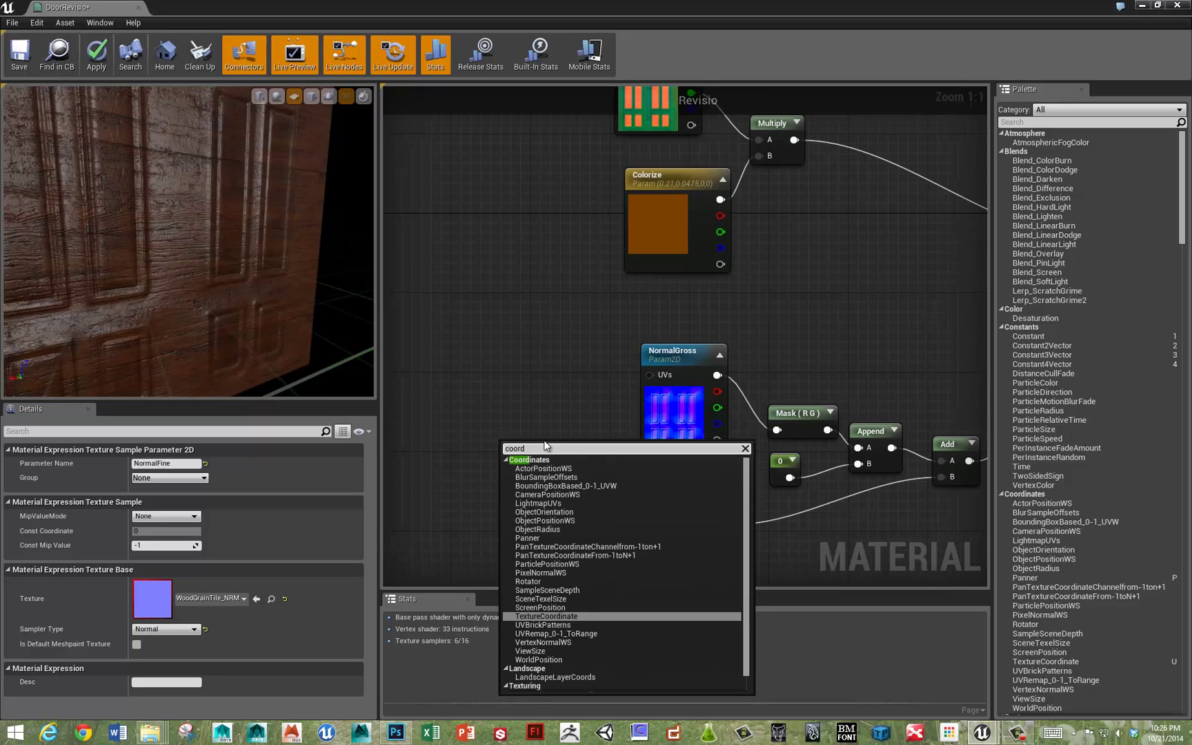
type("rd")
left_click(590, 616)
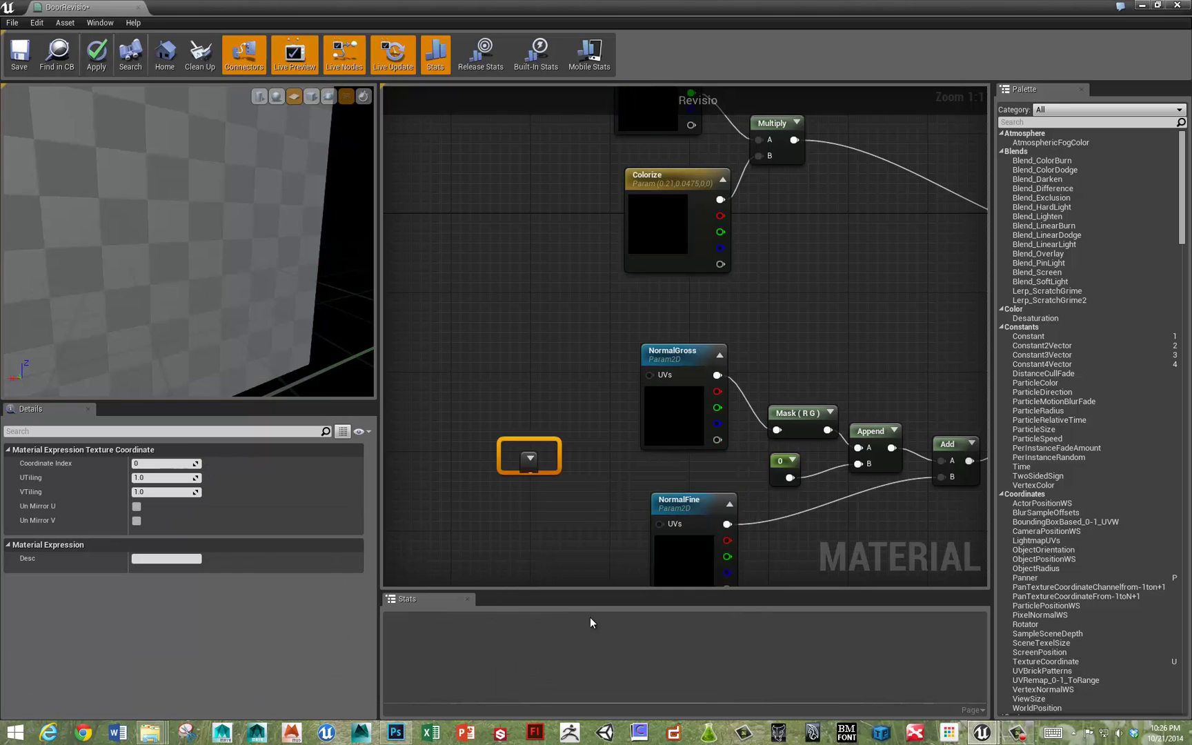
left_click_drag(549, 464, 658, 525)
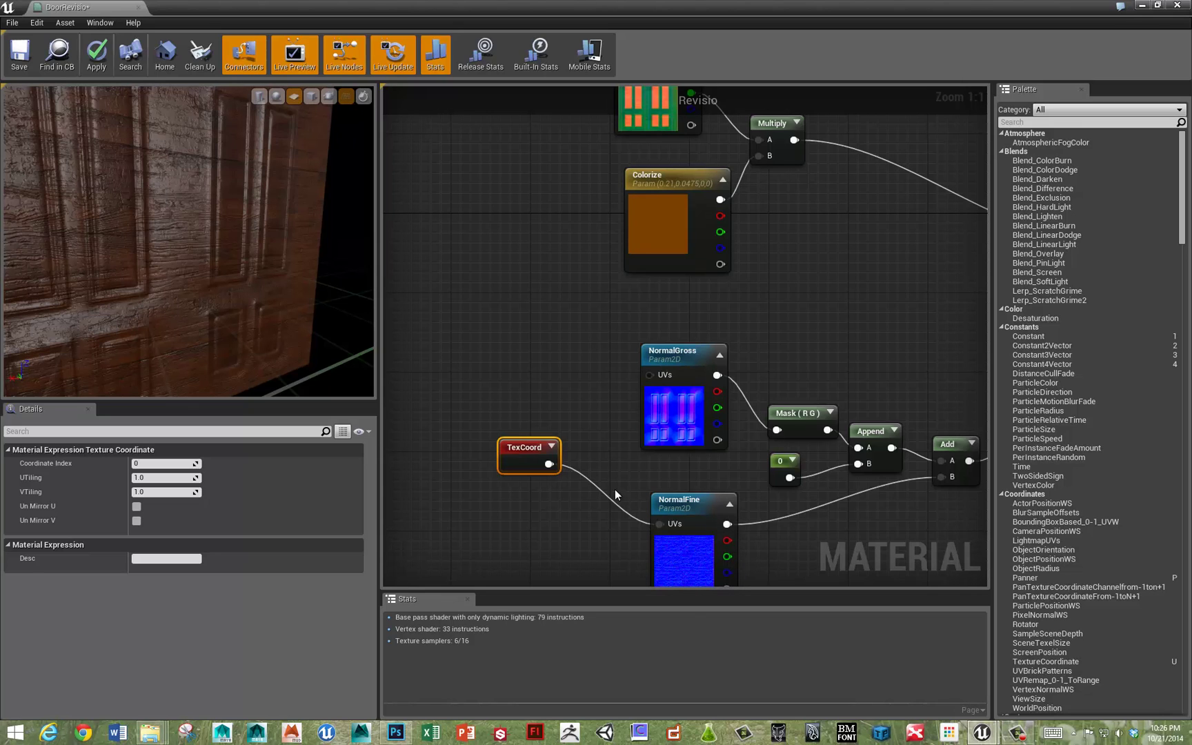
Move TexCoord up between the color and normal textures and connect it to ColorTex's UVs as well.
right_click_drag(562, 290, 596, 380)
left_click_drag(550, 532, 505, 402)
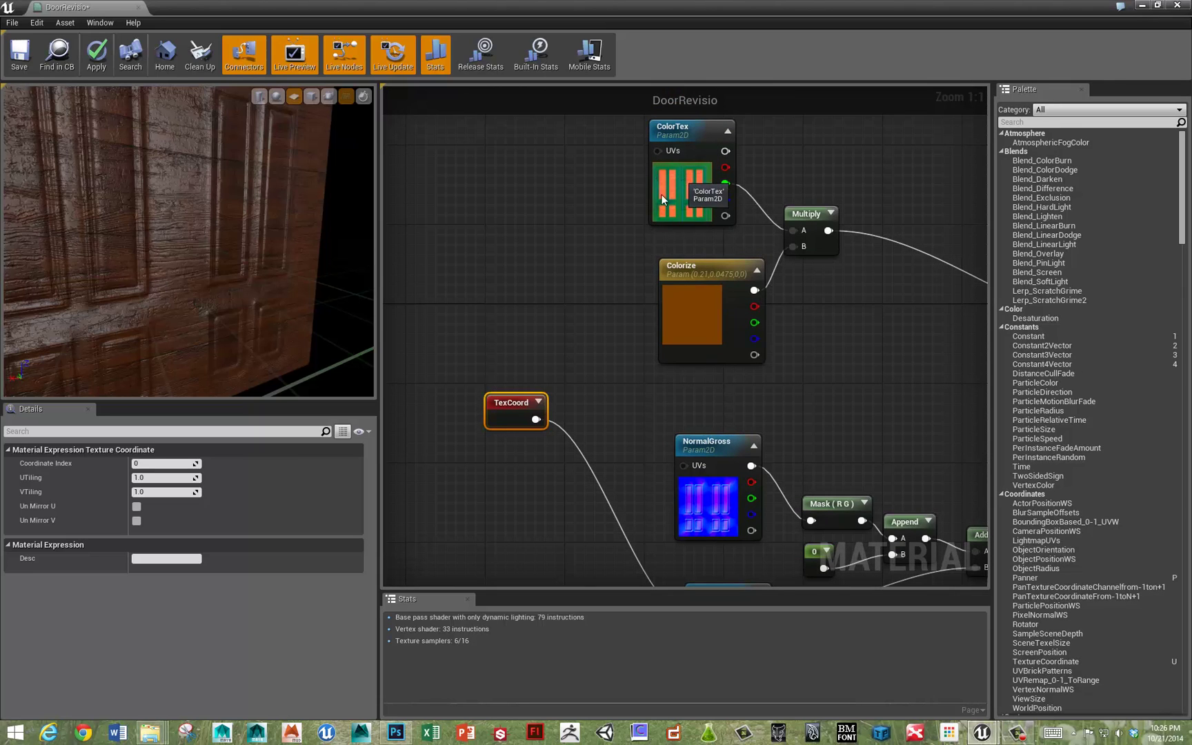
left_click_drag(536, 420, 655, 152)
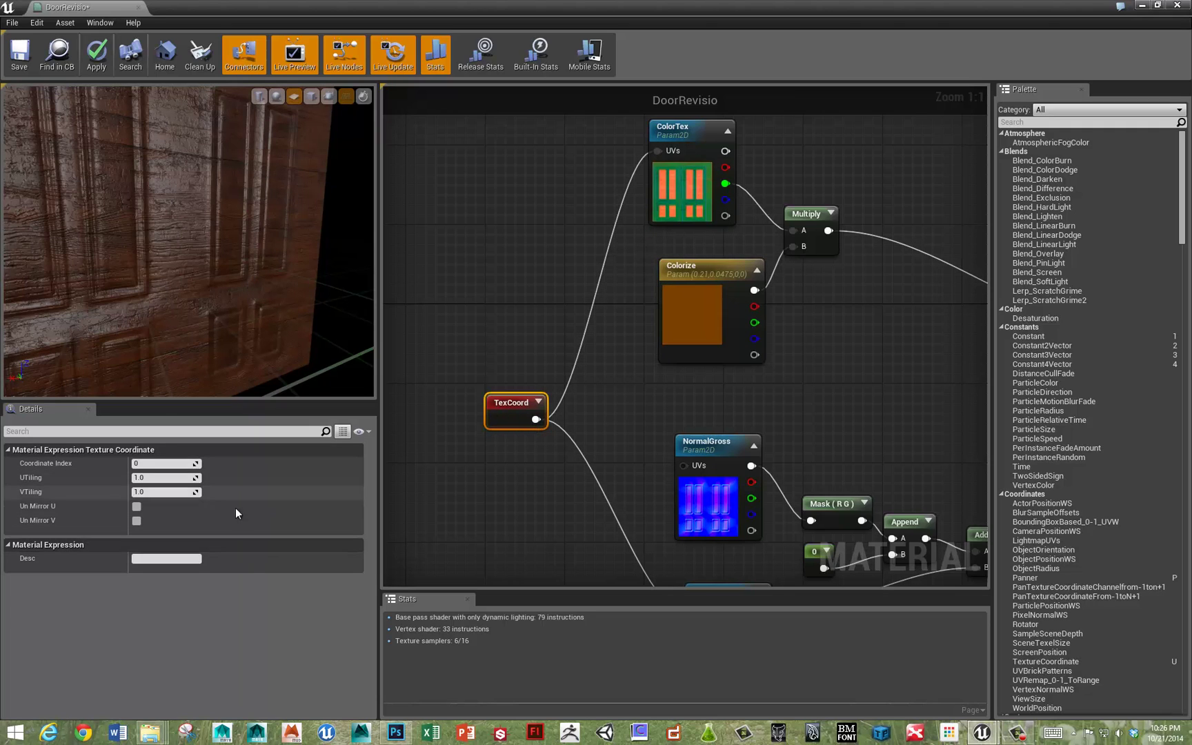
Set TexCoord's UTiling to 4 and VTiling to 2, and check the wood grain in the preview.
left_click(176, 477)
type("4")
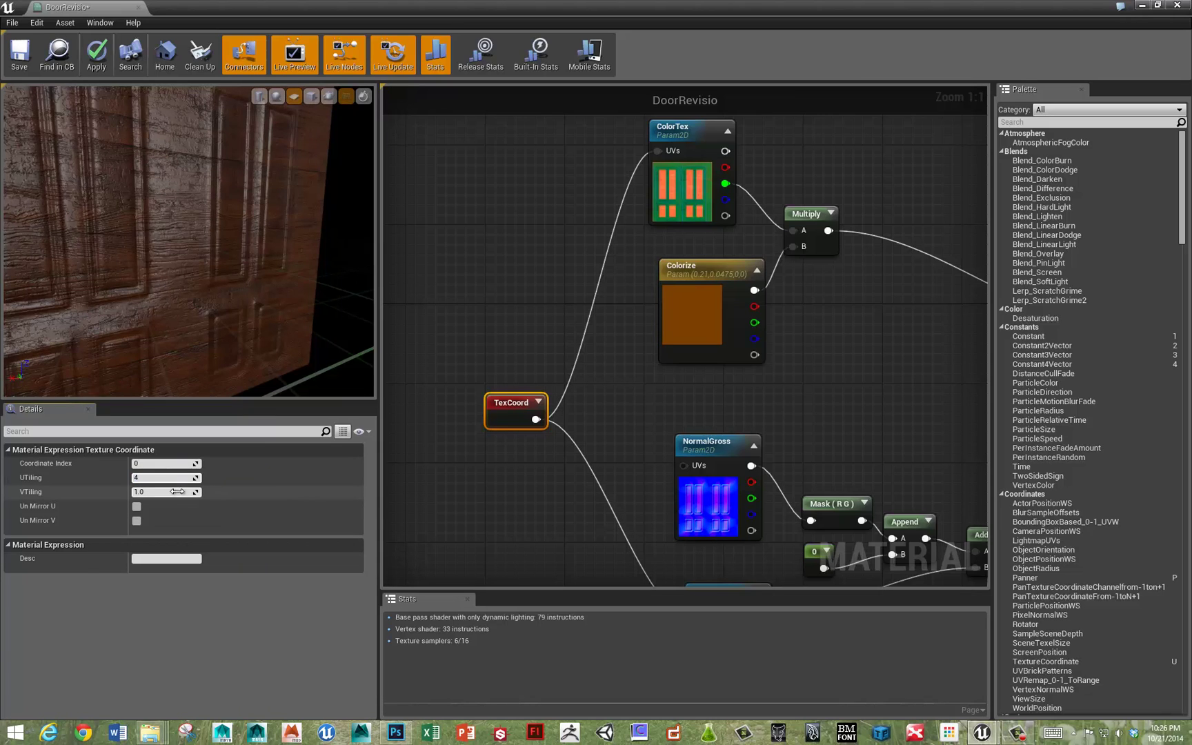
left_click(166, 492)
type("2")
key("Return")
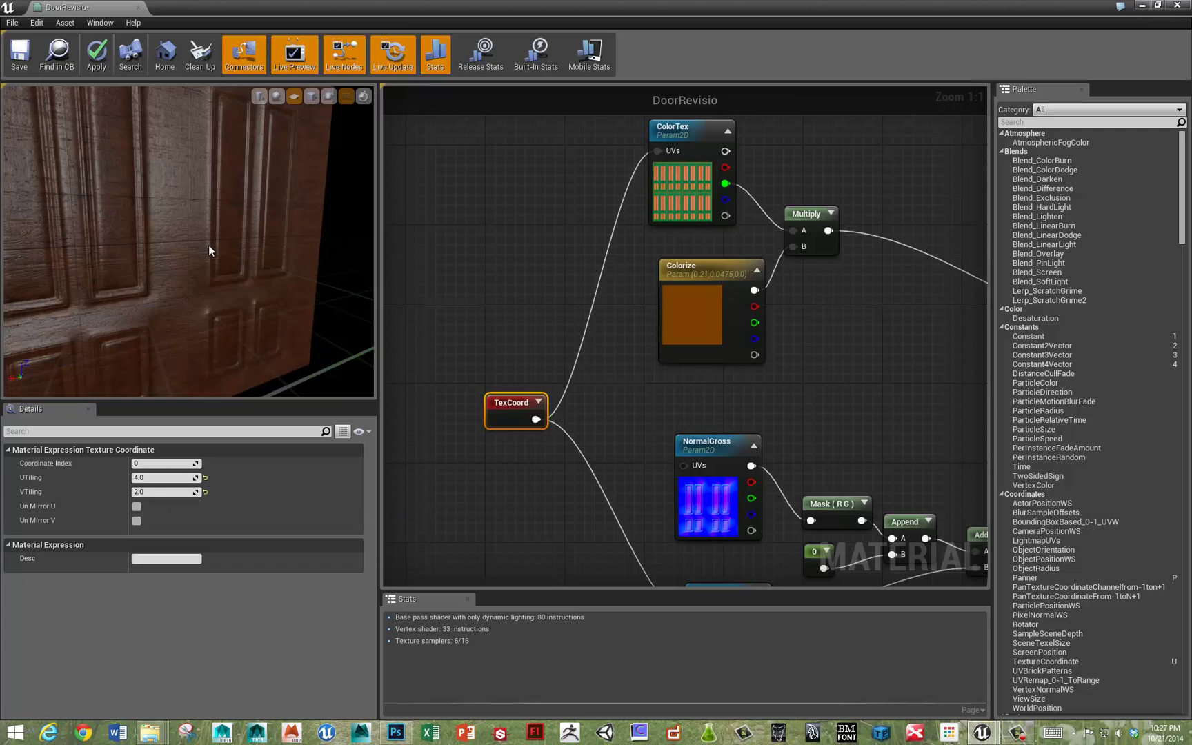
scroll(214, 261, "up", 5)
scroll(215, 261, "down", 5)
left_click_drag(202, 250, 202, 280)
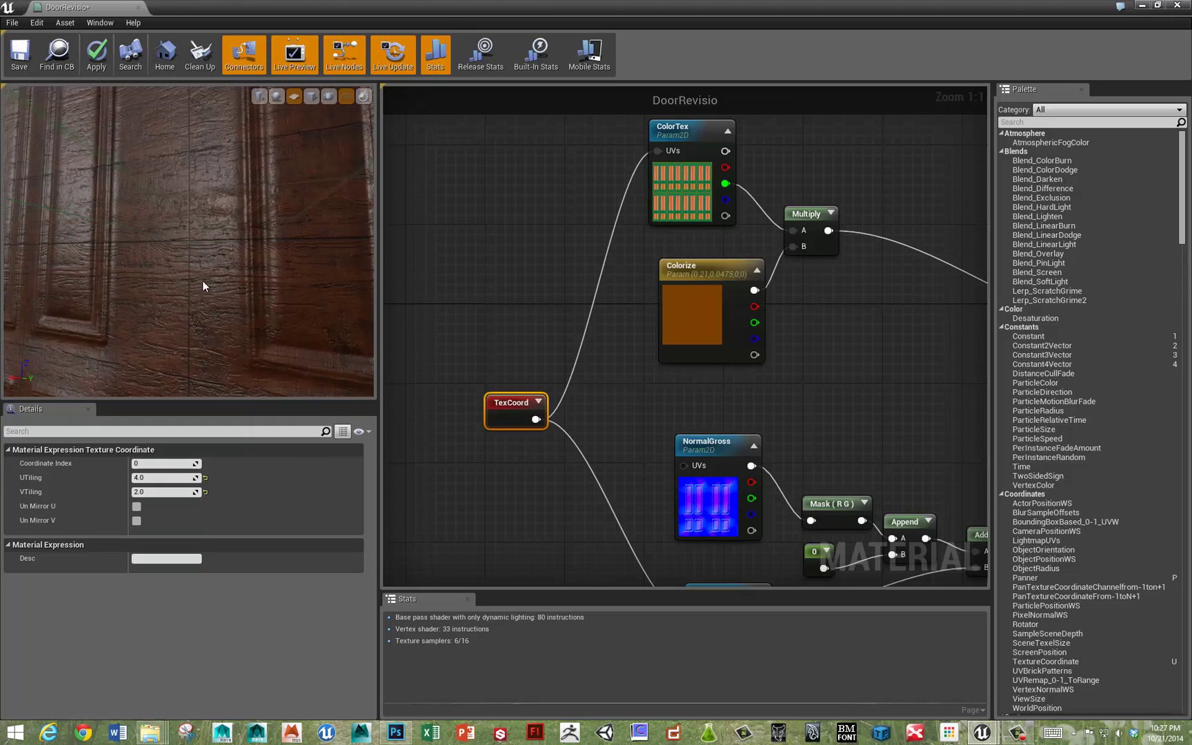
Set TexCoord's VTiling to 5.
left_click(164, 477)
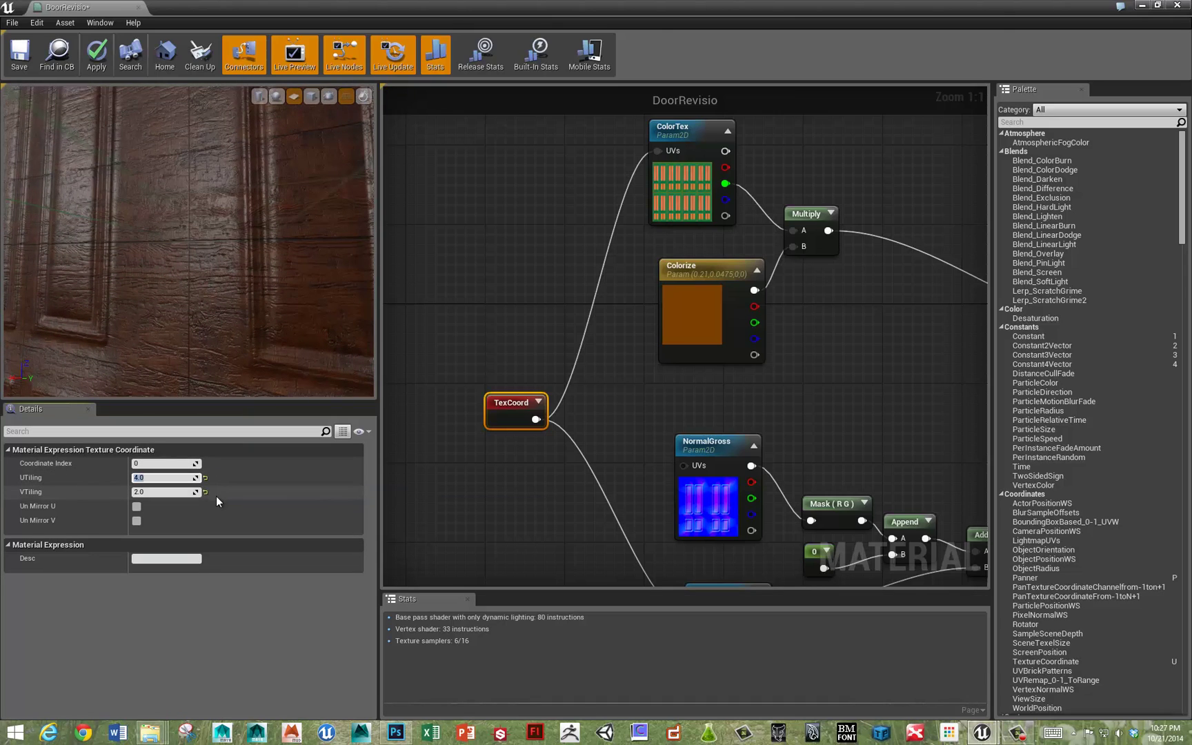
left_click(172, 491)
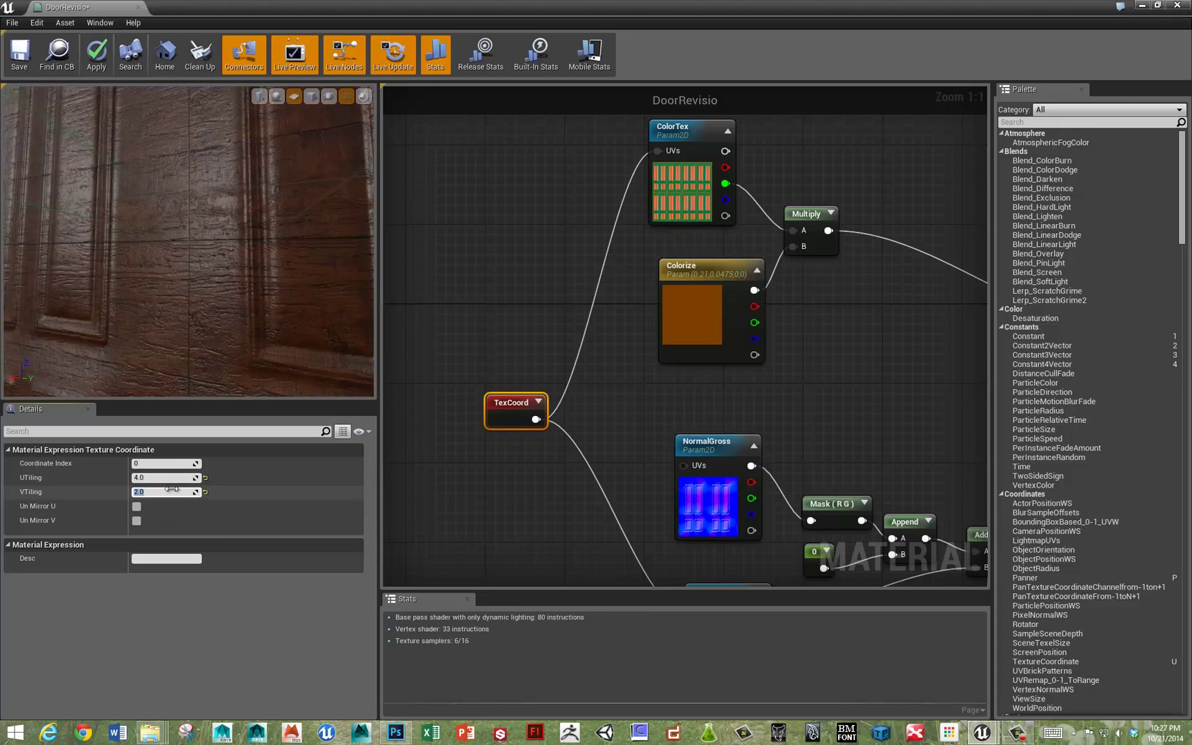
type("5")
key("Return")
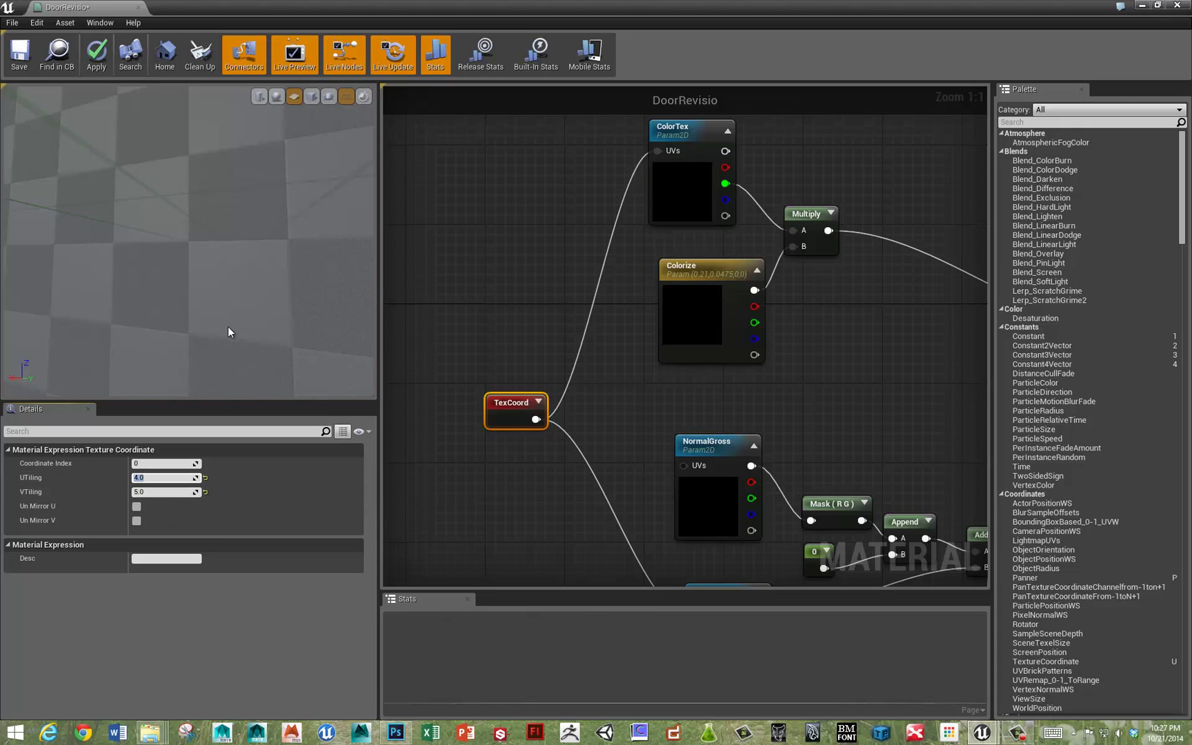
Examine the tiled wood grain on the door preview from near, far and different angles.
scroll(136, 272, "down", 8)
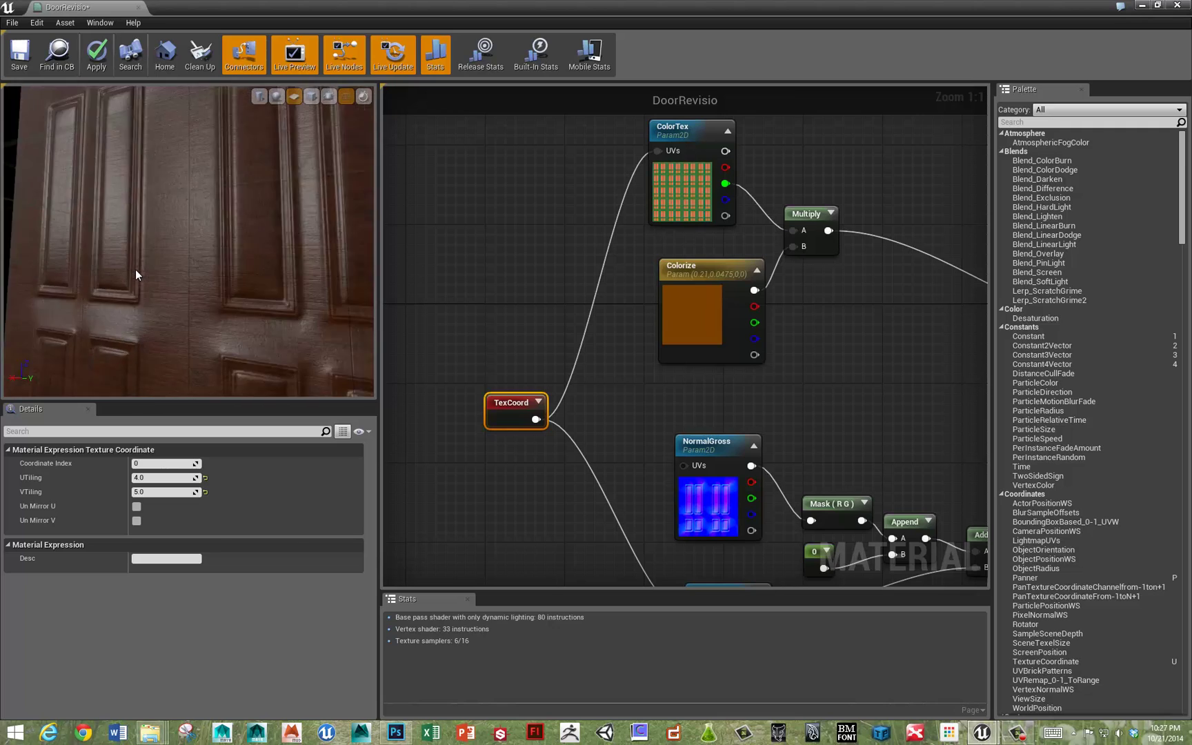
mouse_move(150, 287)
left_mouse_down()
mouse_move(190, 302)
mouse_move(146, 288)
left_mouse_up()
scroll(146, 288, "down", 5)
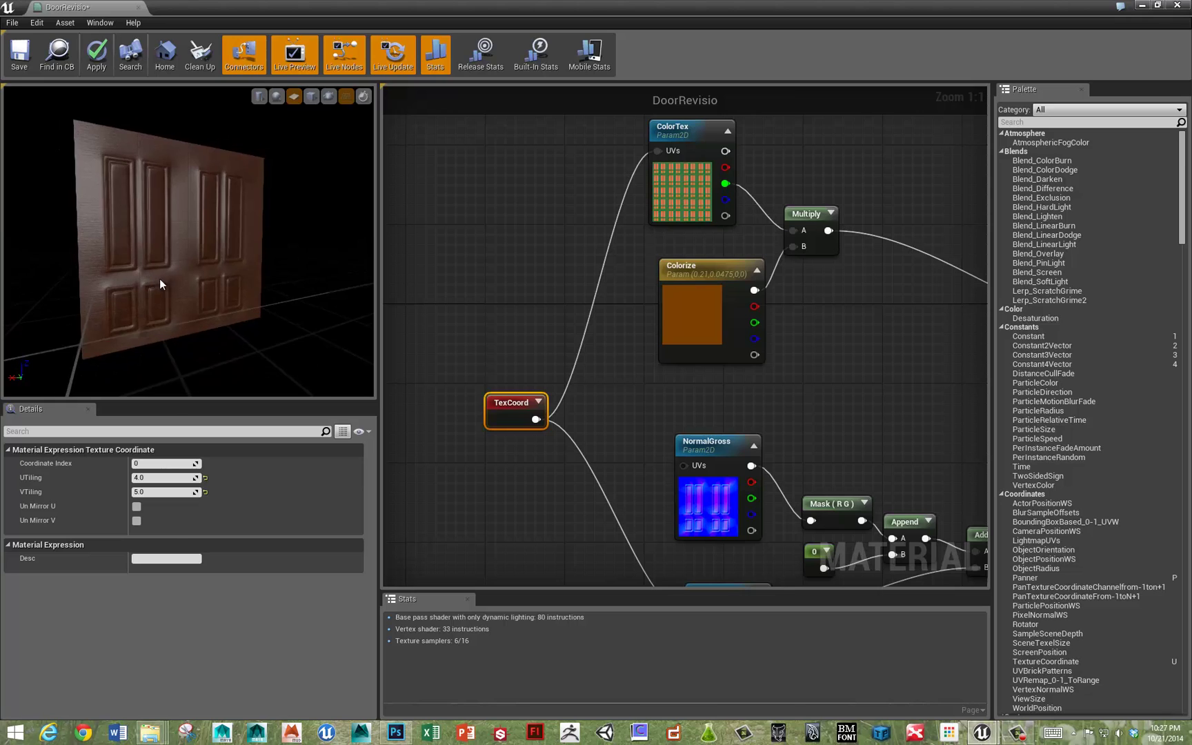
scroll(166, 281, "up", 6)
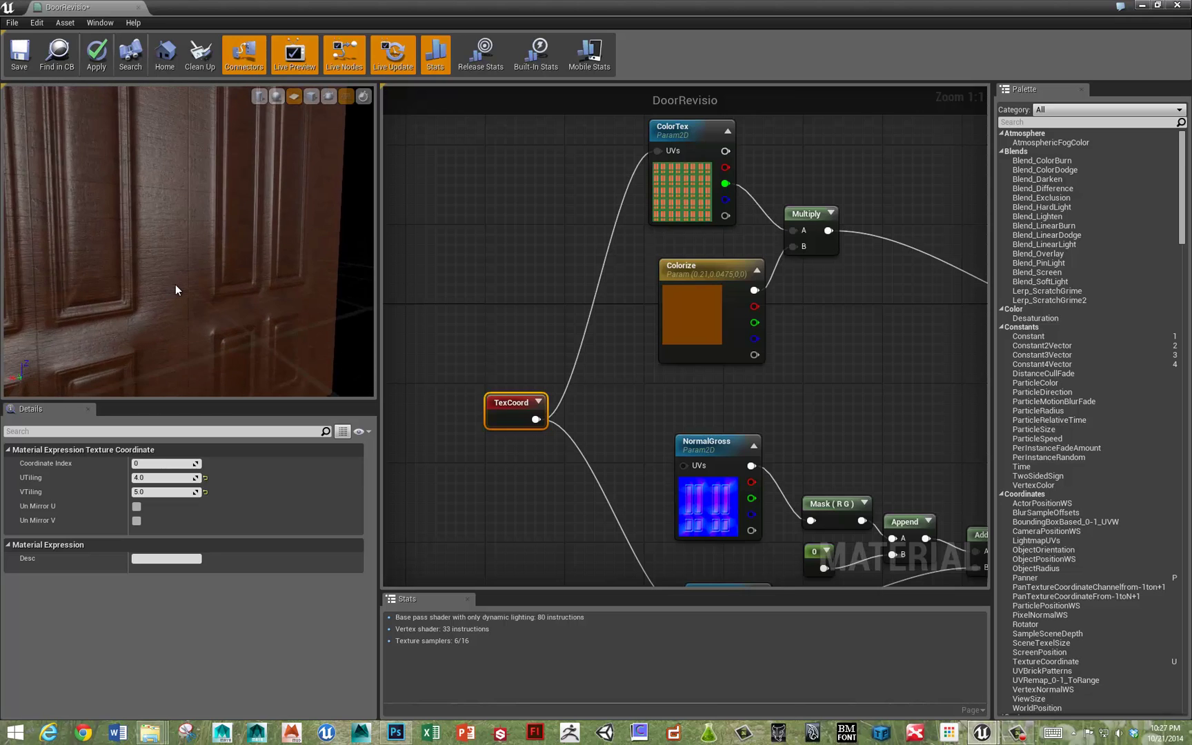
scroll(192, 282, "down", 3)
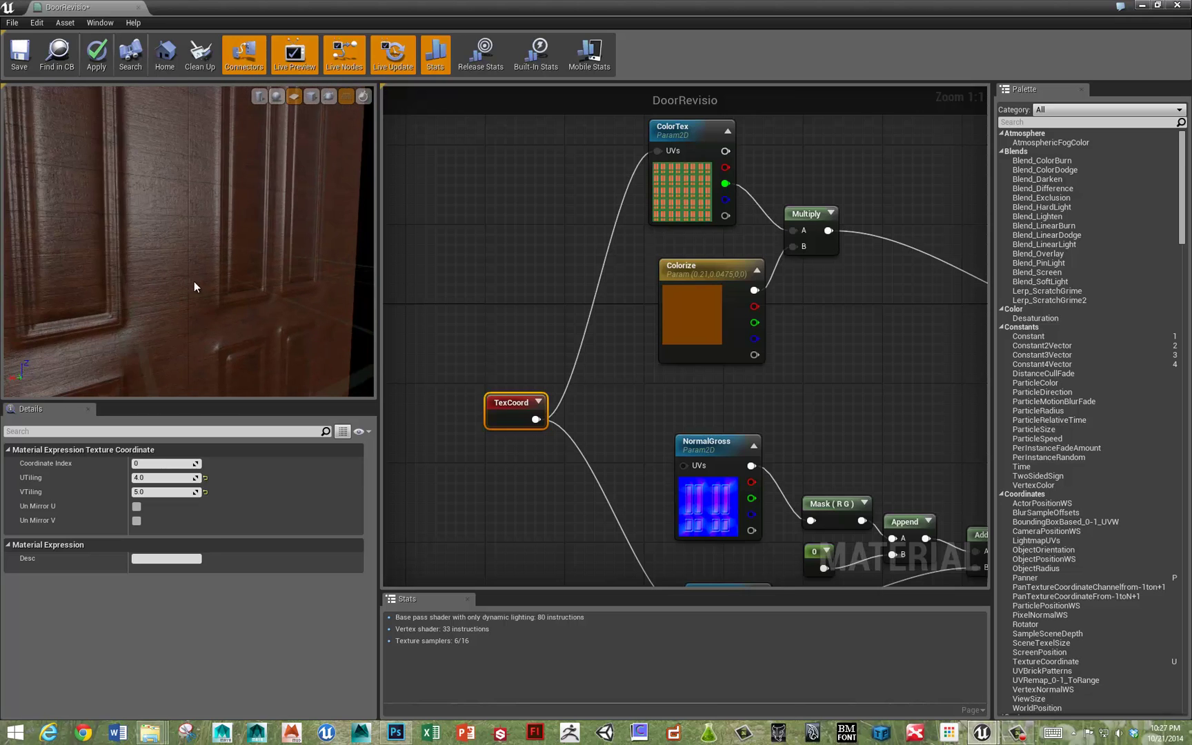
left_click_drag(180, 281, 258, 289)
scroll(258, 290, "up", 3)
scroll(257, 290, "down", 3)
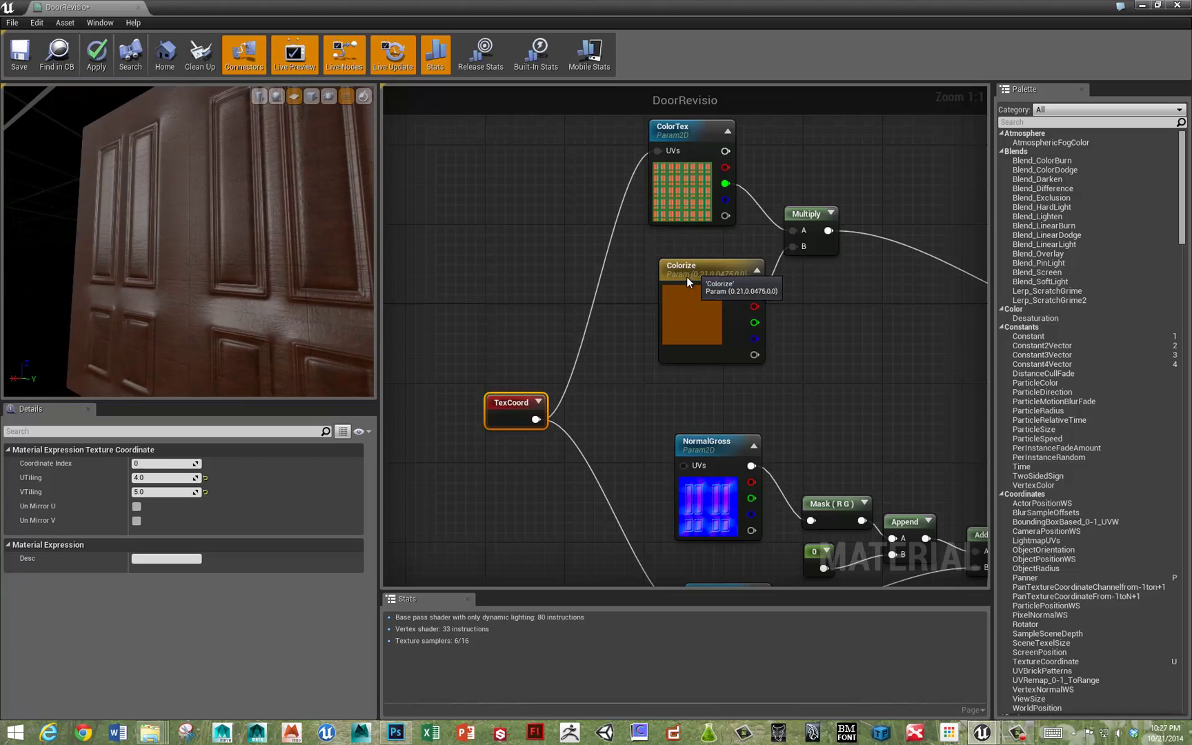
Duplicate the ColorTex node and place the copy below Multiply, beside Colorize.
left_click_drag(686, 280, 668, 305)
right_click_drag(668, 305, 487, 253)
left_click(497, 142)
key("ctrl+w")
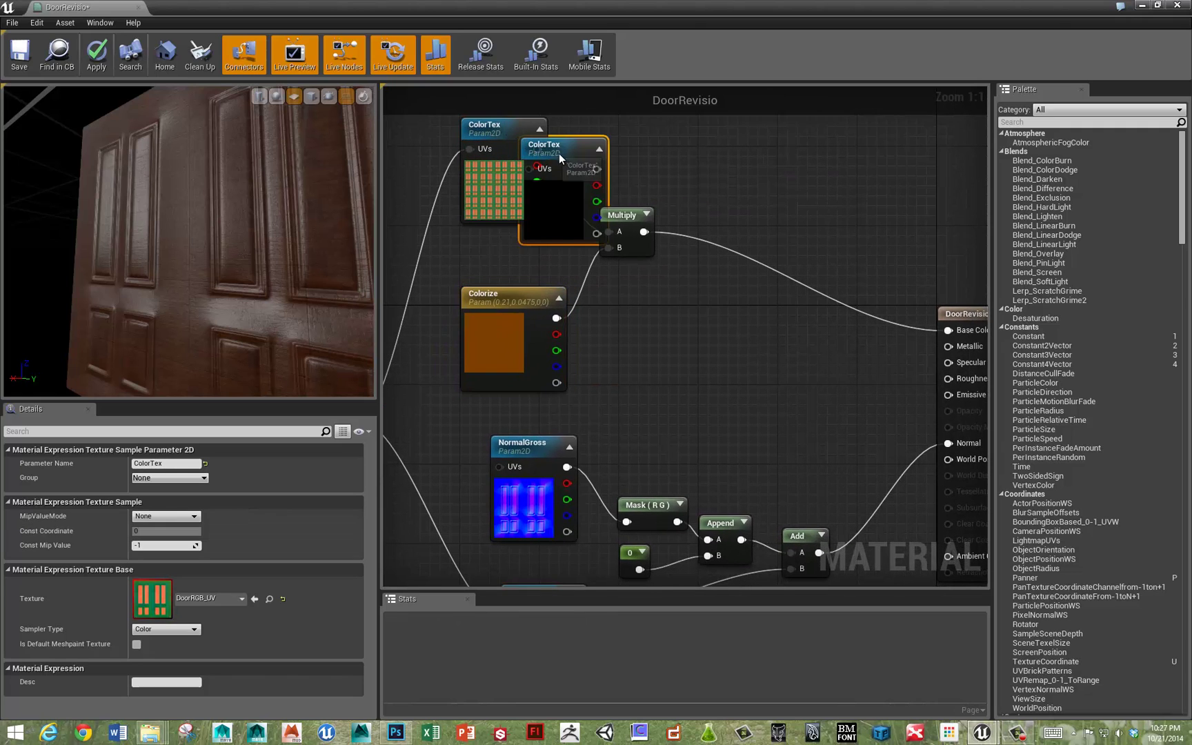
left_click_drag(561, 155, 648, 293)
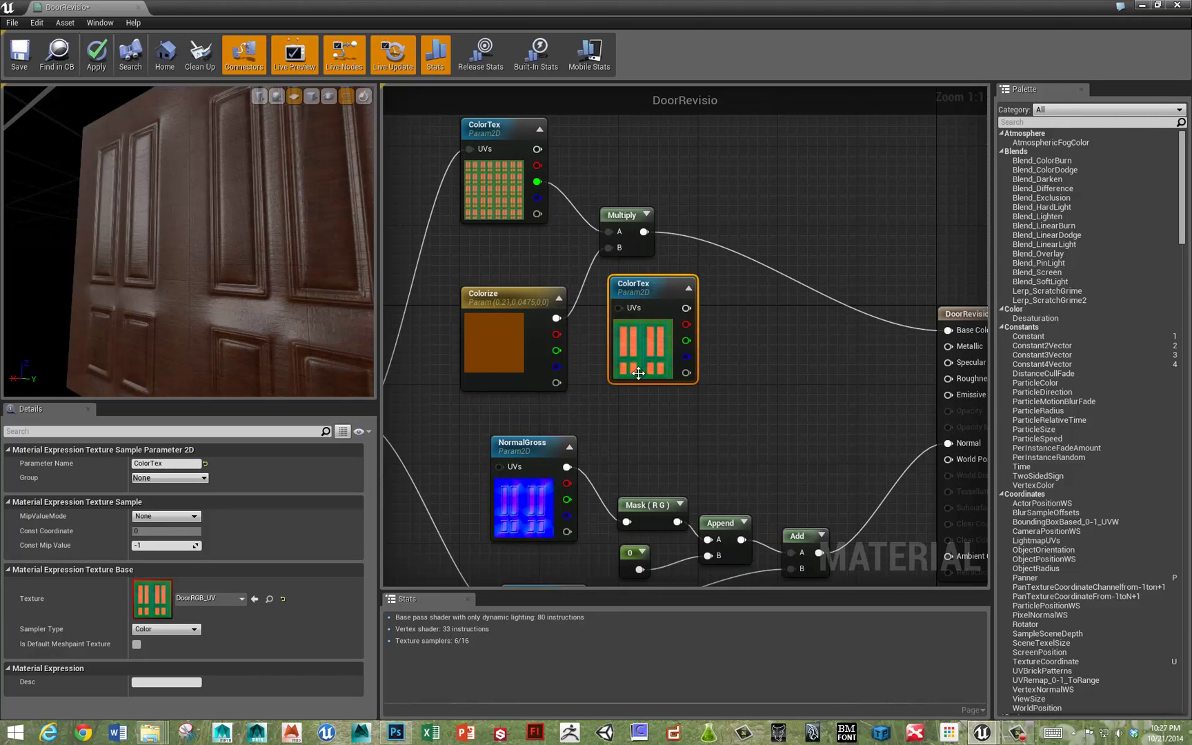
Switch to Photoshop to check the channels of DoorRGB_UV.tga, and return to the Unreal material editor.
right_click_drag(750, 382, 637, 282)
key("alt+Tab")
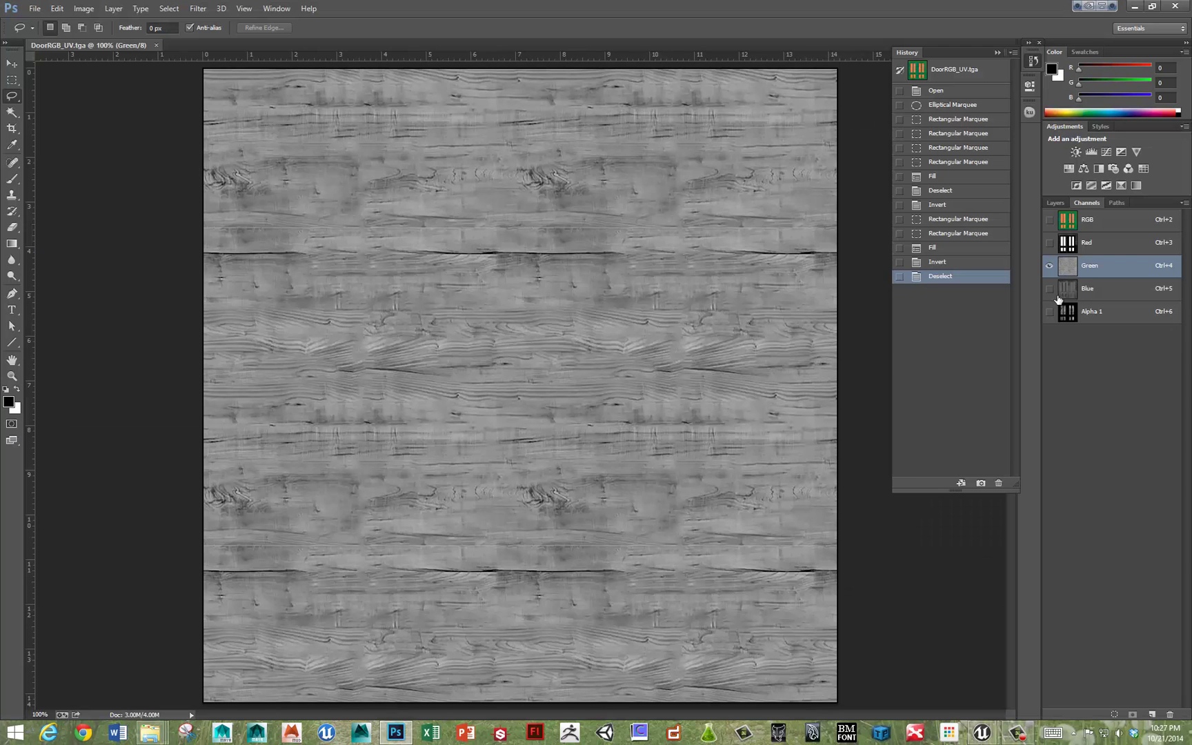
key("alt+Tab")
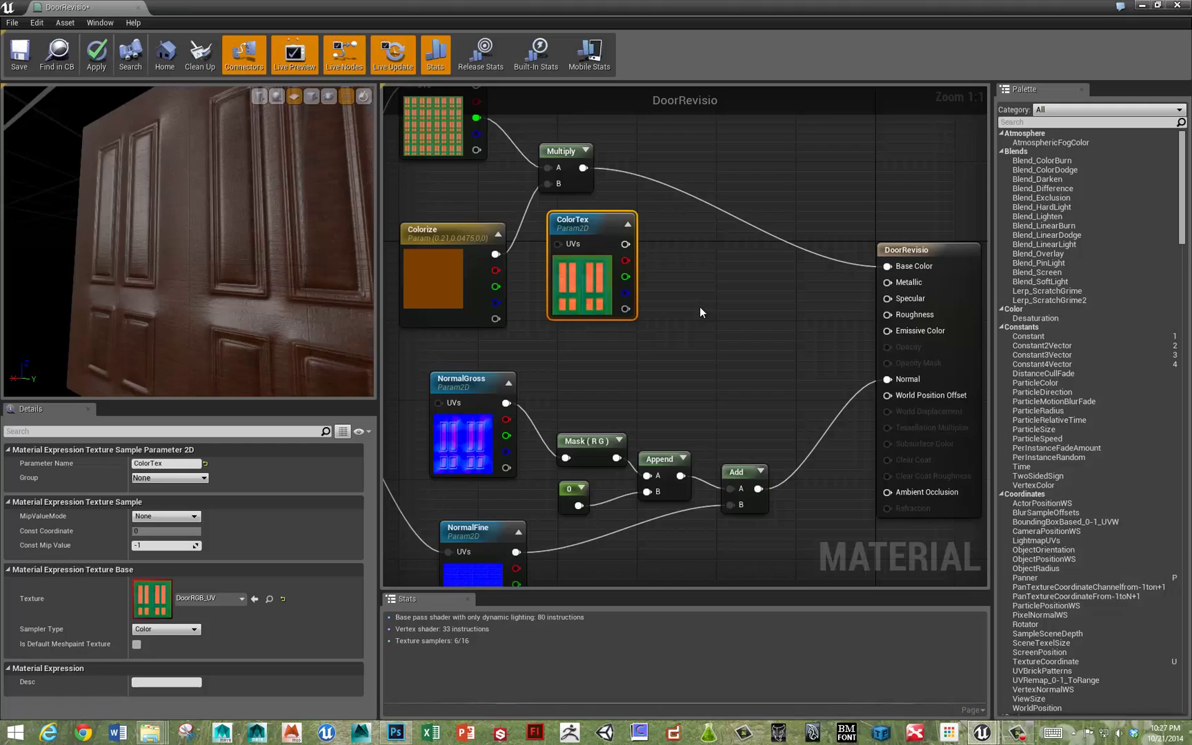
Connect the duplicate ColorTex's blue output to Ambient Occlusion and move that node closer to the DoorRevisio material node.
left_click_drag(625, 292, 888, 492)
left_click_drag(608, 245, 678, 304)
left_click_drag(239, 256, 242, 259)
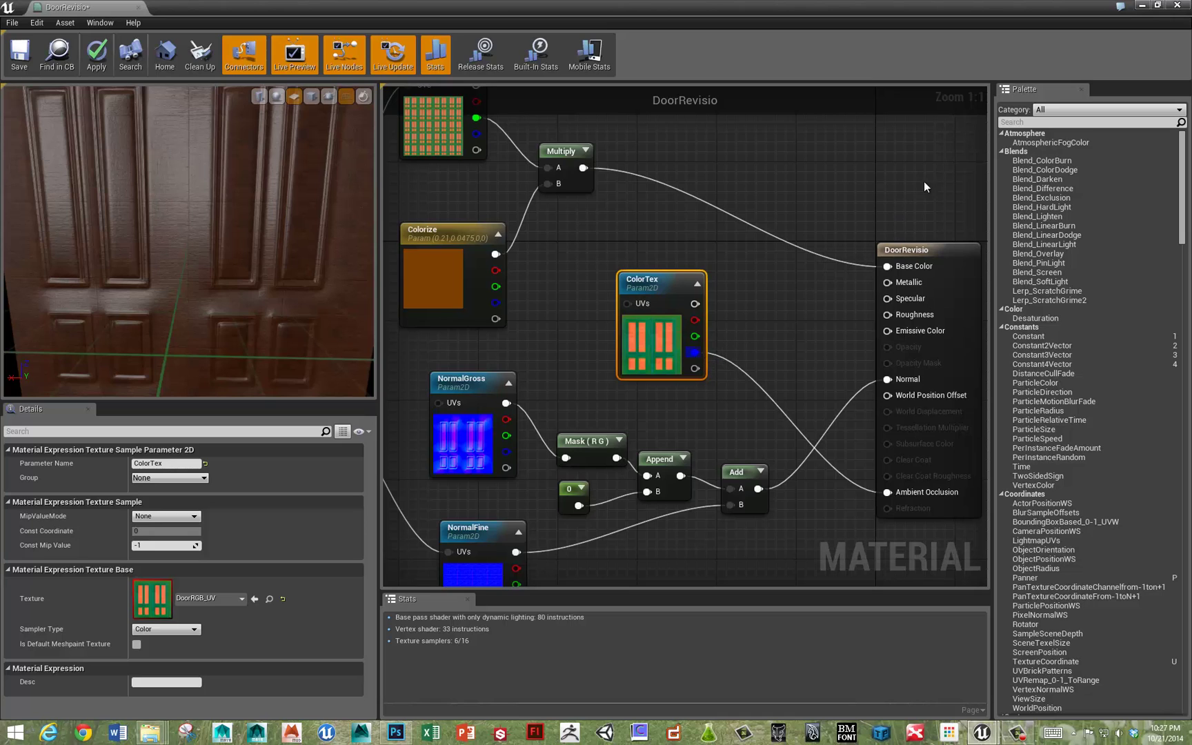
Keep the DoorRevisio material's domain as Surface and set its blend mode to Masked.
left_click(925, 252)
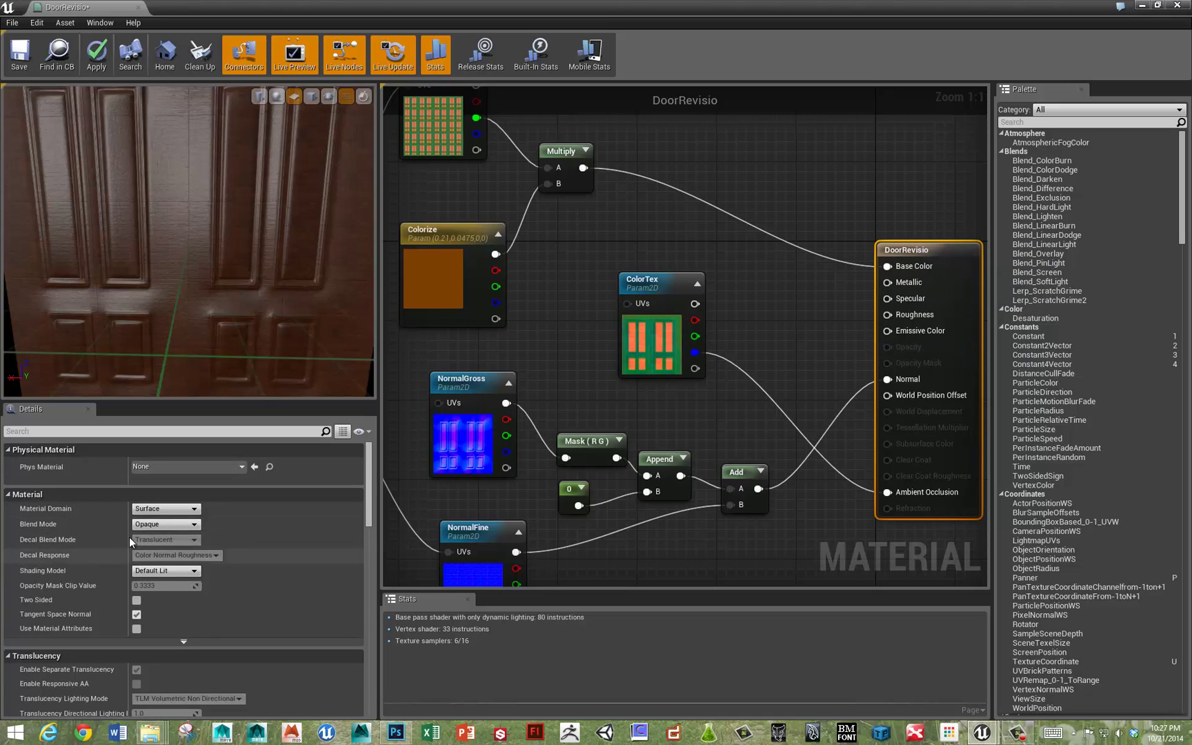
left_click(160, 510)
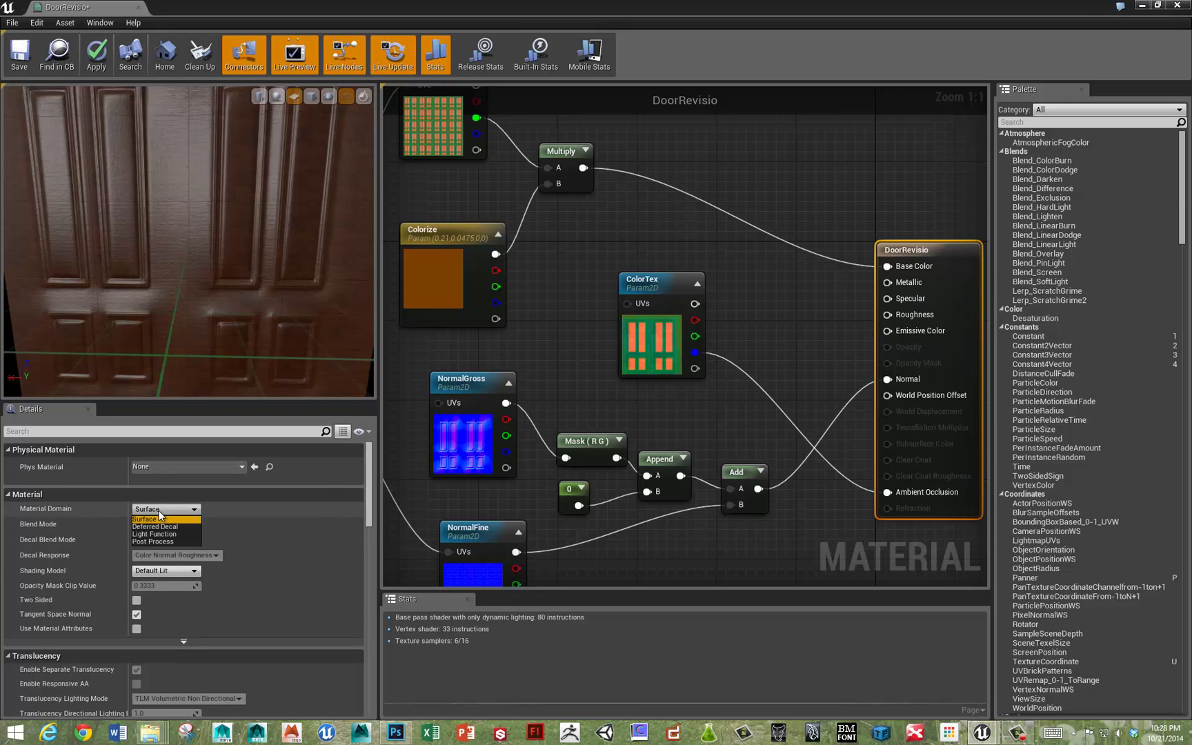
left_click(160, 517)
left_click(169, 524)
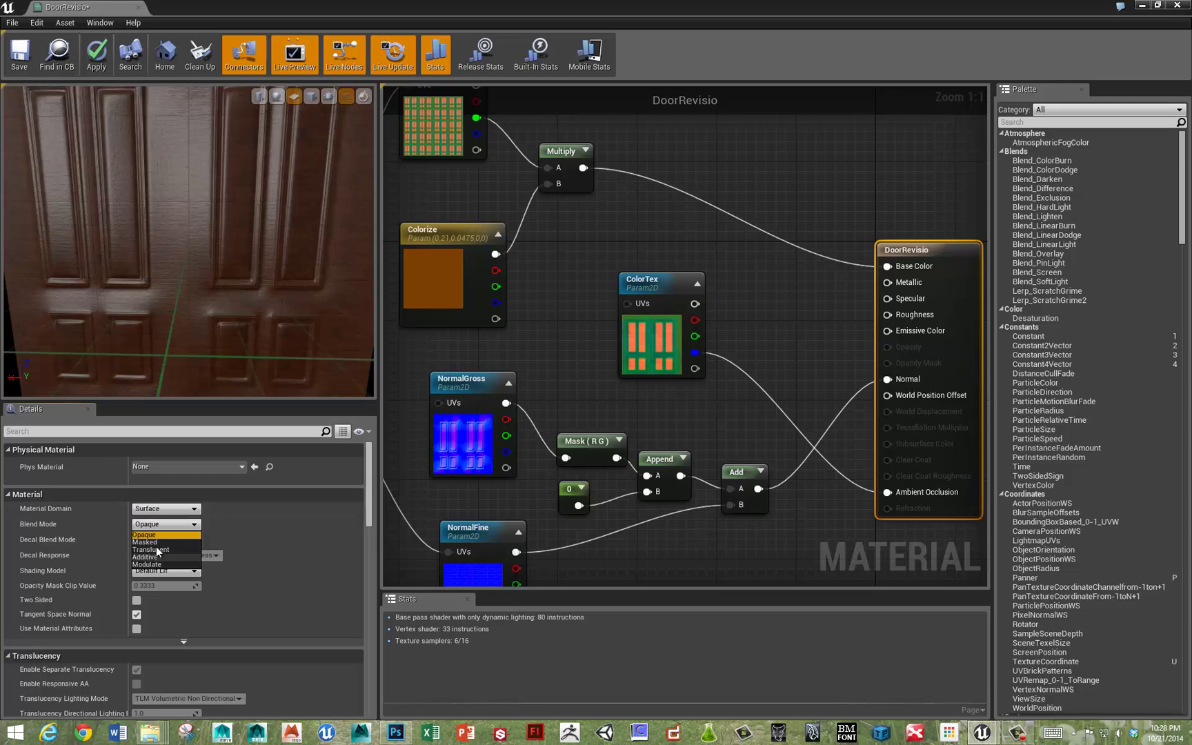
left_click(157, 543)
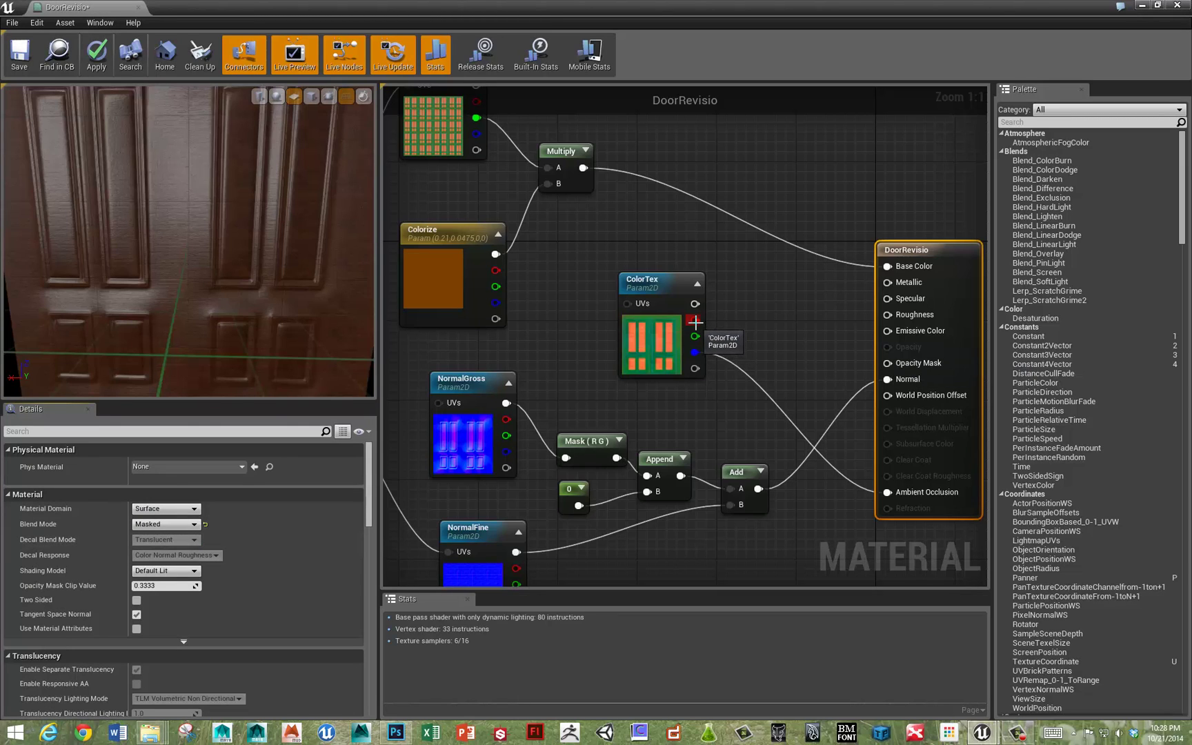
Try ColorTex's red output as the Opacity Mask on the door preview, and check DoorRGB_UV.tga's red channel in Photoshop before returning to Unreal.
left_click_drag(695, 320, 887, 363)
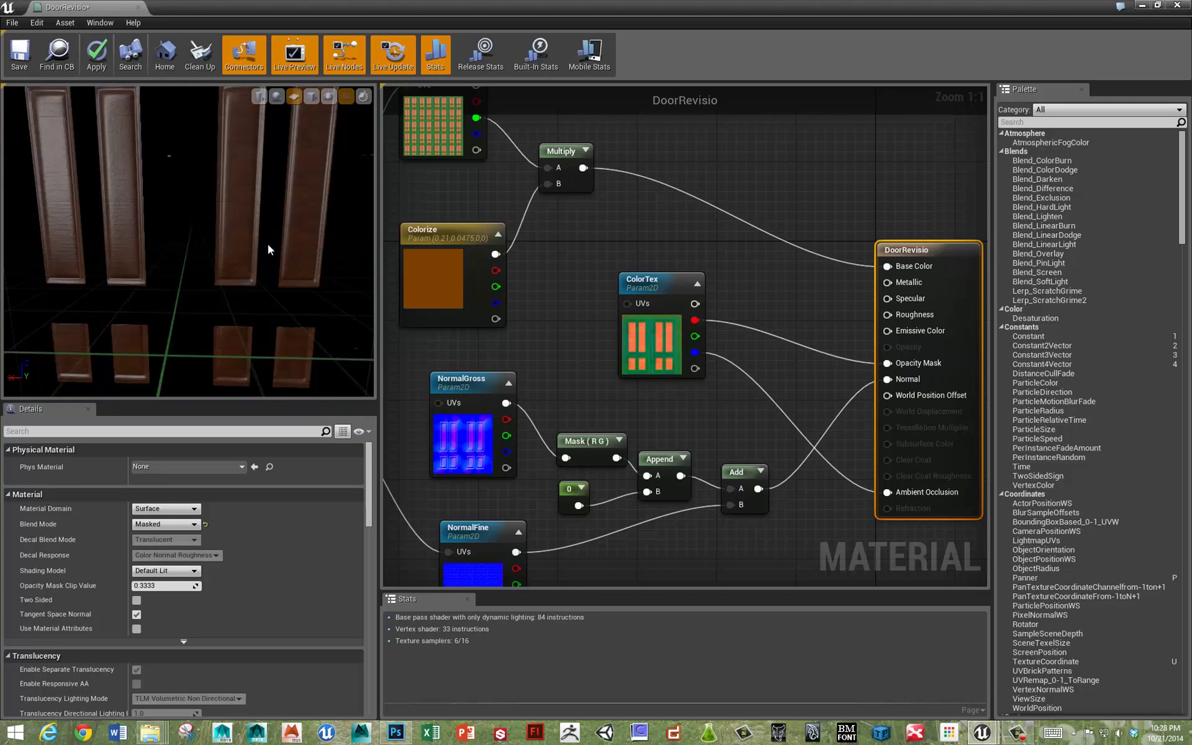
right_click_drag(256, 241, 297, 237)
left_click_drag(297, 237, 338, 242)
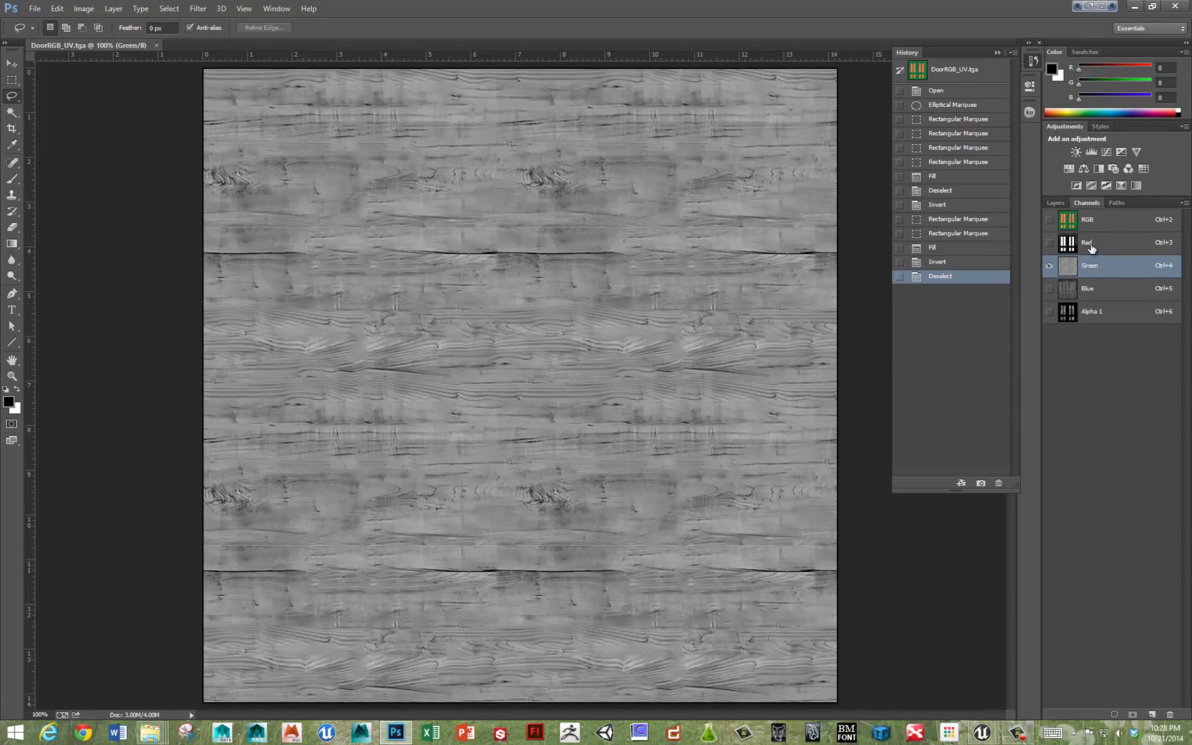
left_click(1067, 245)
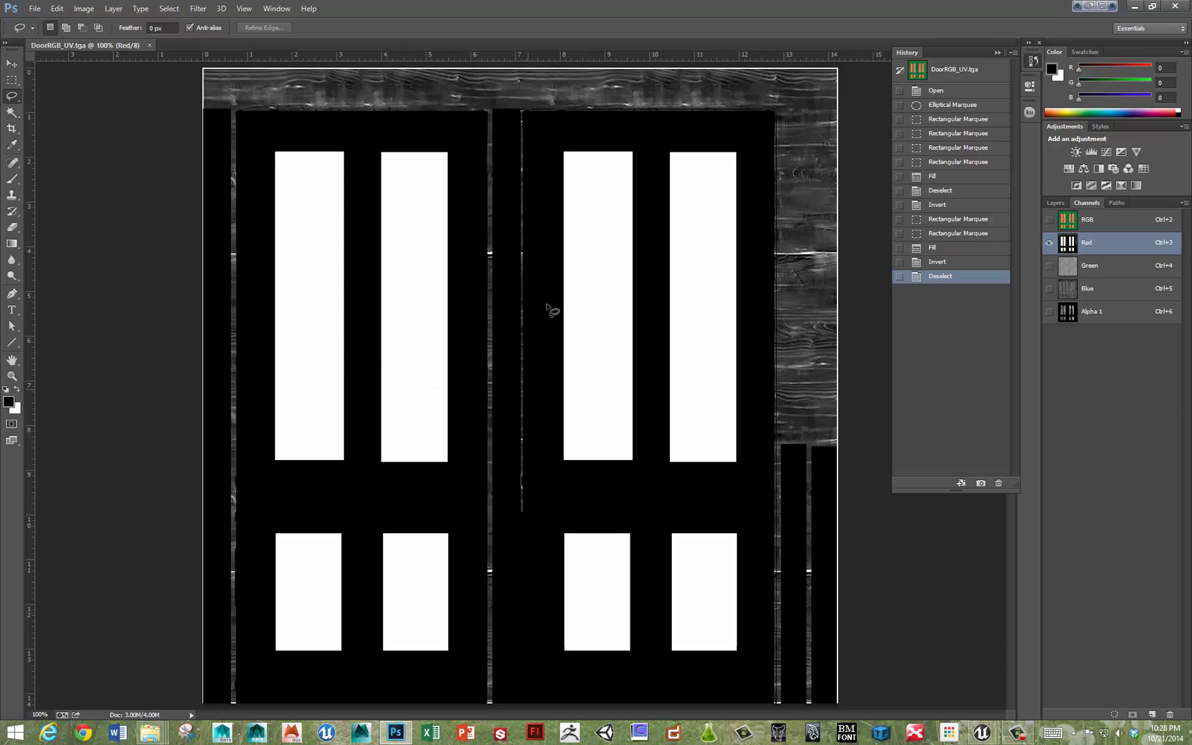
key("alt+Tab")
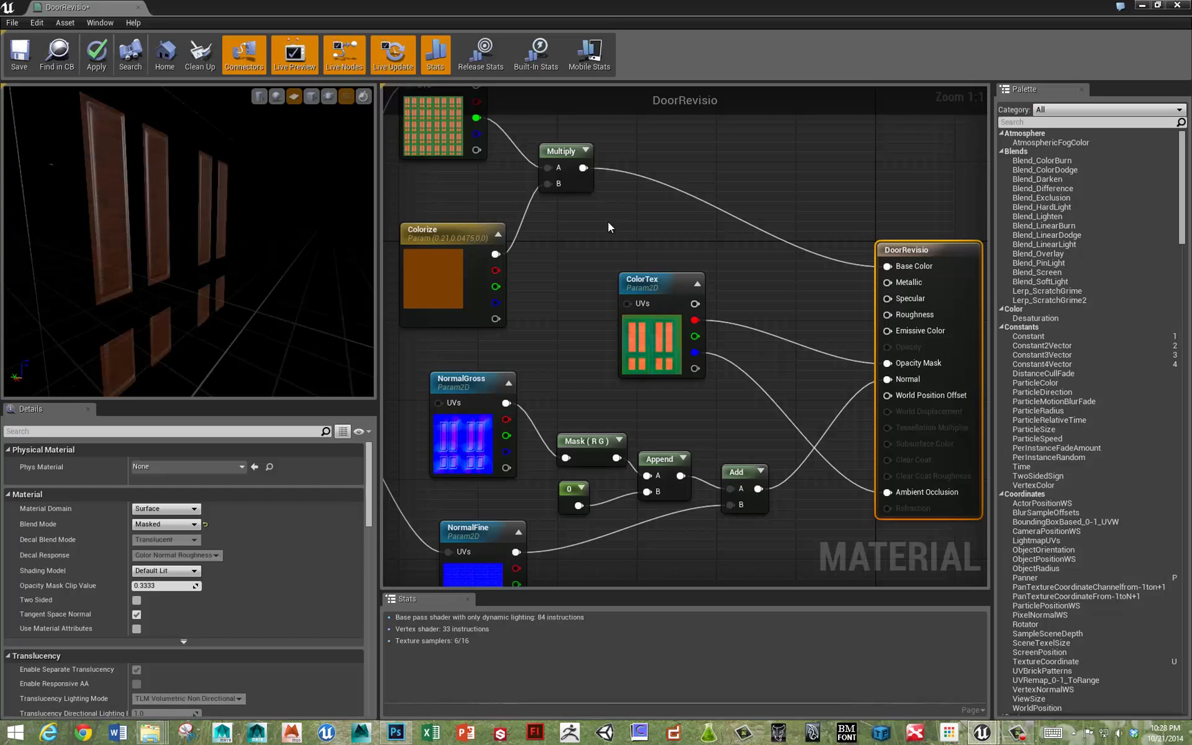
Move the ColorTex node closer to Colorize and break the connection between its red output and Opacity Mask.
left_click(661, 285)
left_click_drag(660, 285, 601, 276)
left_click(636, 310, "alt")
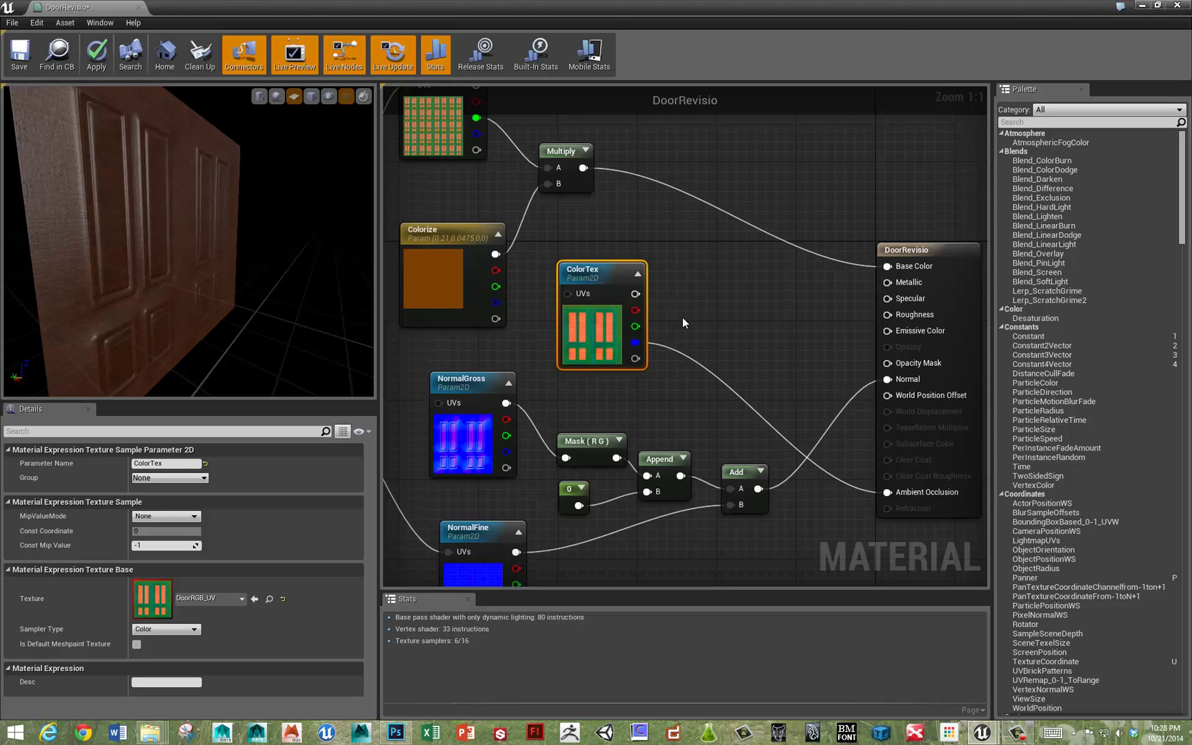
Add a OneMinus node between ColorTex and the DoorRevisio material node.
right_click(706, 312)
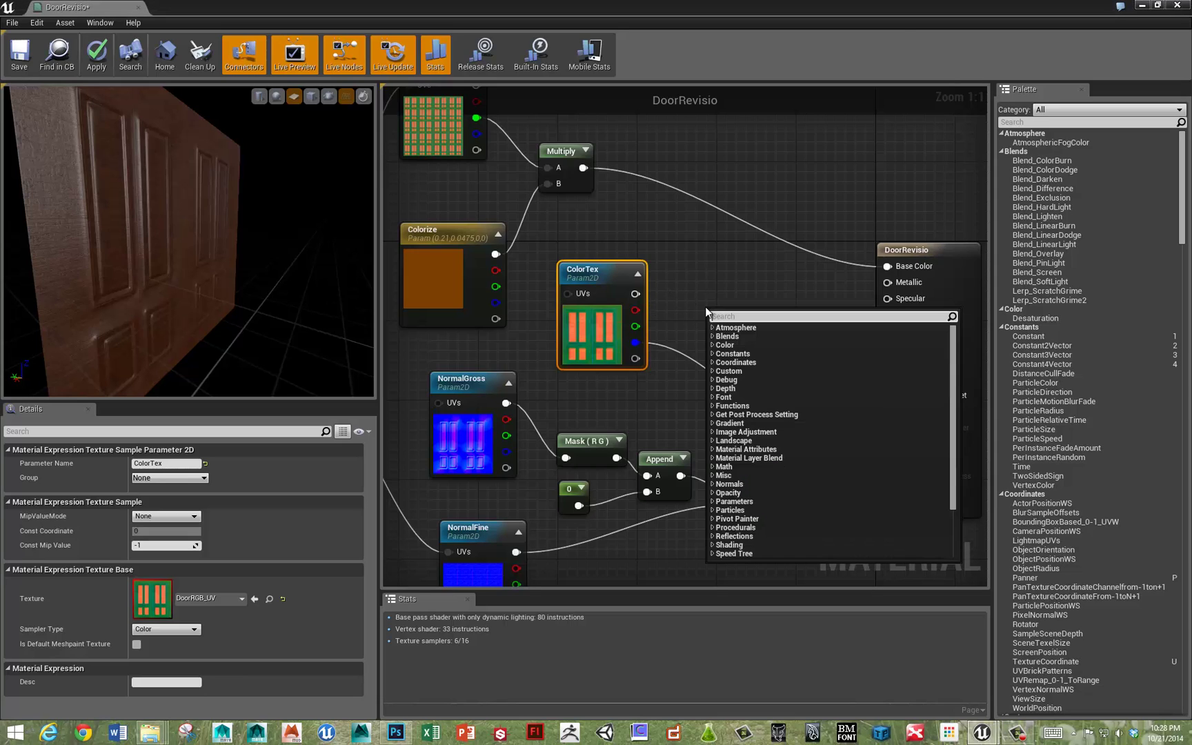
type("-")
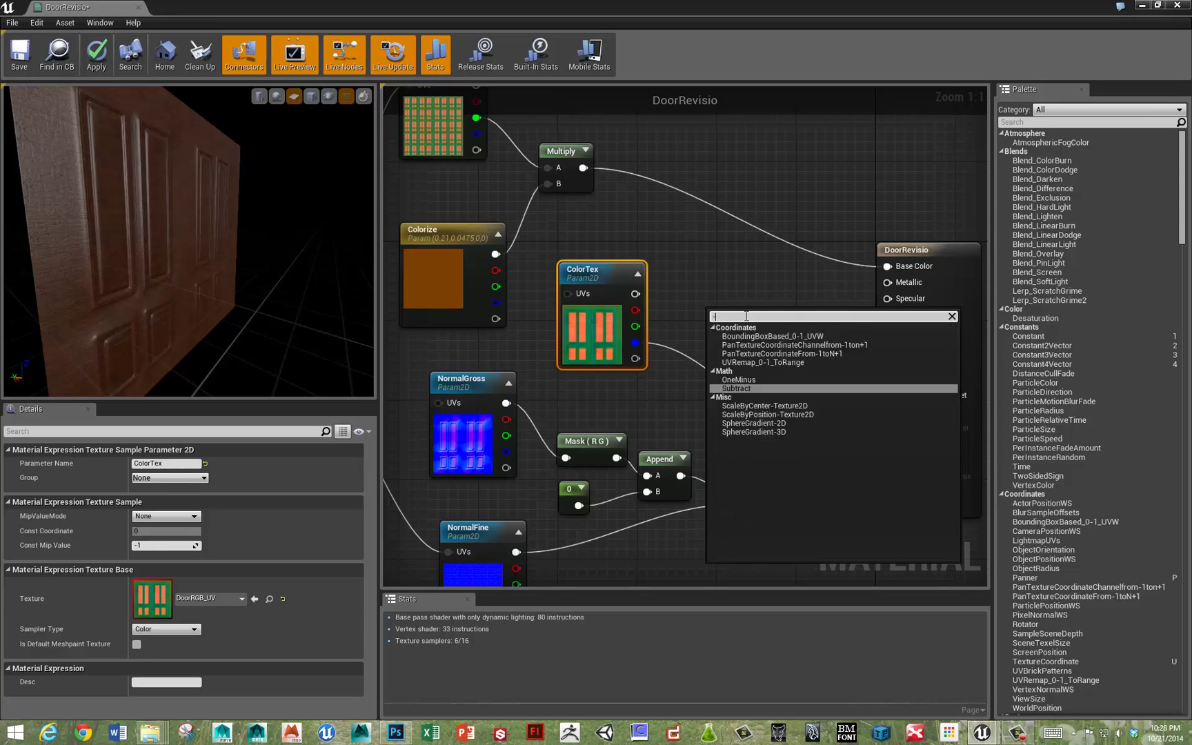
left_click(750, 379)
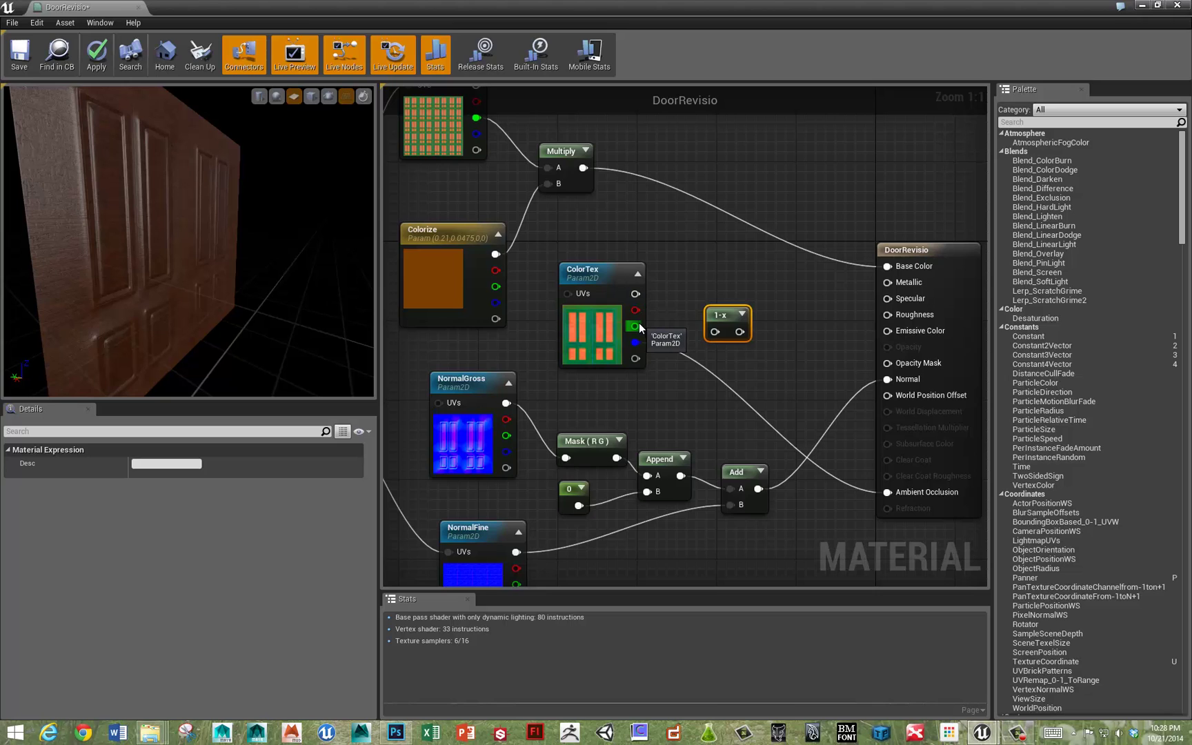
Recheck the red channel in Photoshop, and in Unreal route ColorTex's red output through the OneMinus node into Opacity Mask.
key("alt+Tab")
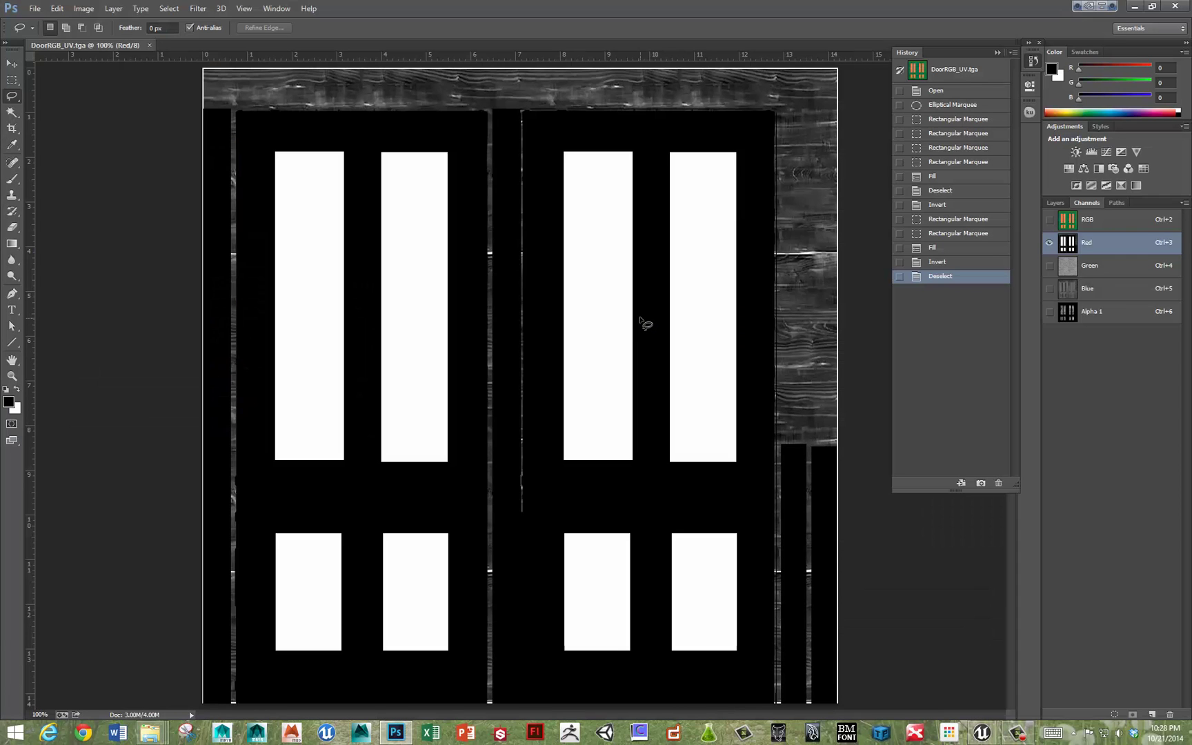
key("alt+Tab")
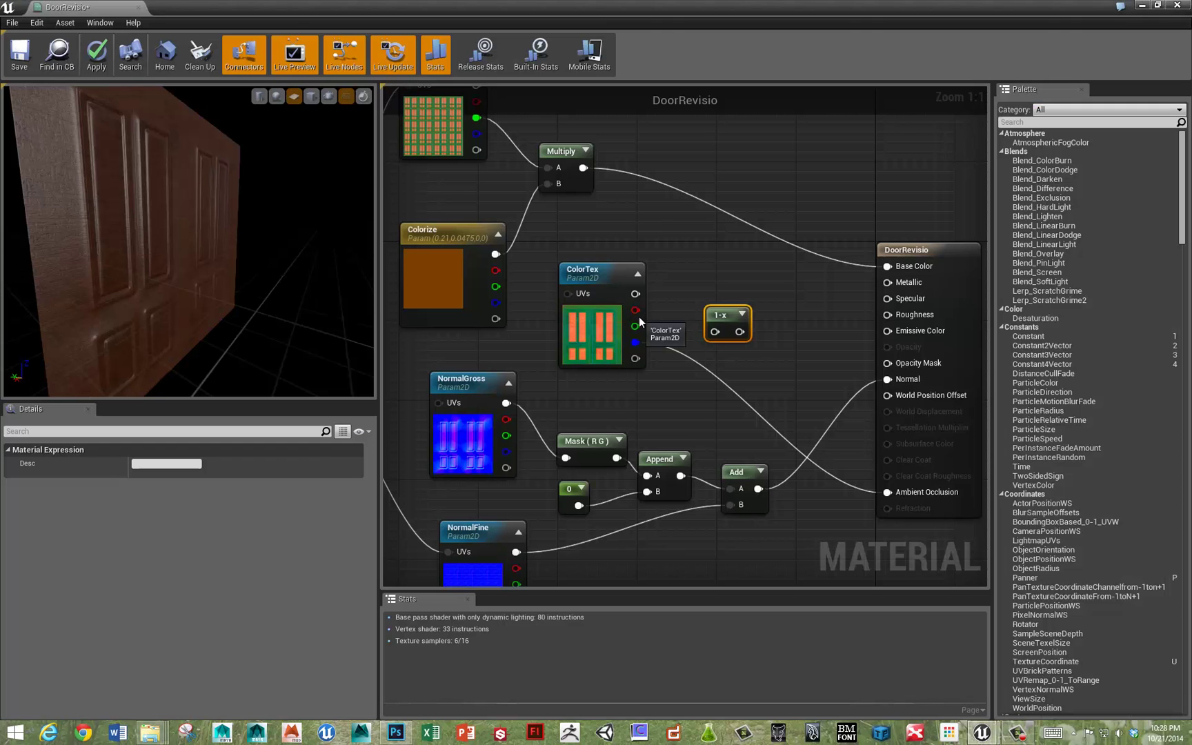
left_click_drag(634, 310, 886, 363)
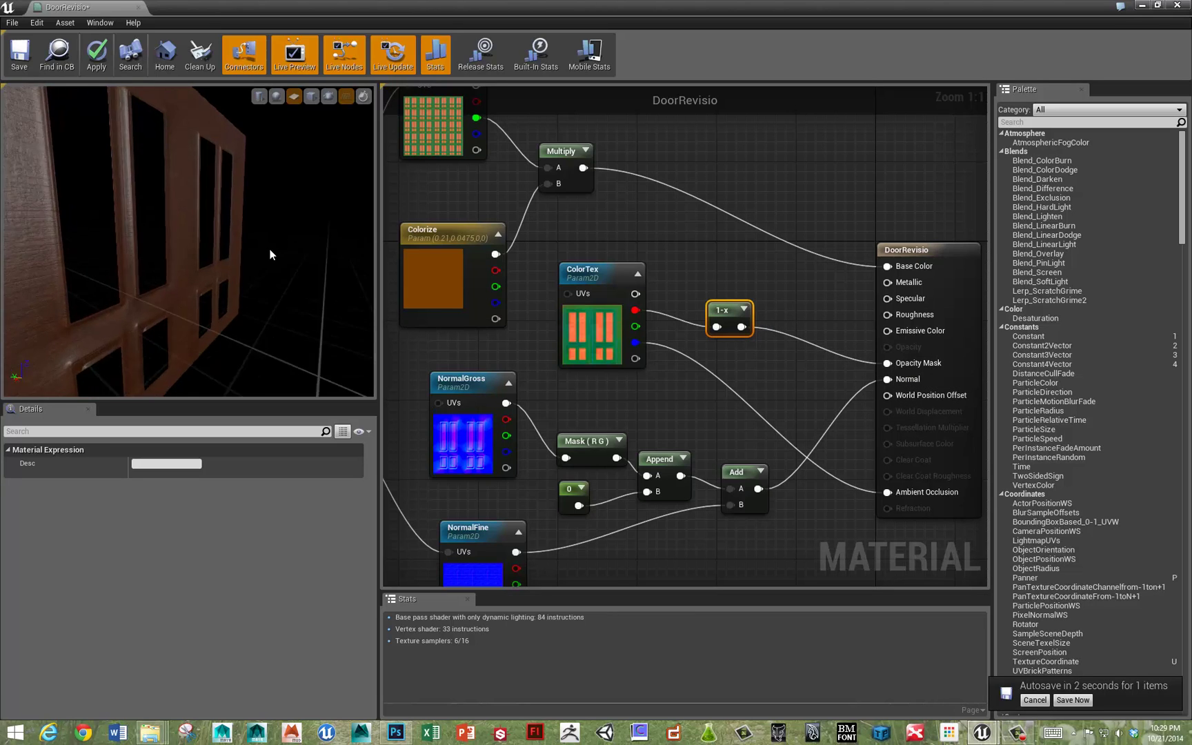
mouse_move(292, 235)
left_mouse_down()
mouse_move(150, 227)
mouse_move(171, 217)
mouse_move(295, 237)
left_mouse_up()
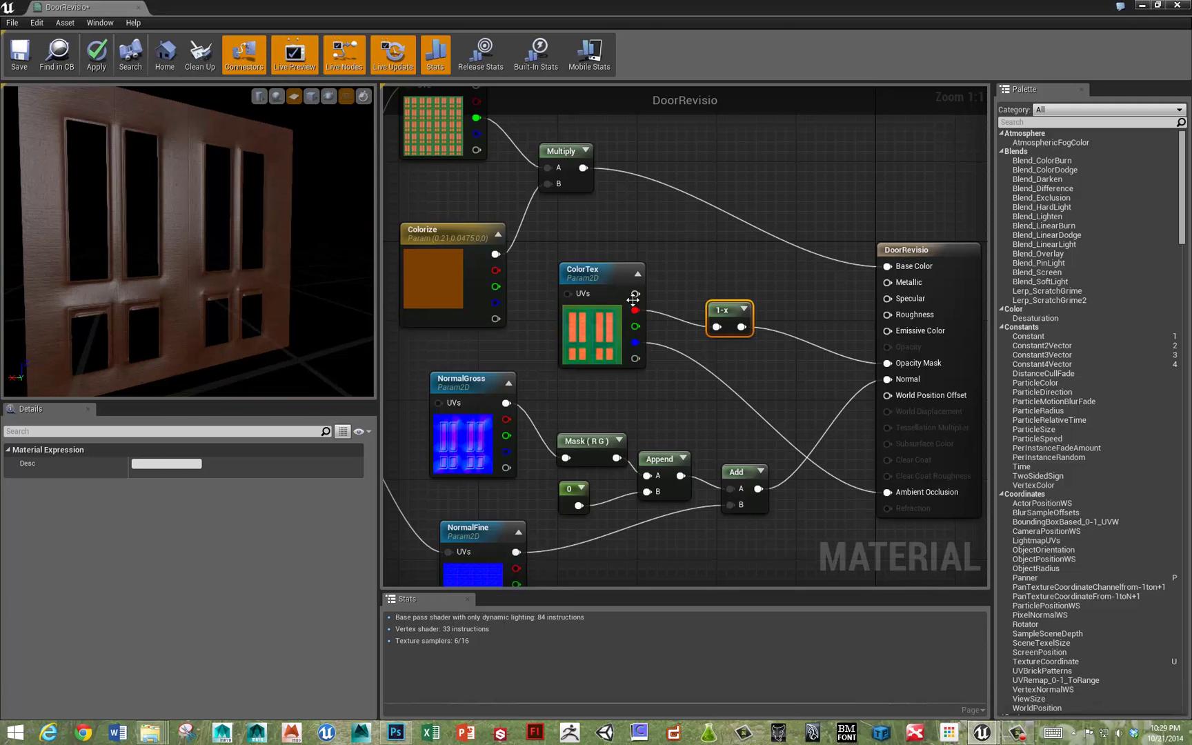
left_click_drag(731, 310, 761, 330)
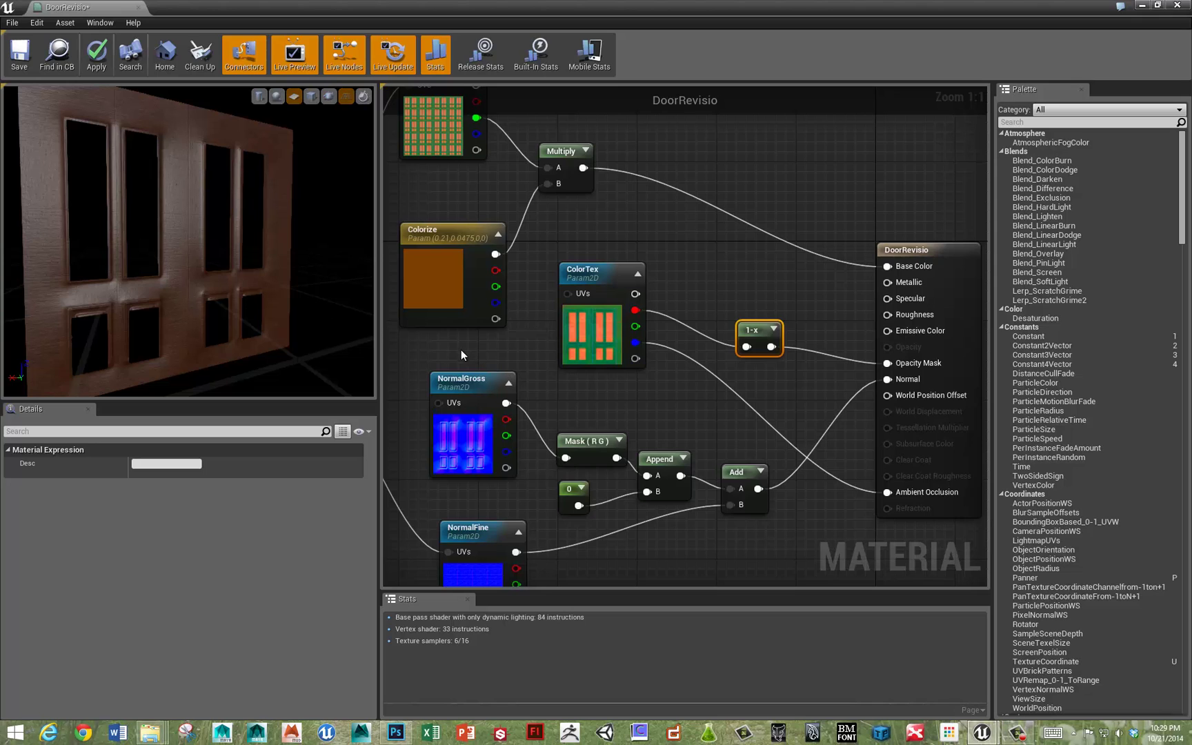
Apply the DoorRevisio material changes and close its editor to return to the level.
right_click_drag(457, 348, 643, 349)
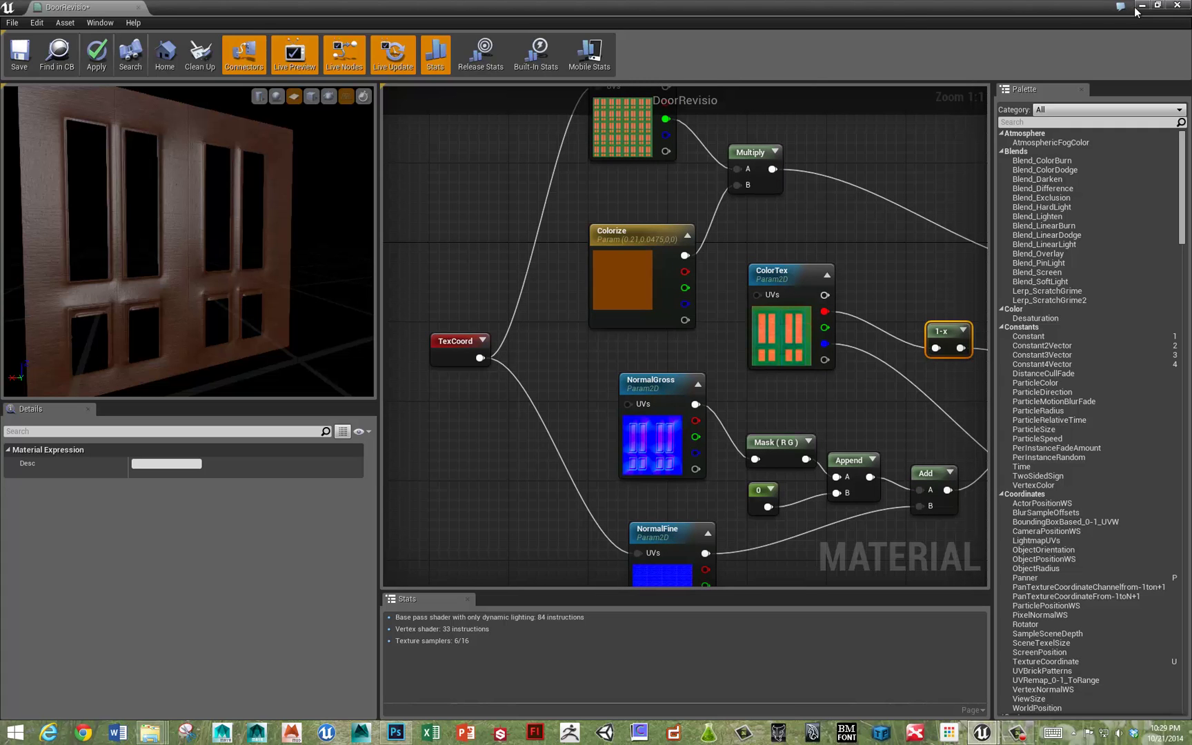
left_click(1157, 5)
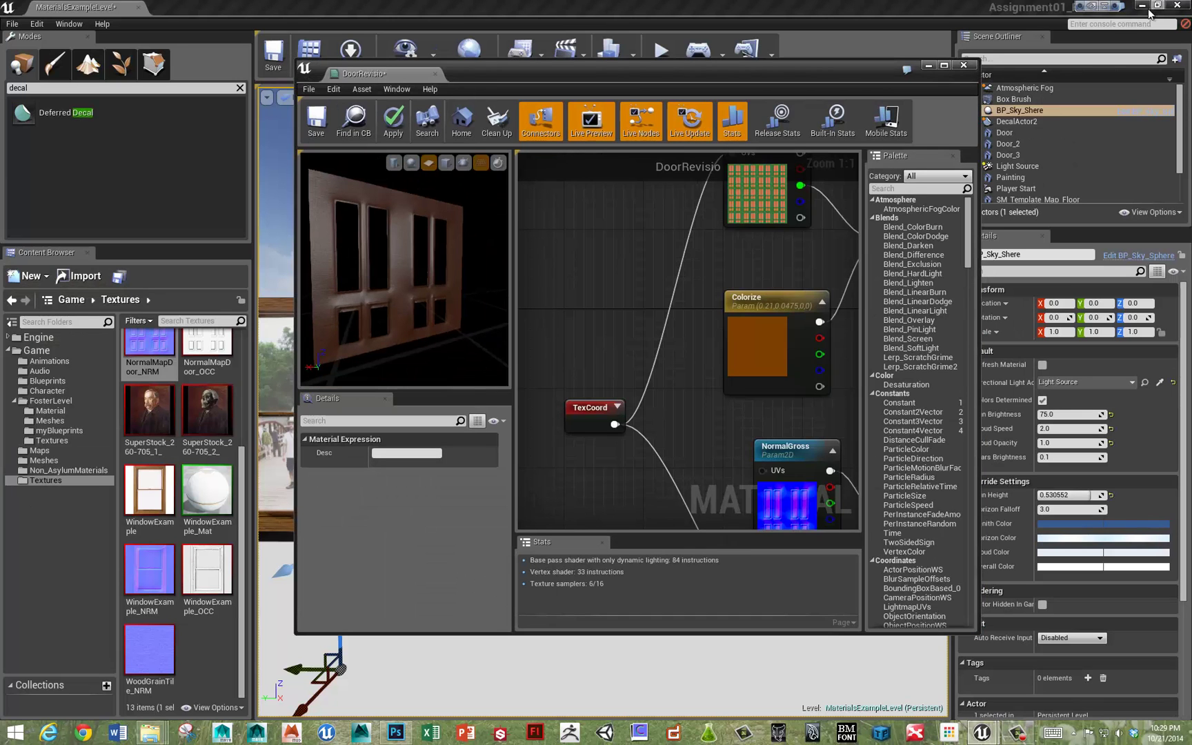
left_click(386, 128)
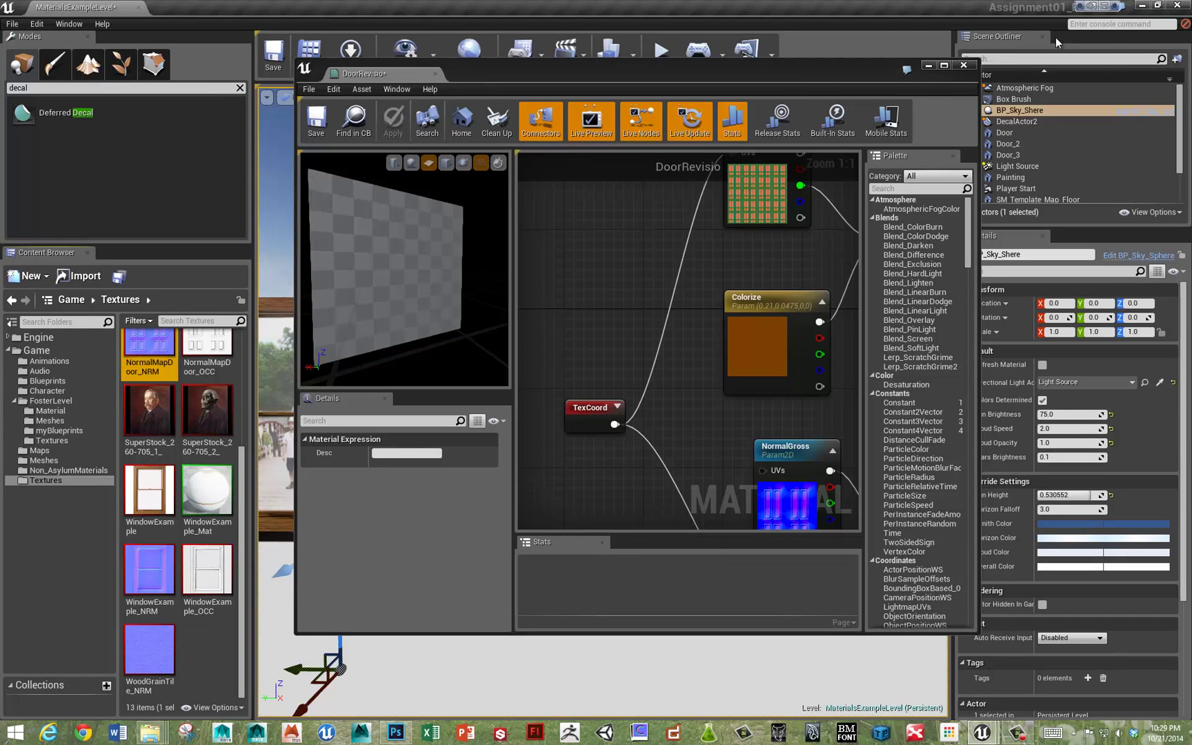
left_click(963, 64)
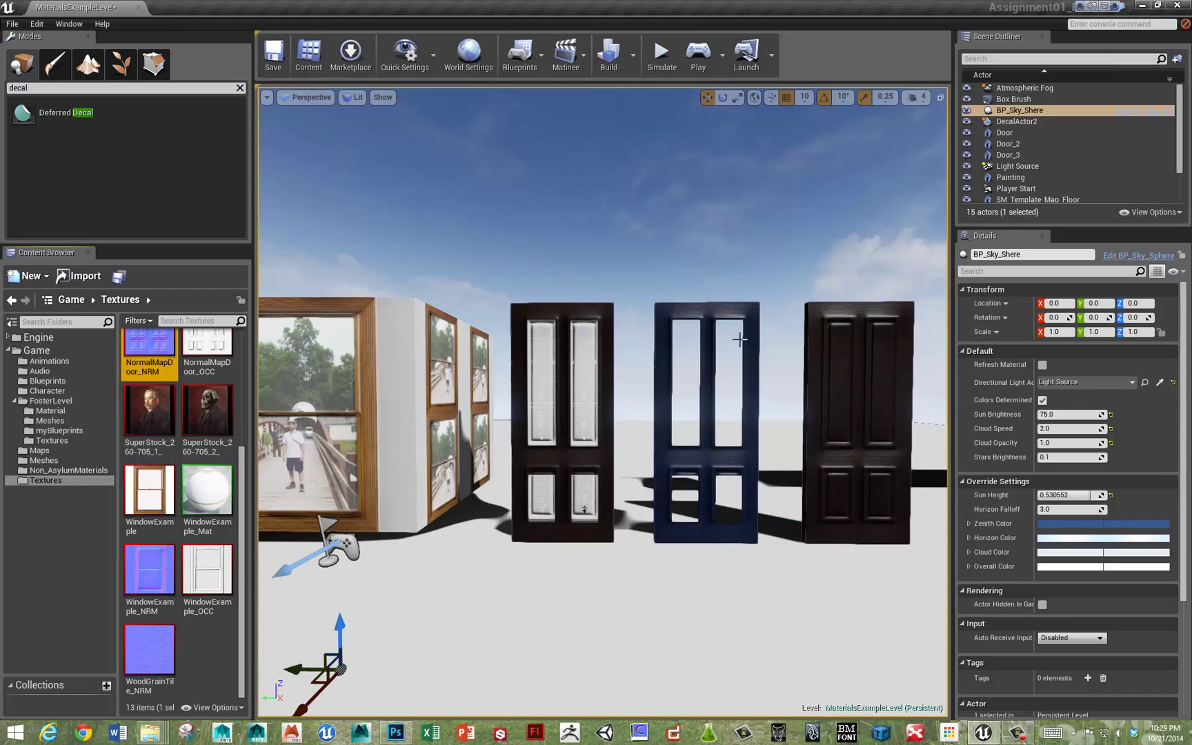
Assign the DoorRevisio material from the Non_AsylumMaterials folder to the blue middle door in the level.
left_click_drag(242, 498, 263, 364)
left_click(66, 470)
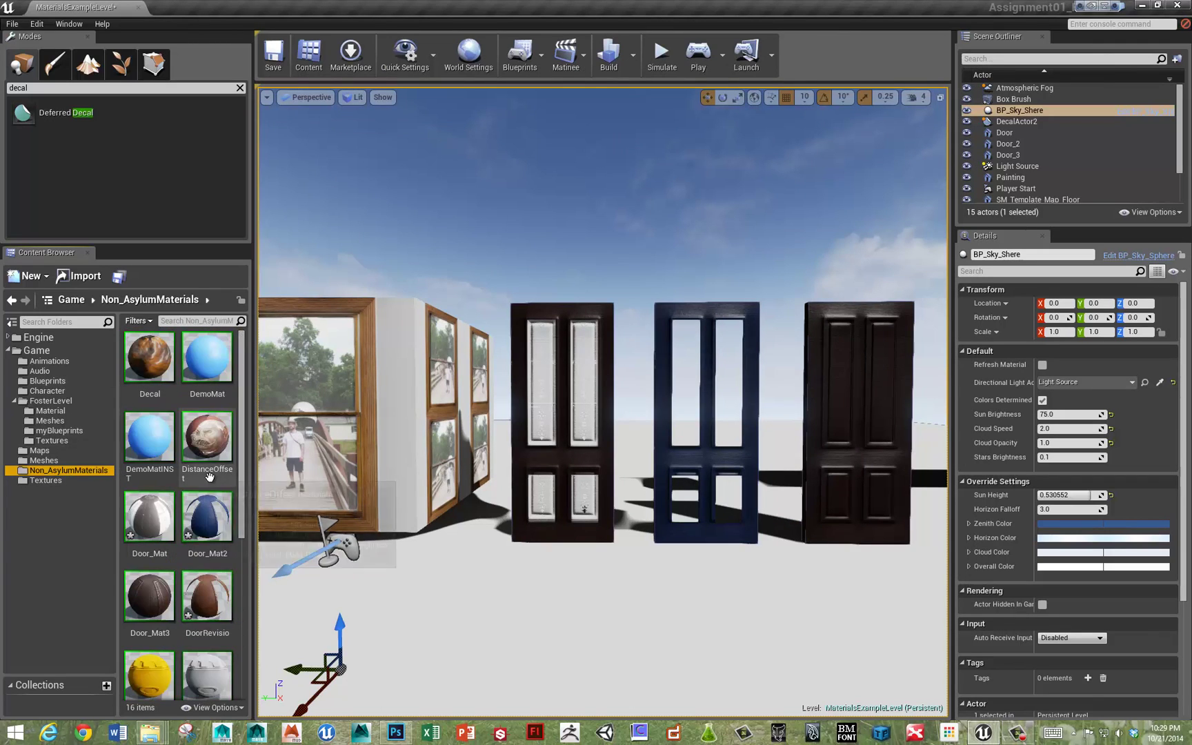
left_click_drag(207, 597, 697, 435)
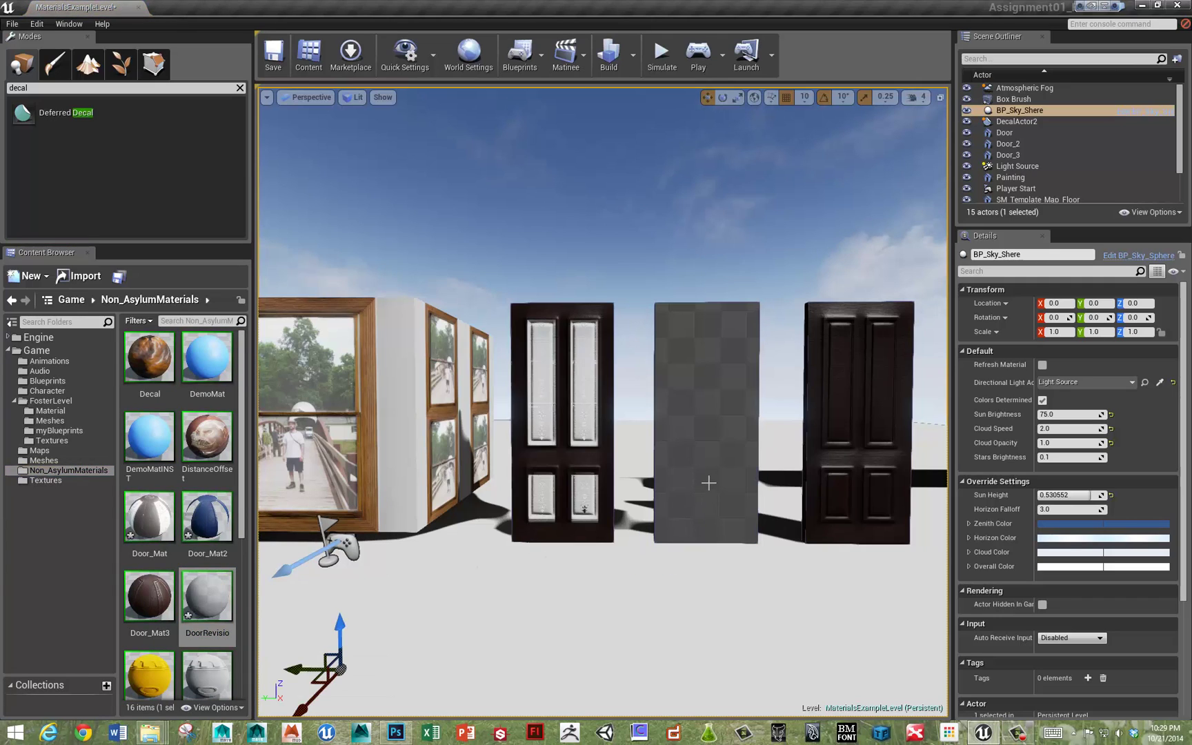